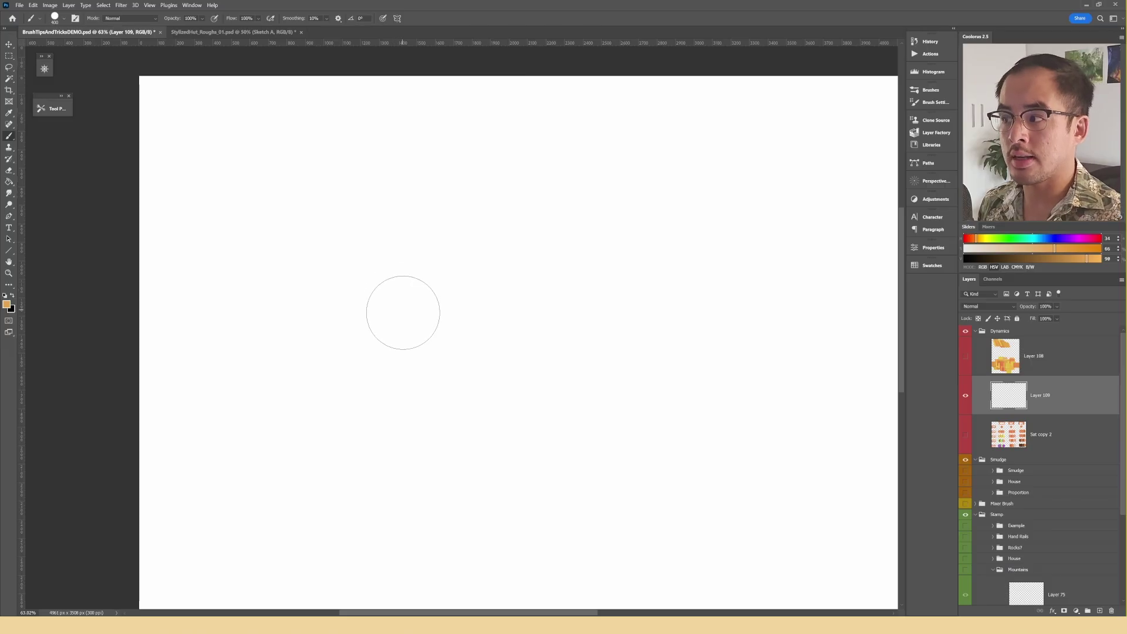
Step: Paint three short orange dabs side by side across the middle of the blank canvas
{"action": "left_click_drag", "start_coordinate": [416, 322], "coordinate": [419, 334]}
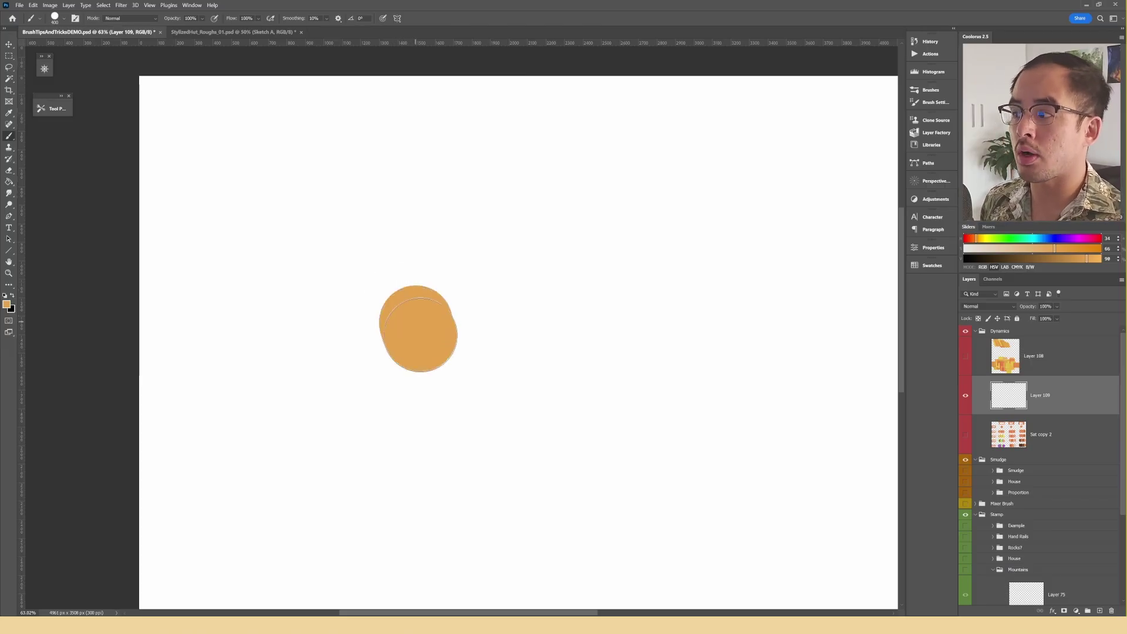
{"action": "left_click_drag", "start_coordinate": [518, 325], "coordinate": [521, 337]}
{"action": "left_click_drag", "start_coordinate": [613, 321], "coordinate": [619, 336]}
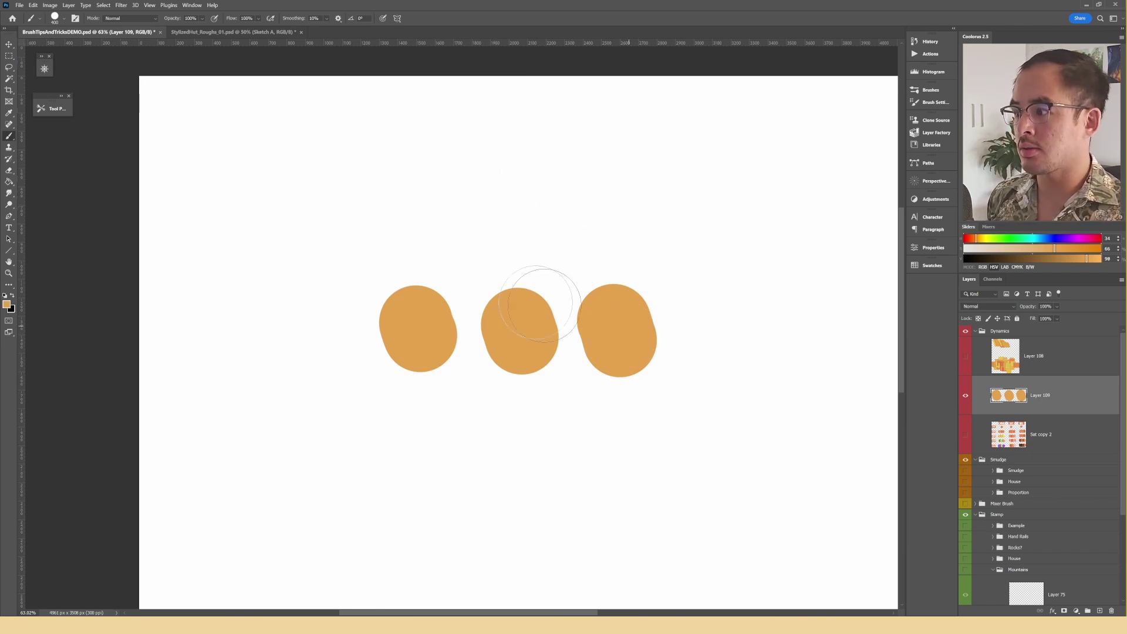
Step: Show the brush settings and enable Color Dynamics for the brush, displaying its options
{"action": "left_click", "coordinate": [192, 6]}
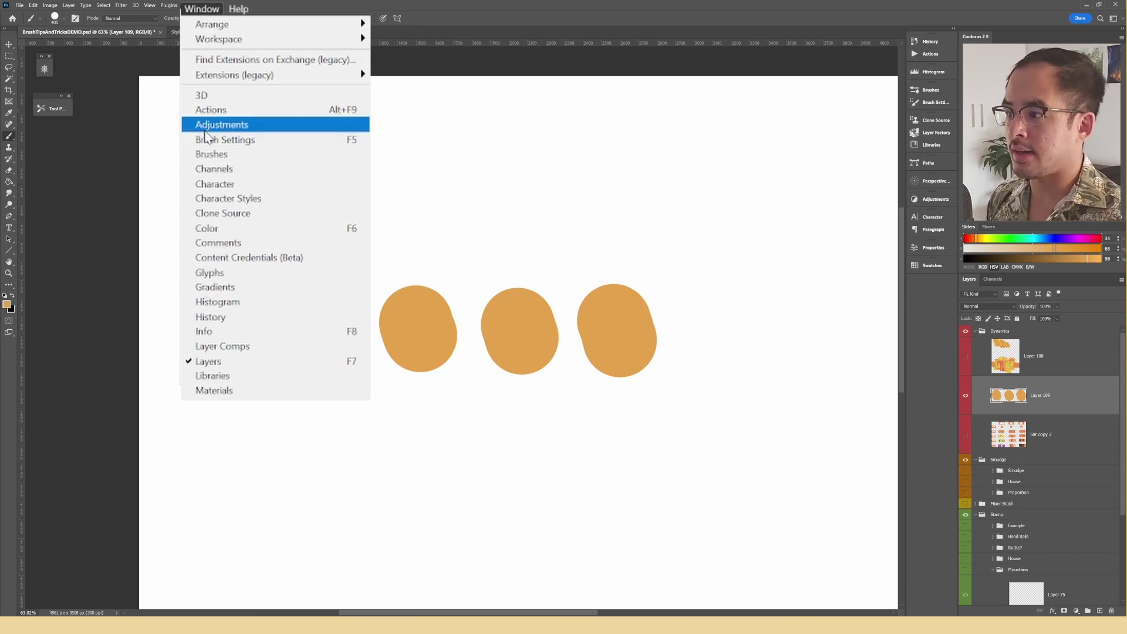
{"action": "left_click", "coordinate": [206, 142]}
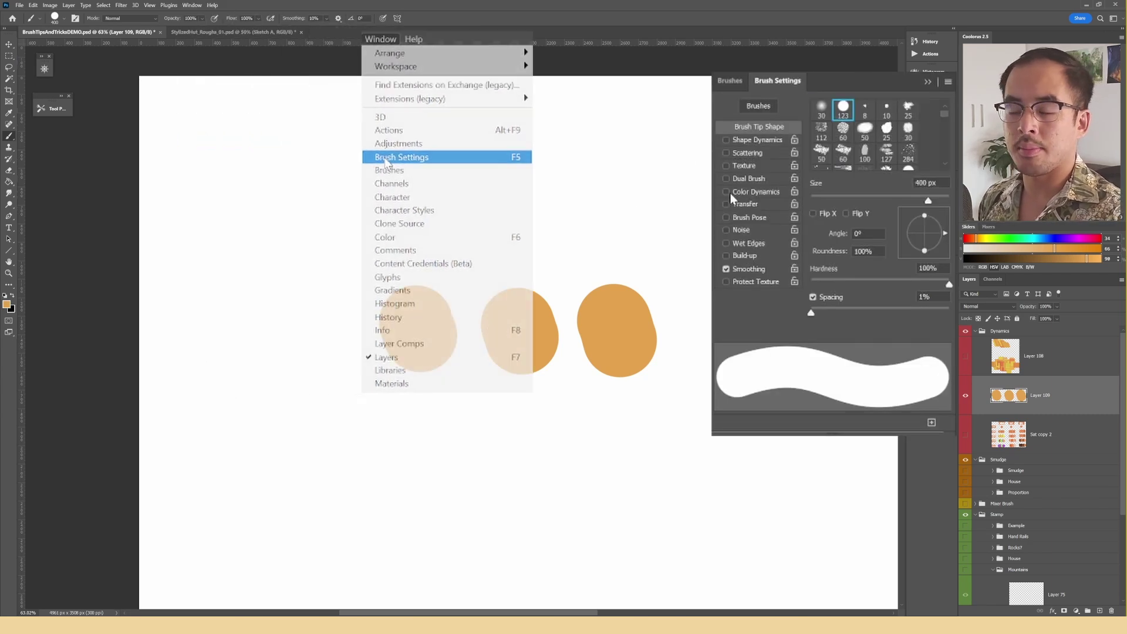
{"action": "left_click", "coordinate": [727, 193]}
{"action": "left_click", "coordinate": [757, 192]}
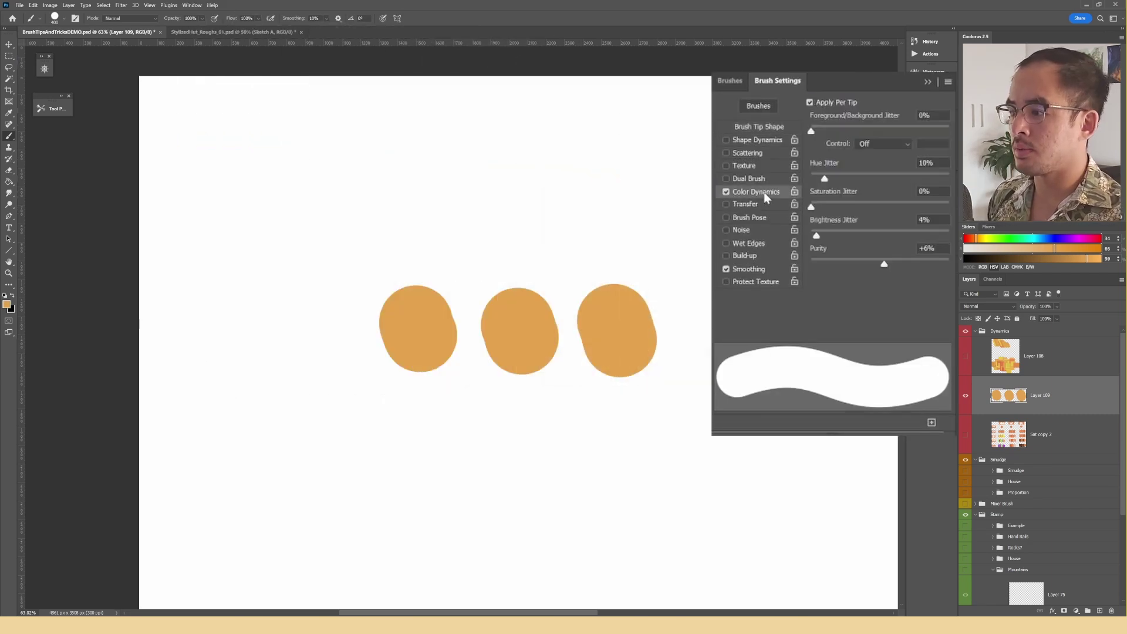
Step: Turn off Apply Per Tip and set the hue jitter, brightness jitter and purity to 0%
{"action": "left_click", "coordinate": [927, 162]}
{"action": "type", "text": "0"}
{"action": "left_click", "coordinate": [810, 103]}
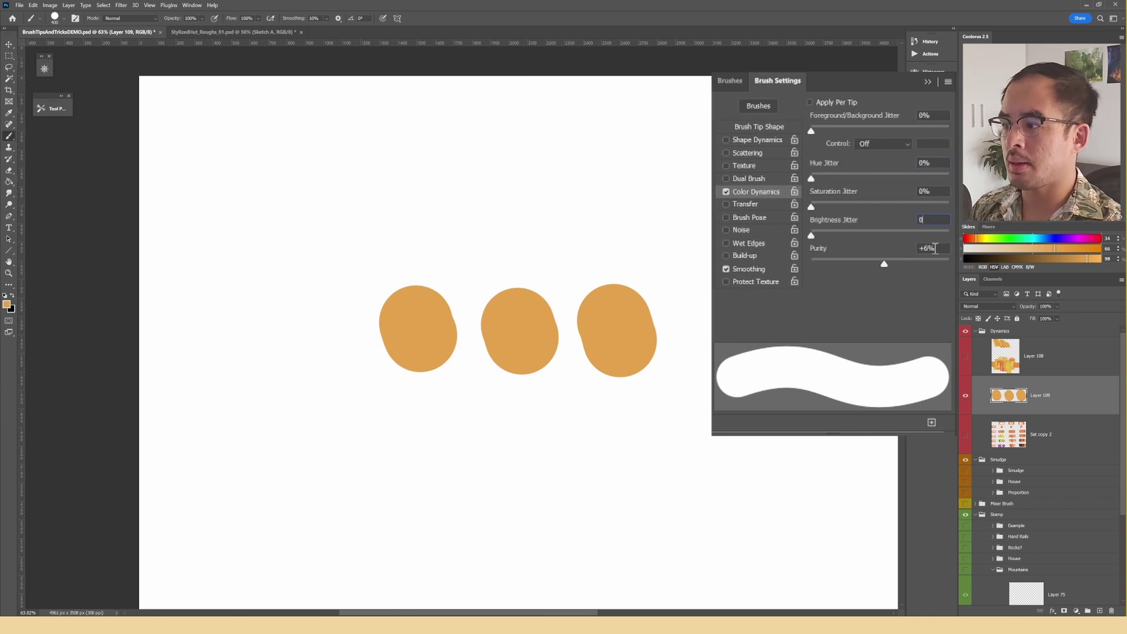
{"action": "left_click", "coordinate": [934, 248]}
{"action": "type", "text": "0"}
{"action": "key", "text": "Return"}
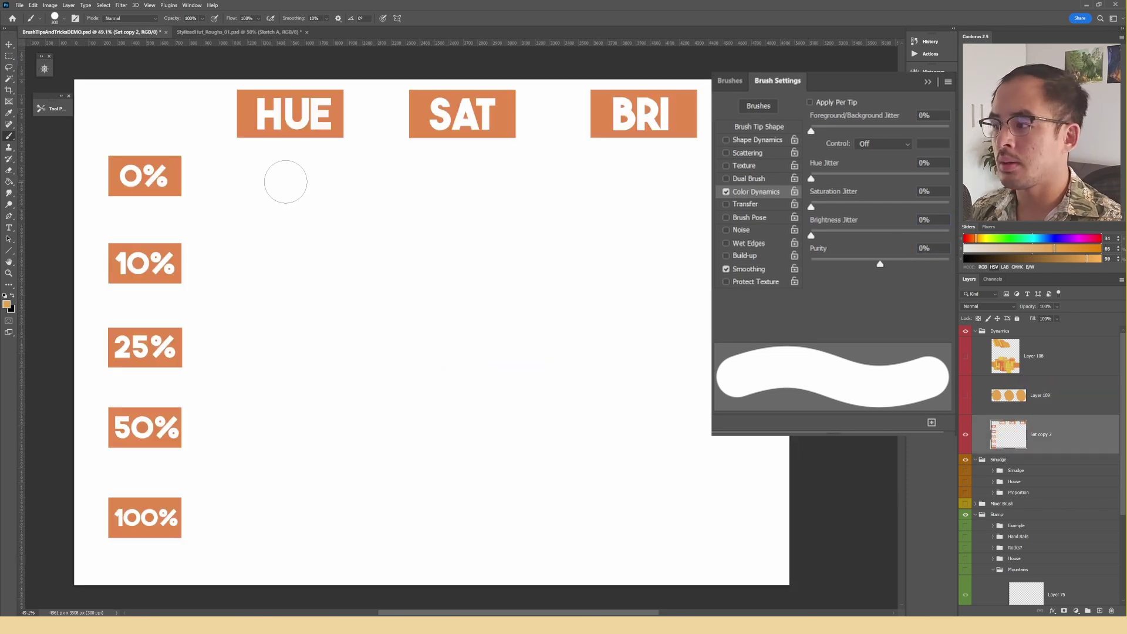
Step: Paint one dab under each of HUE, SAT and BRI in the chart's 0% row
{"action": "left_click", "coordinate": [283, 181]}
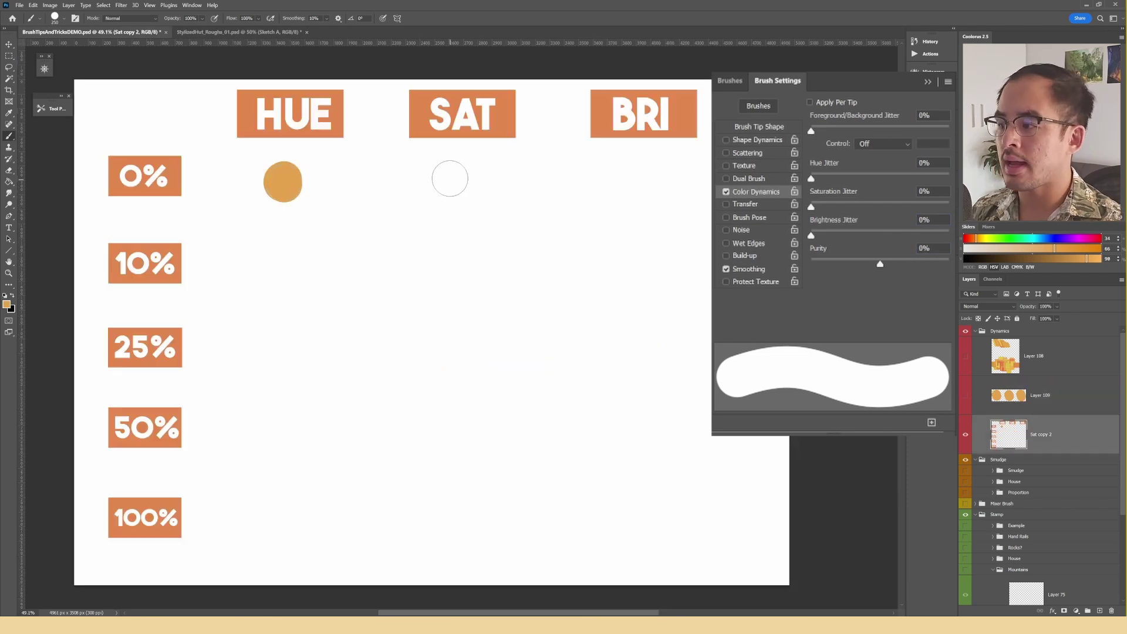
{"action": "left_click", "coordinate": [455, 181]}
{"action": "left_click", "coordinate": [651, 178]}
Step: Set the hue jitter to 10%, shrink the brush and paint adjoining strokes in the 10% row under HUE
{"action": "type", "text": "10"}
{"action": "key", "text": "Return"}
{"action": "key", "text": "bracketleft"}
{"action": "key", "text": "bracketleft"}
{"action": "mouse_move", "coordinate": [235, 256]}
{"action": "left_mouse_down"}
{"action": "mouse_move", "coordinate": [280, 271]}
{"action": "mouse_move", "coordinate": [328, 274]}
{"action": "left_mouse_up"}
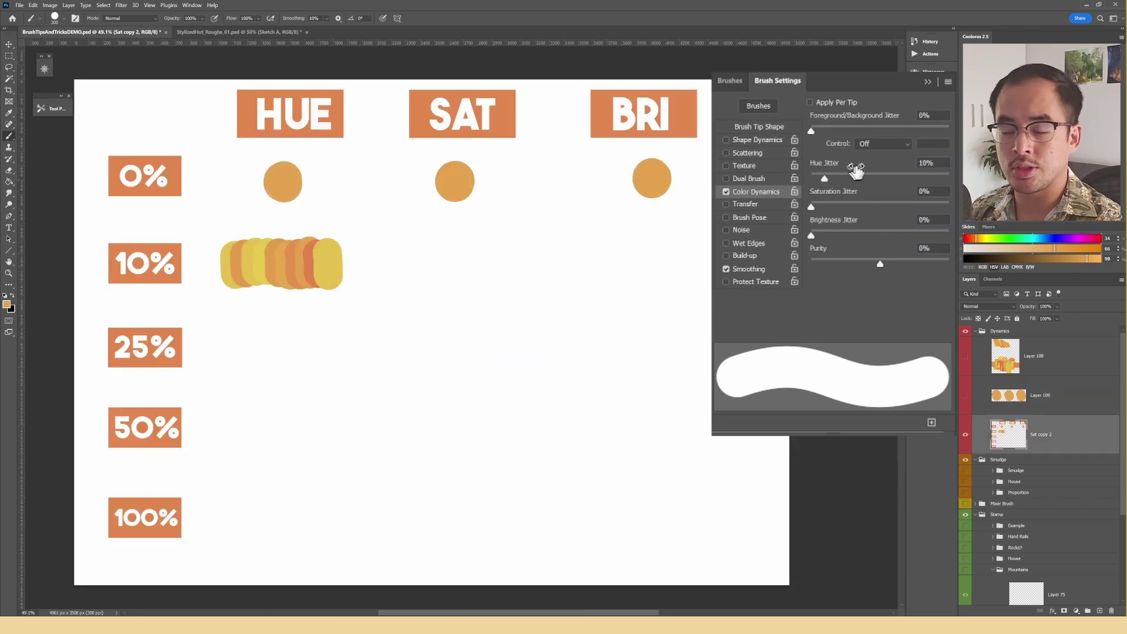
Step: Set the hue jitter to 25% and paint adjoining short strokes in the 25% row under HUE
{"action": "left_click", "coordinate": [931, 163]}
{"action": "type", "text": "25"}
{"action": "key", "text": "Return"}
{"action": "mouse_move", "coordinate": [239, 336]}
{"action": "left_mouse_down"}
{"action": "mouse_move", "coordinate": [240, 354]}
{"action": "mouse_move", "coordinate": [252, 355]}
{"action": "left_mouse_up"}
{"action": "left_click_drag", "start_coordinate": [263, 335], "coordinate": [263, 354]}
{"action": "left_click_drag", "start_coordinate": [275, 337], "coordinate": [275, 357]}
{"action": "left_click_drag", "start_coordinate": [289, 338], "coordinate": [289, 357]}
{"action": "left_click", "coordinate": [320, 345]}
{"action": "left_click", "coordinate": [344, 345]}
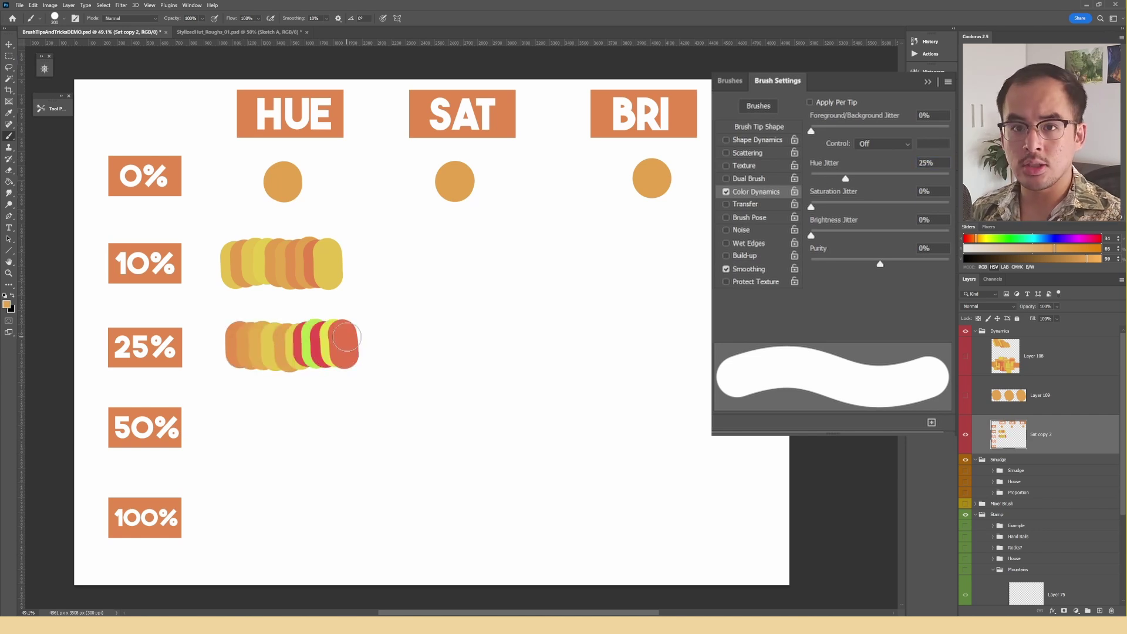
Step: Set the hue jitter to 50% and paint adjoining short strokes in the 50% row under HUE
{"action": "left_click", "coordinate": [933, 162]}
{"action": "type", "text": "50"}
{"action": "key", "text": "Return"}
{"action": "left_click", "coordinate": [242, 426]}
{"action": "left_click", "coordinate": [259, 426]}
{"action": "left_click", "coordinate": [281, 429]}
{"action": "left_click", "coordinate": [287, 428]}
{"action": "left_click", "coordinate": [308, 428]}
{"action": "left_click", "coordinate": [323, 428]}
{"action": "left_click", "coordinate": [340, 426]}
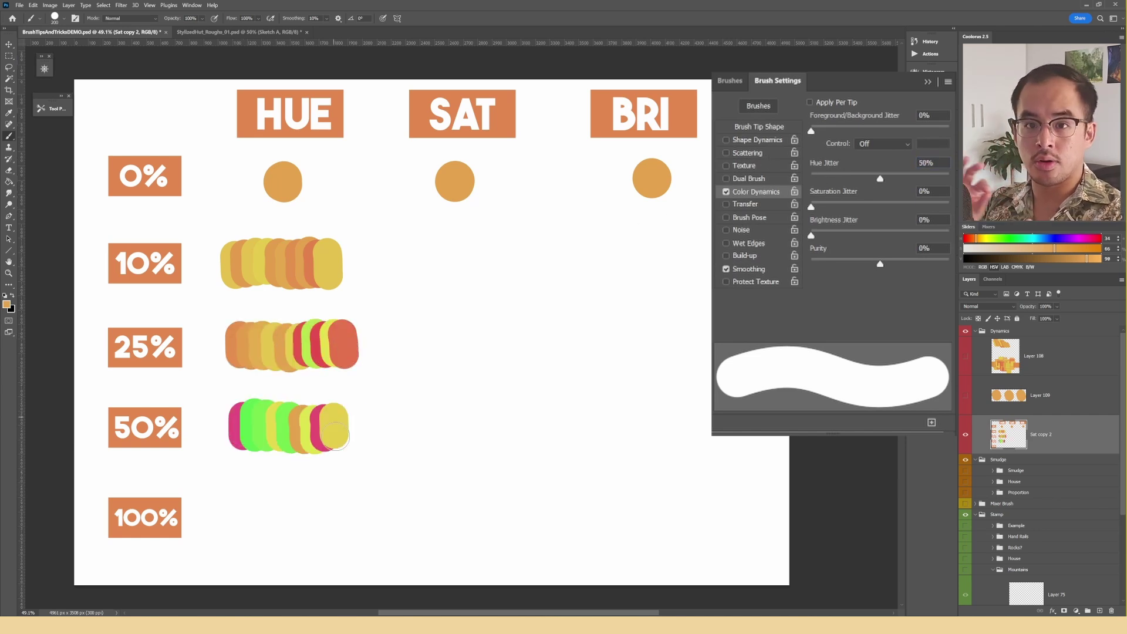
{"action": "left_click", "coordinate": [354, 424]}
Step: Set the hue jitter to 100% and paint adjoining short strokes in the 100% row under HUE
{"action": "left_click", "coordinate": [934, 163]}
{"action": "type", "text": "100"}
{"action": "key", "text": "Return"}
{"action": "left_click", "coordinate": [243, 509]}
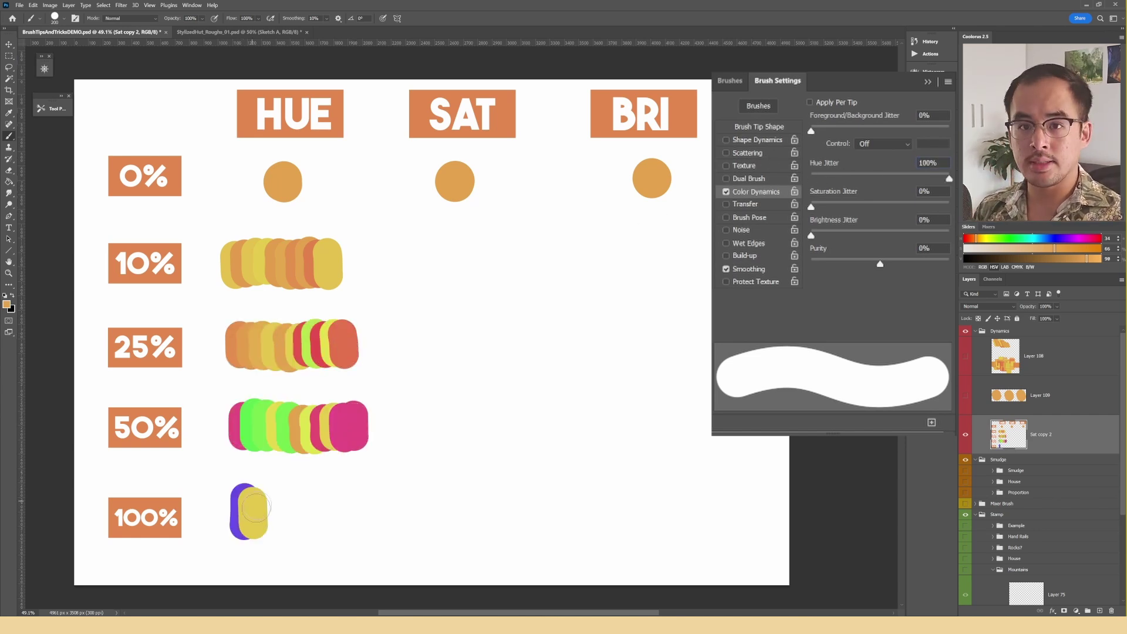
{"action": "left_click", "coordinate": [270, 511]}
{"action": "left_click", "coordinate": [300, 511]}
{"action": "left_click", "coordinate": [326, 511]}
{"action": "left_click", "coordinate": [353, 508]}
Step: Set the hue jitter to 0% and saturation jitter to 10%, and paint adjoining strokes in the 10% row under SAT
{"action": "key", "text": "F5"}
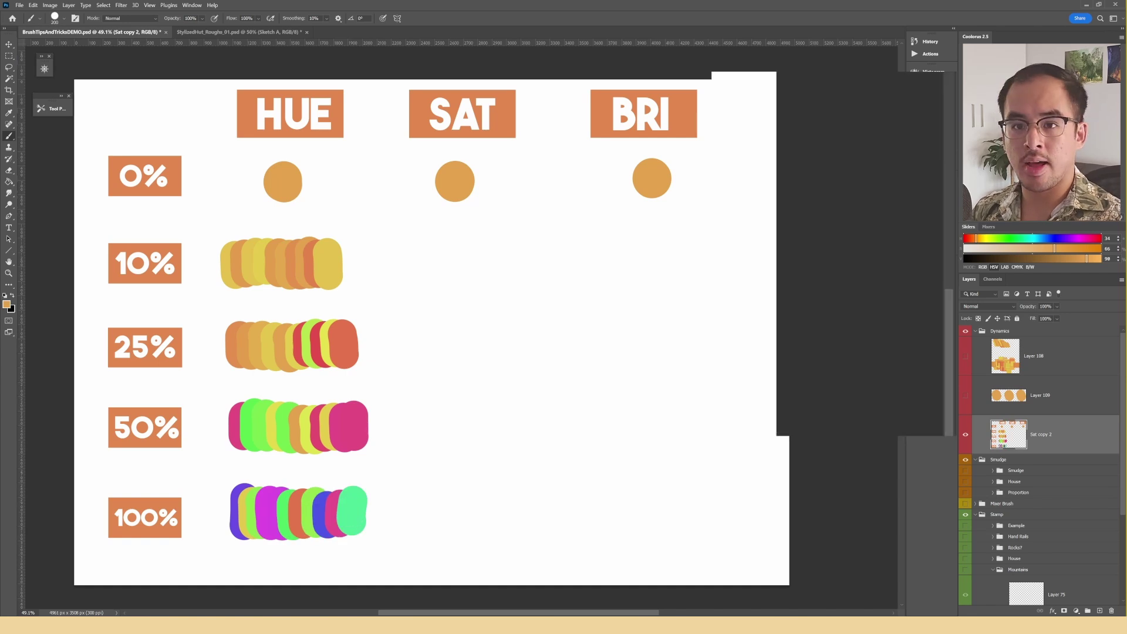
{"action": "key", "text": "F5"}
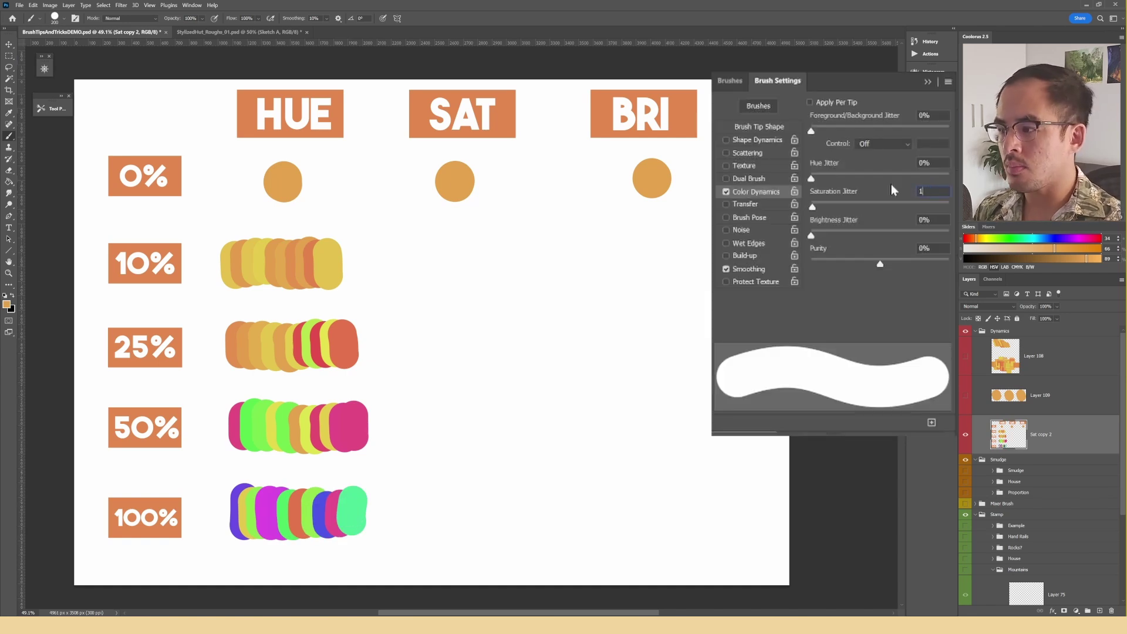
{"action": "key", "text": "Return"}
{"action": "mouse_move", "coordinate": [422, 249]}
{"action": "left_mouse_down"}
{"action": "mouse_move", "coordinate": [422, 268]}
{"action": "mouse_move", "coordinate": [435, 270]}
{"action": "left_mouse_up"}
{"action": "left_click_drag", "start_coordinate": [447, 249], "coordinate": [447, 268]}
{"action": "left_click_drag", "start_coordinate": [464, 248], "coordinate": [464, 268]}
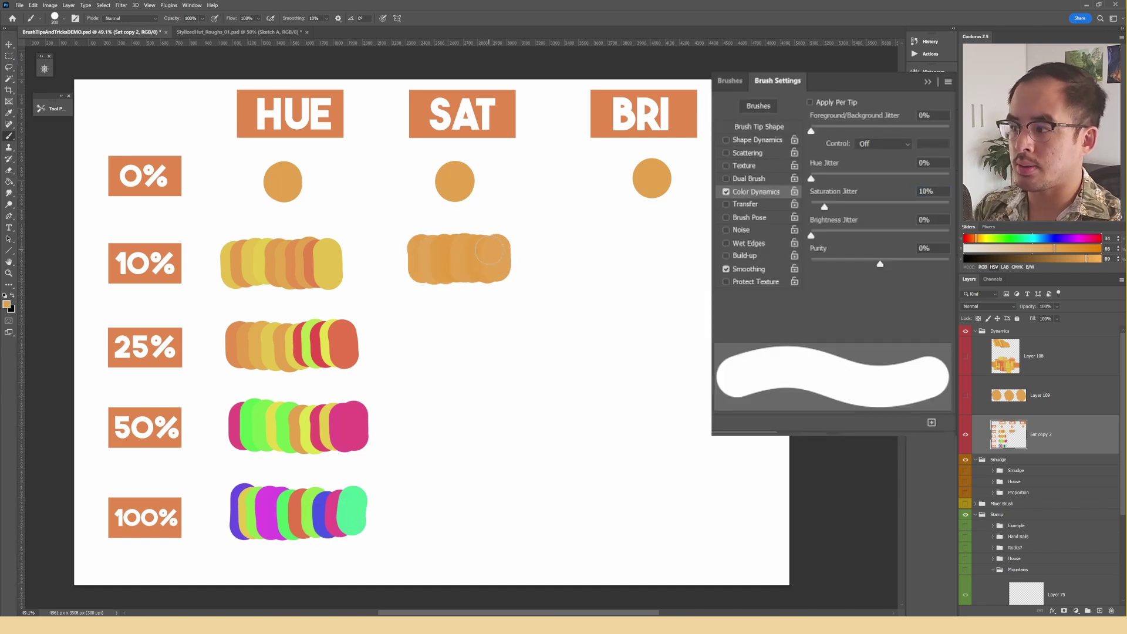
Step: Set the saturation jitter to 25% and paint adjoining strokes in the 25% row under SAT
{"action": "type", "text": "25"}
{"action": "key", "text": "Return"}
{"action": "left_click_drag", "start_coordinate": [422, 328], "coordinate": [422, 351]}
{"action": "left_click_drag", "start_coordinate": [432, 325], "coordinate": [432, 351]}
{"action": "left_click_drag", "start_coordinate": [447, 327], "coordinate": [447, 352]}
{"action": "mouse_move", "coordinate": [461, 328]}
{"action": "left_mouse_down"}
{"action": "mouse_move", "coordinate": [462, 352]}
{"action": "mouse_move", "coordinate": [486, 354]}
{"action": "left_mouse_up"}
{"action": "left_click_drag", "start_coordinate": [504, 330], "coordinate": [503, 353]}
Step: Paint adjoining strokes with 50% saturation jitter in the 50% row under SAT
{"action": "left_click", "coordinate": [440, 422]}
{"action": "left_click", "coordinate": [458, 422]}
{"action": "left_click", "coordinate": [479, 422]}
{"action": "left_click", "coordinate": [496, 422]}
{"action": "left_click", "coordinate": [505, 422]}
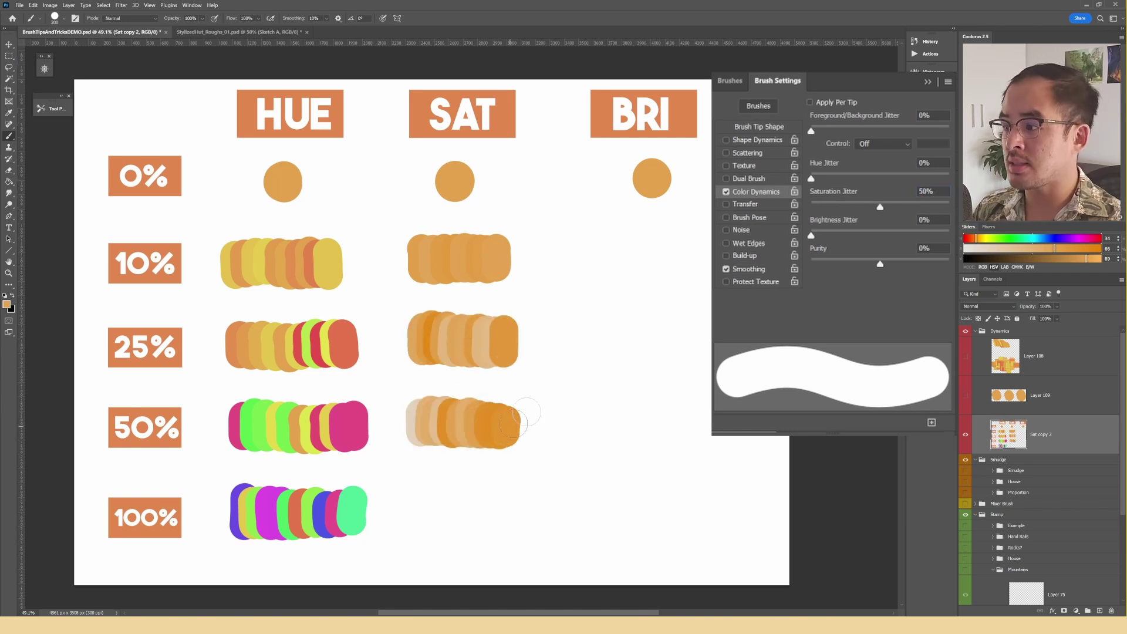
Step: Set the saturation jitter to 100% and paint adjoining strokes in the 100% row under SAT
{"action": "type", "text": "100"}
{"action": "key", "text": "Return"}
{"action": "mouse_move", "coordinate": [422, 501]}
{"action": "left_mouse_down"}
{"action": "mouse_move", "coordinate": [420, 529]}
{"action": "mouse_move", "coordinate": [446, 525]}
{"action": "left_mouse_up"}
{"action": "mouse_move", "coordinate": [481, 503]}
{"action": "left_mouse_down"}
{"action": "mouse_move", "coordinate": [481, 523]}
{"action": "mouse_move", "coordinate": [511, 522]}
{"action": "left_mouse_up"}
{"action": "left_click_drag", "start_coordinate": [522, 499], "coordinate": [522, 520]}
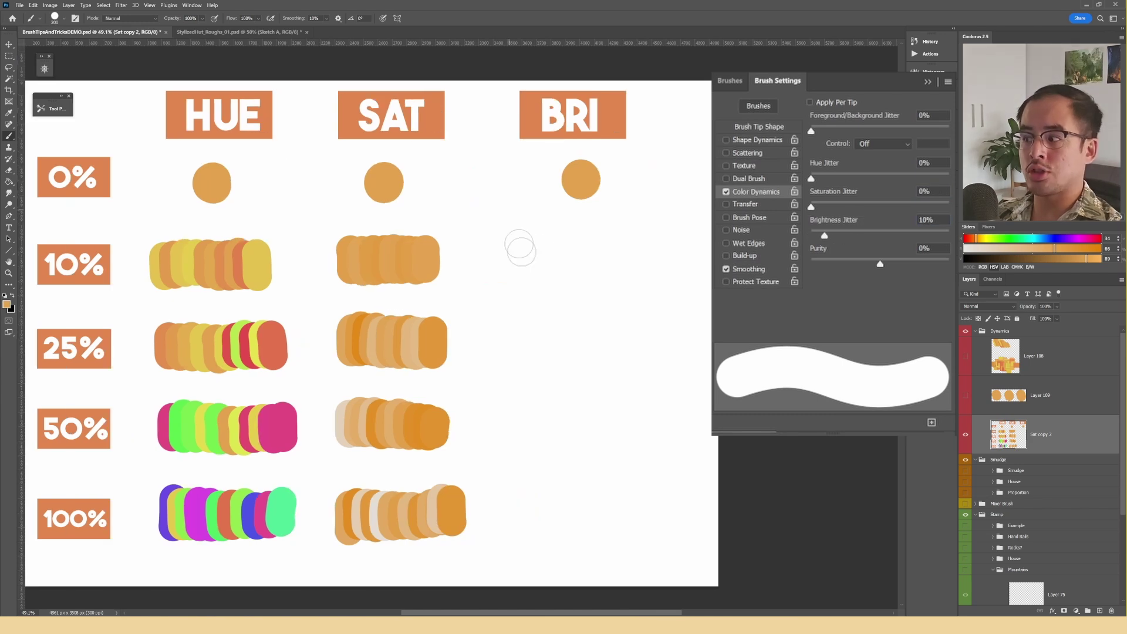
Step: Paint adjoining strokes with 0% saturation jitter and 10% brightness jitter in the 10% row under BRI
{"action": "left_click_drag", "start_coordinate": [529, 247], "coordinate": [529, 264]}
{"action": "mouse_move", "coordinate": [543, 245]}
{"action": "left_mouse_down"}
{"action": "mouse_move", "coordinate": [543, 264]}
{"action": "mouse_move", "coordinate": [564, 265]}
{"action": "left_mouse_up"}
{"action": "left_click_drag", "start_coordinate": [578, 246], "coordinate": [578, 265]}
{"action": "left_click_drag", "start_coordinate": [598, 244], "coordinate": [597, 263]}
Step: Paint adjoining strokes with 25% brightness jitter in the 25% row under BRI
{"action": "left_click_drag", "start_coordinate": [528, 336], "coordinate": [529, 350]}
{"action": "left_click_drag", "start_coordinate": [545, 336], "coordinate": [545, 351]}
{"action": "mouse_move", "coordinate": [561, 335]}
{"action": "left_mouse_down"}
{"action": "mouse_move", "coordinate": [561, 350]}
{"action": "mouse_move", "coordinate": [578, 346]}
{"action": "left_mouse_up"}
{"action": "left_click_drag", "start_coordinate": [598, 333], "coordinate": [597, 348]}
{"action": "left_click_drag", "start_coordinate": [614, 333], "coordinate": [624, 348]}
Step: Raise the brightness jitter to match the 50% row and paint adjoining strokes there under BRI
{"action": "left_click", "coordinate": [867, 221]}
{"action": "left_click", "coordinate": [524, 422]}
{"action": "left_click", "coordinate": [543, 422]}
{"action": "left_click", "coordinate": [564, 423]}
{"action": "left_click", "coordinate": [584, 422]}
{"action": "left_click", "coordinate": [604, 422]}
{"action": "left_click", "coordinate": [622, 421]}
{"action": "left_click", "coordinate": [637, 421]}
Step: Raise the brightness jitter to match the 100% row and paint adjoining strokes there under BRI
{"action": "key", "text": "Return"}
{"action": "key", "text": "Return"}
{"action": "left_click", "coordinate": [530, 506]}
{"action": "left_click", "coordinate": [560, 508]}
{"action": "left_click", "coordinate": [593, 508]}
{"action": "left_click", "coordinate": [626, 508]}
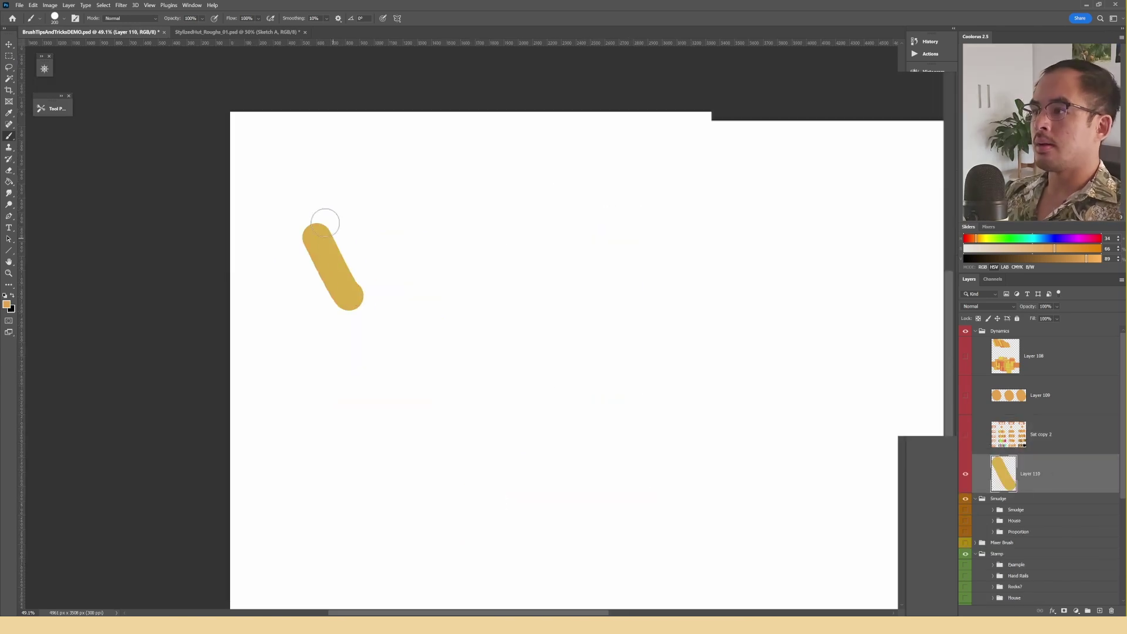
Step: Paint a row of adjoining diagonal strokes on Layer 110 with 8% hue, saturation and brightness jitter
{"action": "left_click_drag", "start_coordinate": [326, 224], "coordinate": [363, 293]}
{"action": "left_click_drag", "start_coordinate": [338, 226], "coordinate": [376, 293]}
{"action": "left_click_drag", "start_coordinate": [351, 227], "coordinate": [387, 293]}
{"action": "mouse_move", "coordinate": [363, 228]}
{"action": "left_mouse_down"}
{"action": "mouse_move", "coordinate": [394, 289]}
{"action": "mouse_move", "coordinate": [408, 291]}
{"action": "left_mouse_up"}
{"action": "mouse_move", "coordinate": [408, 234]}
{"action": "left_mouse_down"}
{"action": "mouse_move", "coordinate": [440, 293]}
{"action": "mouse_move", "coordinate": [461, 290]}
{"action": "left_mouse_up"}
{"action": "left_click_drag", "start_coordinate": [446, 233], "coordinate": [472, 289]}
Step: Set the hue, saturation and brightness jitter to 6% and paint a second row of diagonal strokes below the first
{"action": "key", "text": "F5"}
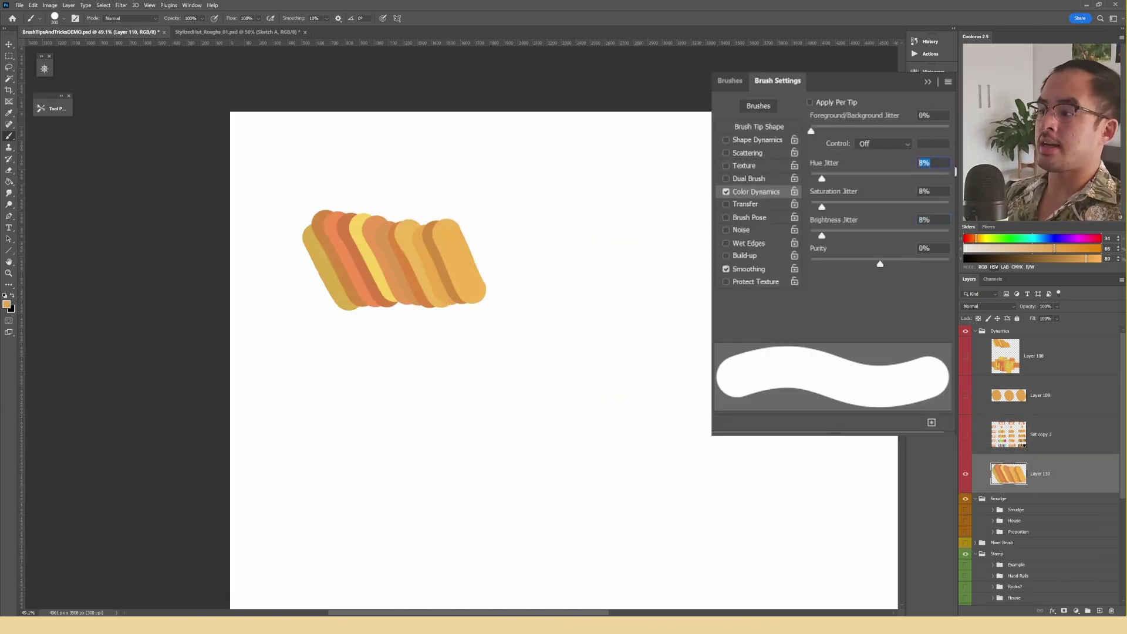
{"action": "key", "text": "Tab"}
{"action": "type", "text": "6"}
{"action": "key", "text": "Return"}
{"action": "left_click_drag", "start_coordinate": [439, 342], "coordinate": [501, 314]}
{"action": "left_click_drag", "start_coordinate": [403, 345], "coordinate": [419, 400]}
{"action": "left_click_drag", "start_coordinate": [416, 347], "coordinate": [435, 402]}
{"action": "left_click_drag", "start_coordinate": [426, 346], "coordinate": [448, 402]}
{"action": "left_click_drag", "start_coordinate": [438, 343], "coordinate": [460, 400]}
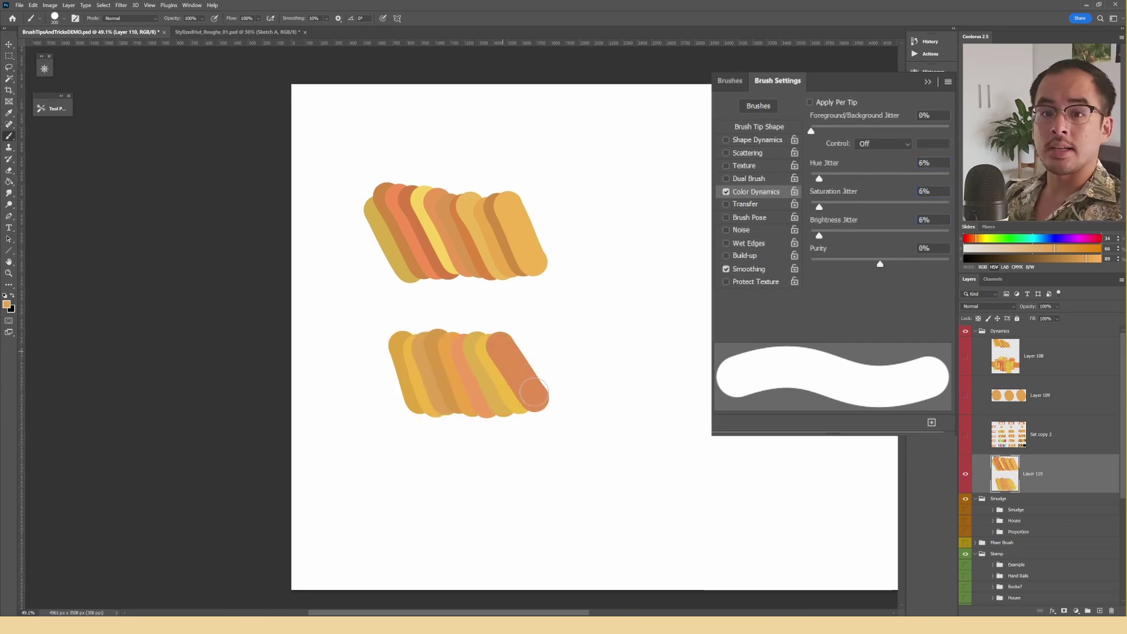
{"action": "left_click_drag", "start_coordinate": [642, 328], "coordinate": [560, 336]}
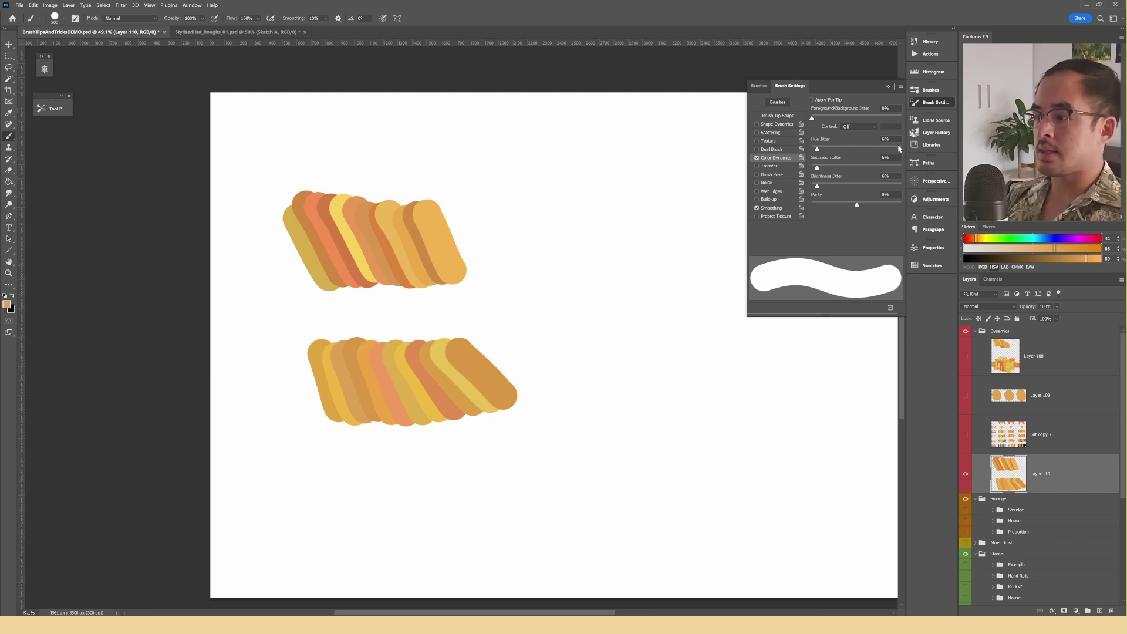
Step: Enable Apply Per Tip and paint a long straight horizontal stroke beside the upper row of diagonal strokes
{"action": "left_click", "coordinate": [812, 100]}
{"action": "left_click_drag", "start_coordinate": [599, 165], "coordinate": [460, 164]}
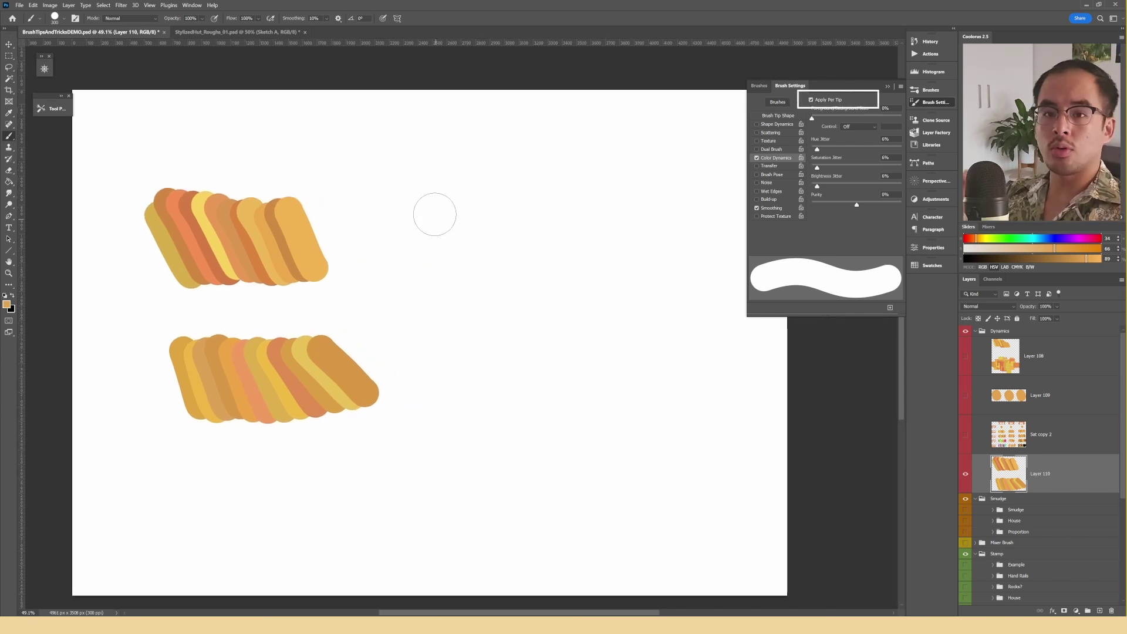
{"action": "left_click_drag", "start_coordinate": [433, 204], "coordinate": [684, 205]}
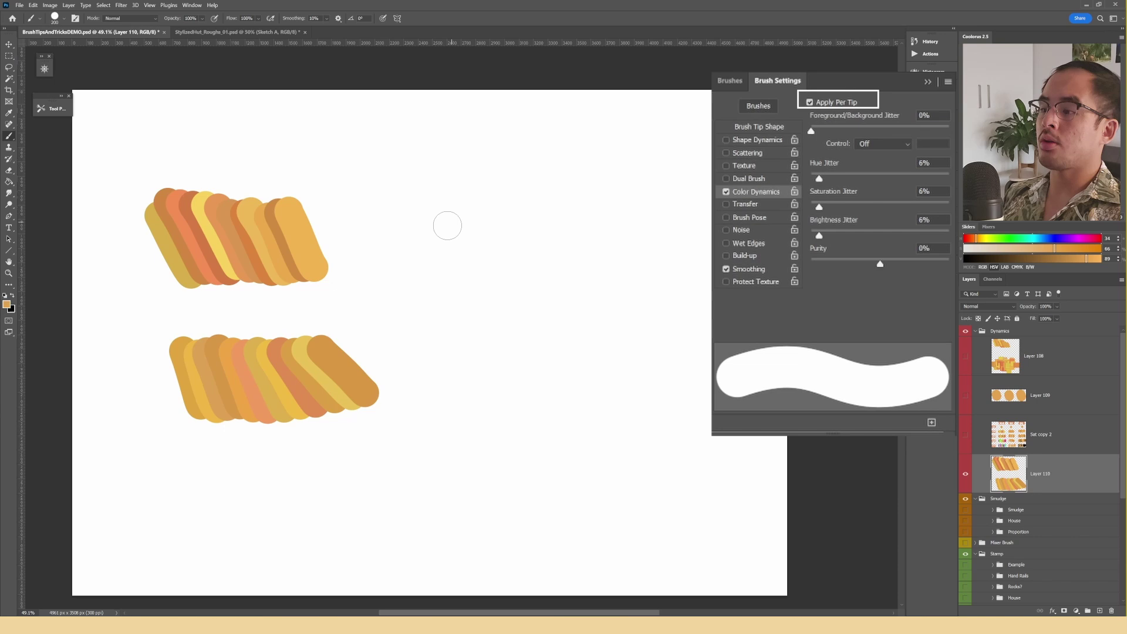
{"action": "left_click_drag", "start_coordinate": [428, 203], "coordinate": [706, 203]}
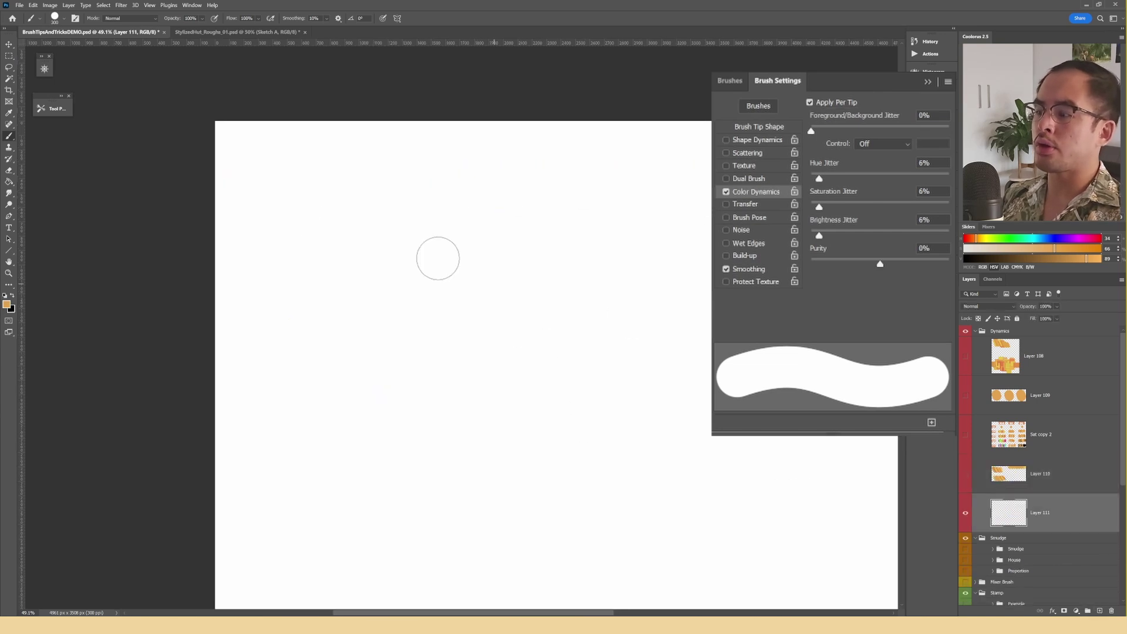
Step: Paint three straight horizontal strokes down Layer 111, increasing the brush tip spacing between them
{"action": "left_click_drag", "start_coordinate": [298, 209], "coordinate": [549, 209]}
{"action": "left_click", "coordinate": [756, 130]}
{"action": "left_click_drag", "start_coordinate": [298, 300], "coordinate": [548, 301]}
{"action": "left_click_drag", "start_coordinate": [298, 381], "coordinate": [555, 381]}
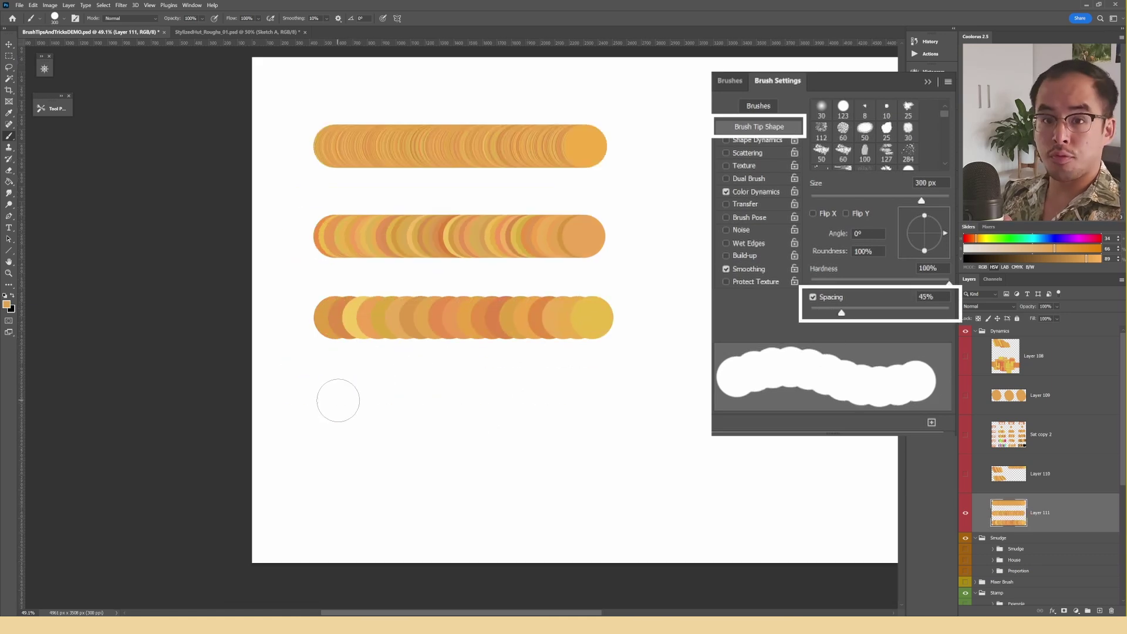
Step: Paint a fourth horizontal stroke at 45% spacing, and a fifth below it with the spacing widened further
{"action": "left_click_drag", "start_coordinate": [338, 401], "coordinate": [592, 401]}
{"action": "left_click_drag", "start_coordinate": [841, 313], "coordinate": [872, 313]}
{"action": "left_click_drag", "start_coordinate": [335, 479], "coordinate": [567, 478]}
Step: Set the brush spacing to 194% and paint a row beside the first stroke, and reduce the spacing for another row below it
{"action": "left_click", "coordinate": [913, 313]}
{"action": "left_click_drag", "start_coordinate": [661, 152], "coordinate": [440, 191]}
{"action": "left_click_drag", "start_coordinate": [438, 191], "coordinate": [706, 194]}
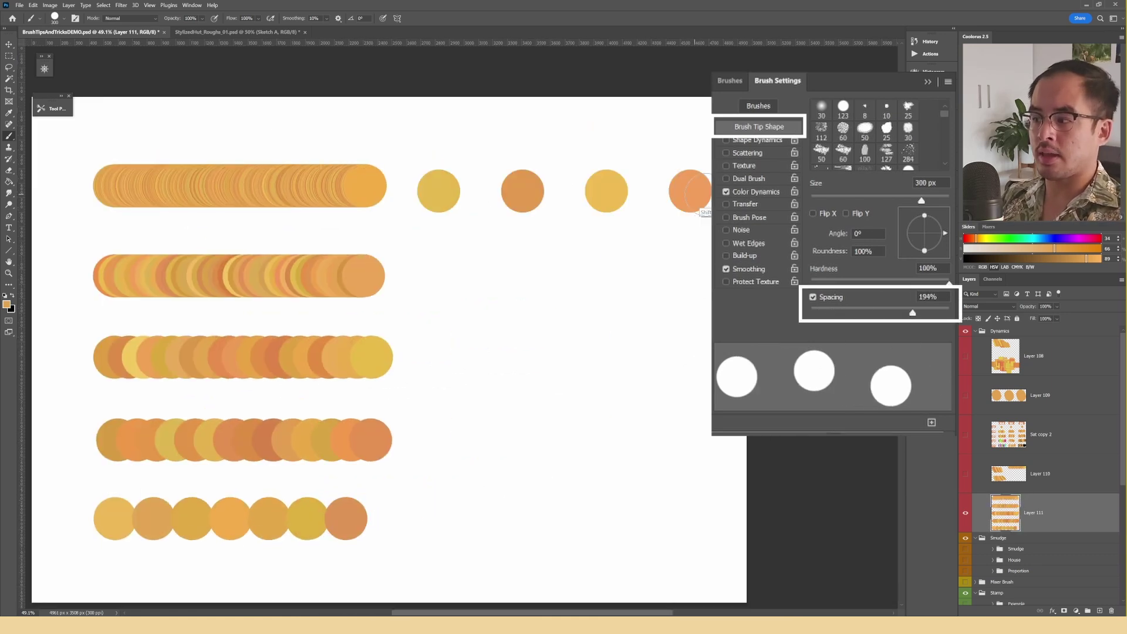
{"action": "left_click", "coordinate": [841, 313]}
{"action": "left_click_drag", "start_coordinate": [451, 288], "coordinate": [685, 288]}
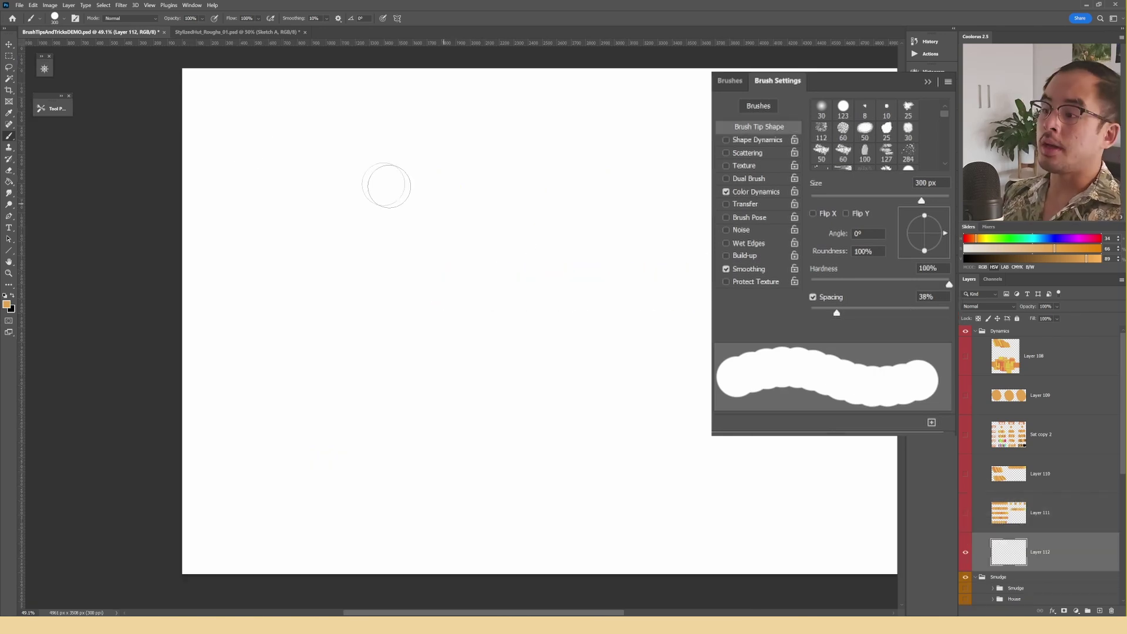
Step: Paint an unscattered horizontal stroke on Layer 112, enable Scattering with a low scatter amount and paint a second stroke below
{"action": "left_click_drag", "start_coordinate": [259, 145], "coordinate": [435, 144]}
{"action": "left_click", "coordinate": [748, 152]}
{"action": "left_click_drag", "start_coordinate": [615, 180], "coordinate": [626, 210]}
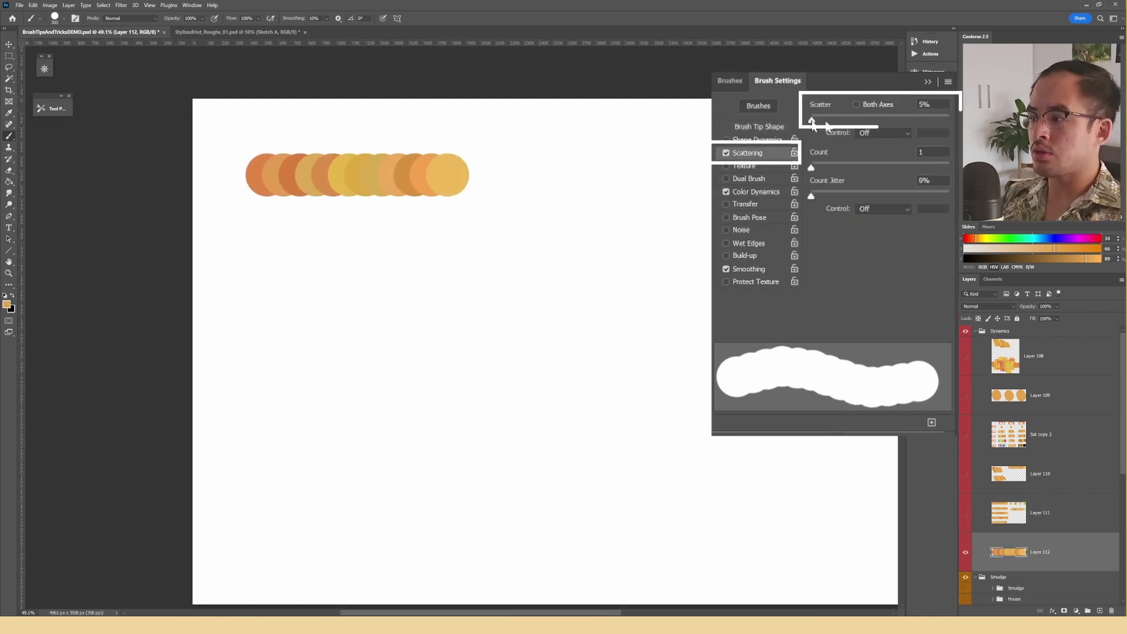
{"action": "mouse_move", "coordinate": [828, 122]}
{"action": "left_mouse_down"}
{"action": "mouse_move", "coordinate": [941, 118]}
{"action": "mouse_move", "coordinate": [810, 122]}
{"action": "mouse_move", "coordinate": [821, 121]}
{"action": "left_mouse_up"}
{"action": "left_click_drag", "start_coordinate": [270, 282], "coordinate": [437, 277]}
Step: Set the scatter to 172% and paint a third stroke, and raise the scatter further for a fourth one below
{"action": "left_click_drag", "start_coordinate": [820, 121], "coordinate": [835, 120]}
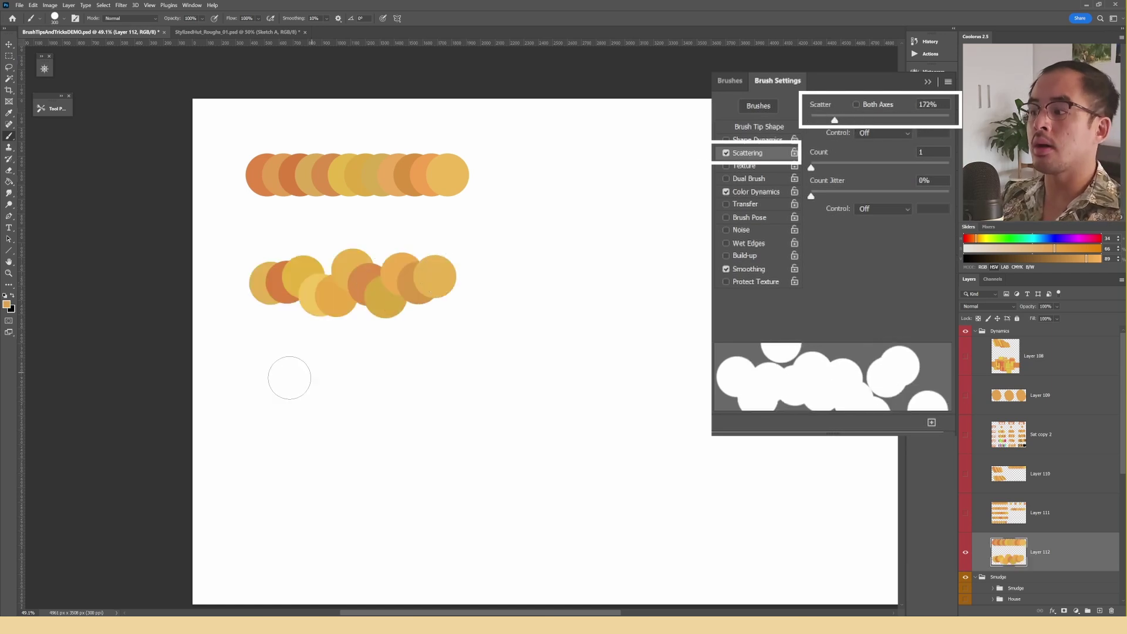
{"action": "left_click_drag", "start_coordinate": [279, 386], "coordinate": [464, 392]}
{"action": "left_click_drag", "start_coordinate": [835, 121], "coordinate": [856, 121]}
{"action": "left_click_drag", "start_coordinate": [284, 488], "coordinate": [400, 526]}
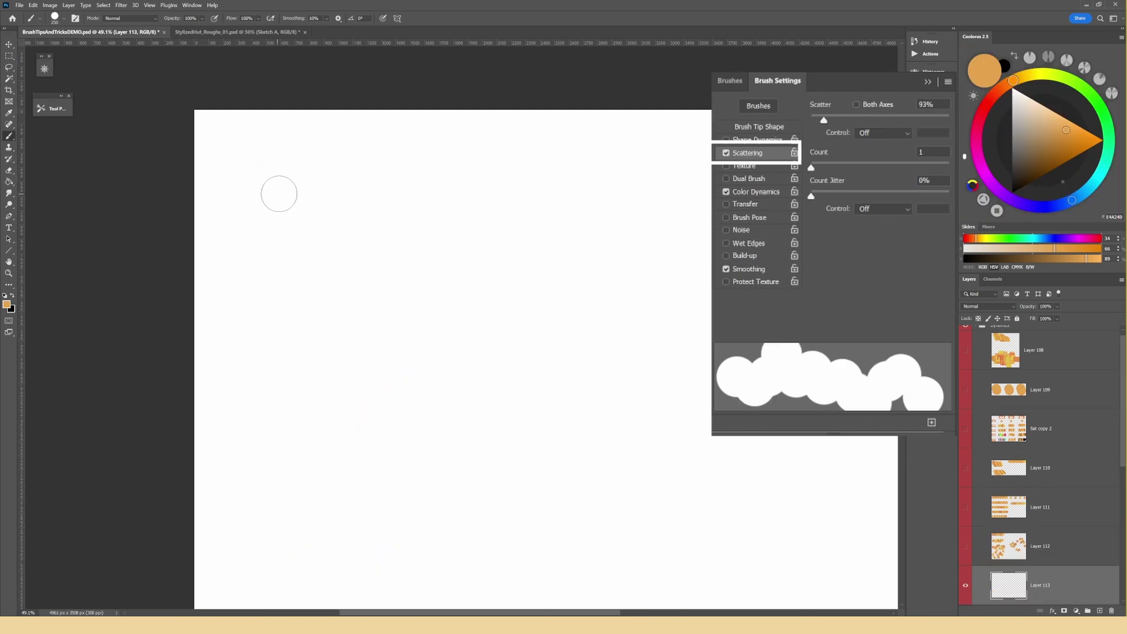
Step: Paint three horizontal strokes down Layer 113 at 93% scatter, starting with count 1 and raising the count for each
{"action": "left_click_drag", "start_coordinate": [277, 191], "coordinate": [510, 196]}
{"action": "left_click_drag", "start_coordinate": [811, 167], "coordinate": [821, 167]}
{"action": "left_click_drag", "start_coordinate": [282, 311], "coordinate": [514, 318]}
{"action": "left_click", "coordinate": [830, 168]}
{"action": "left_click_drag", "start_coordinate": [290, 441], "coordinate": [483, 442]}
Step: Raise the count again for a fourth stroke, and set it to 9 for a fifth stroke beside the first one
{"action": "left_click", "coordinate": [848, 167]}
{"action": "left_click_drag", "start_coordinate": [297, 545], "coordinate": [496, 546]}
{"action": "scroll", "coordinate": [594, 315], "scroll_direction": "down", "scroll_amount": 3}
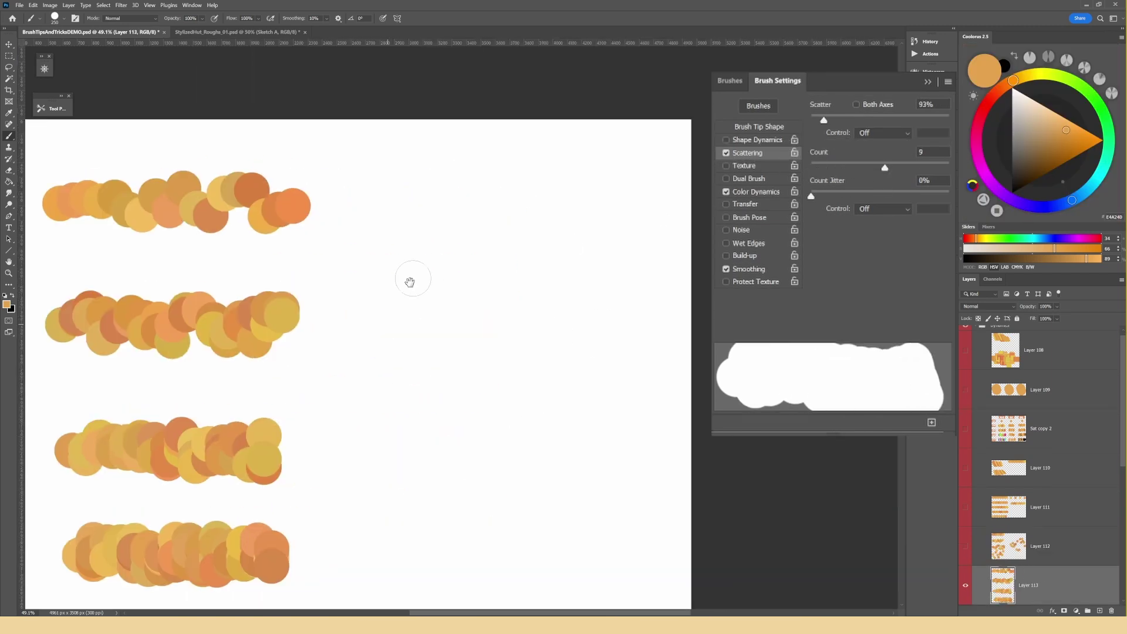
{"action": "left_click_drag", "start_coordinate": [400, 199], "coordinate": [617, 205]}
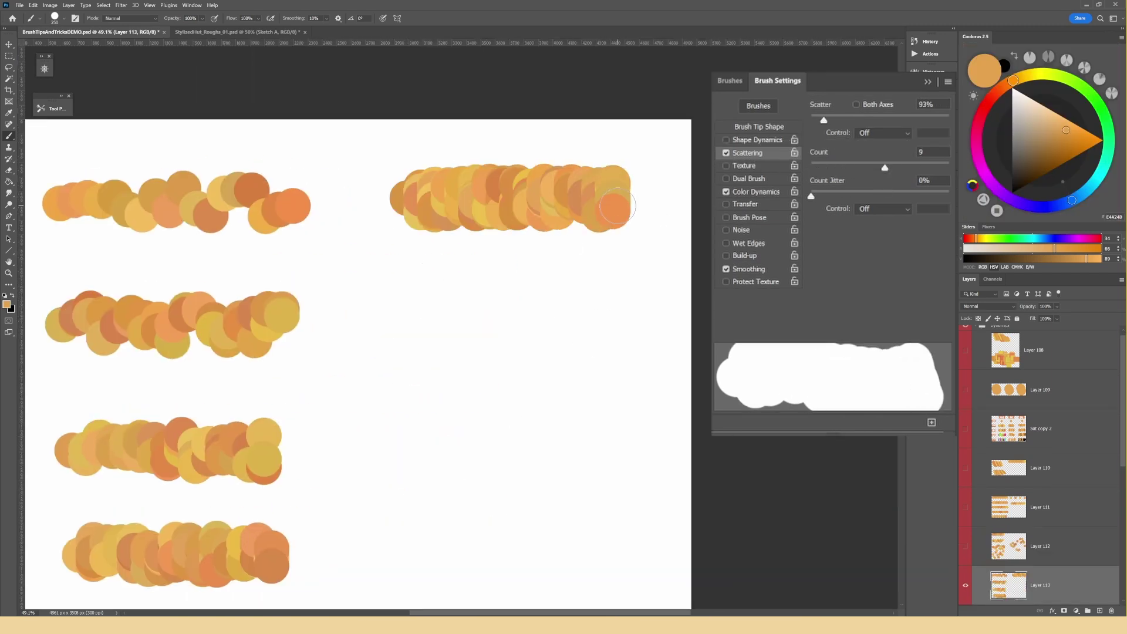
Step: On Layer 114, paint three horizontal rows of scattered squares with angle jitter at 0%, 4% and 16%
{"action": "mouse_move", "coordinate": [308, 229]}
{"action": "left_mouse_down"}
{"action": "mouse_move", "coordinate": [508, 247]}
{"action": "mouse_move", "coordinate": [569, 231]}
{"action": "left_mouse_up"}
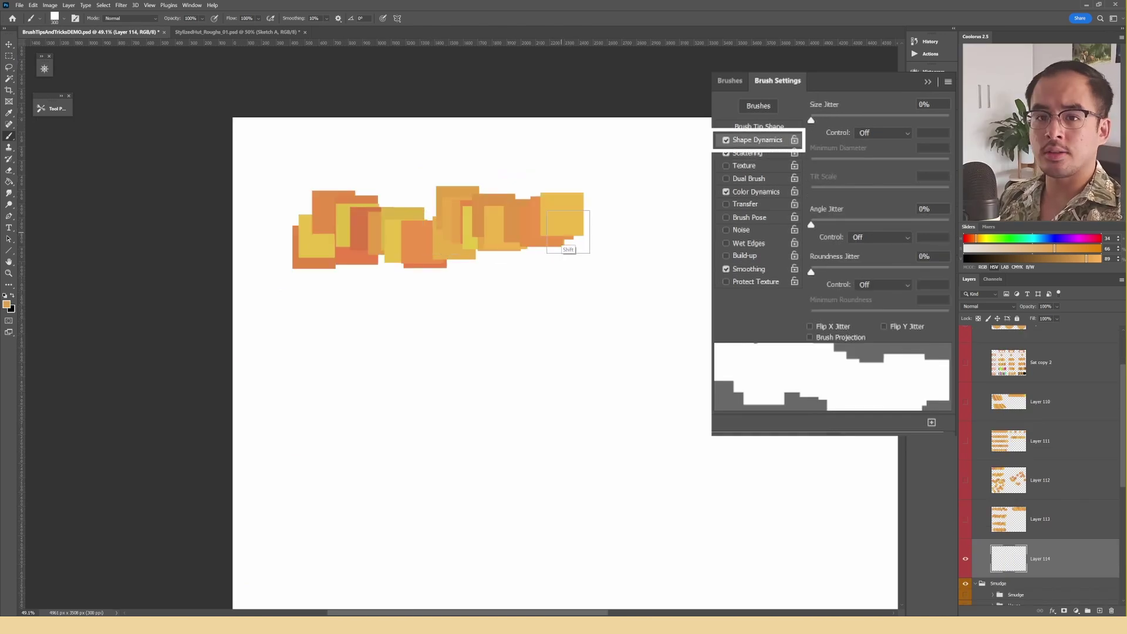
{"action": "left_click_drag", "start_coordinate": [555, 290], "coordinate": [538, 239]}
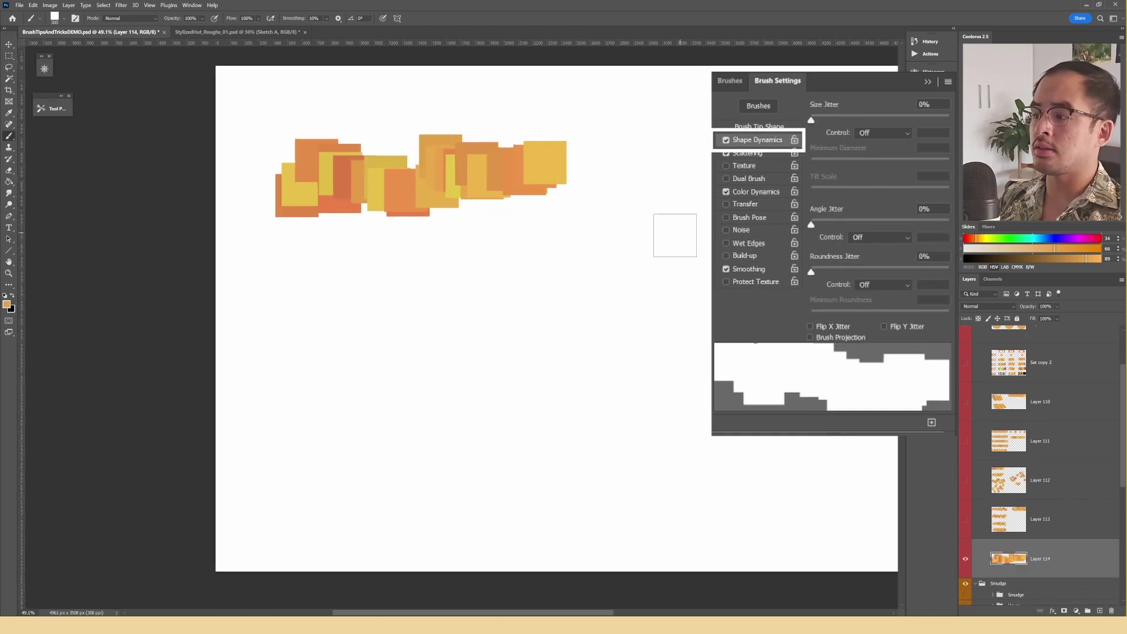
{"action": "left_click_drag", "start_coordinate": [811, 225], "coordinate": [816, 224]}
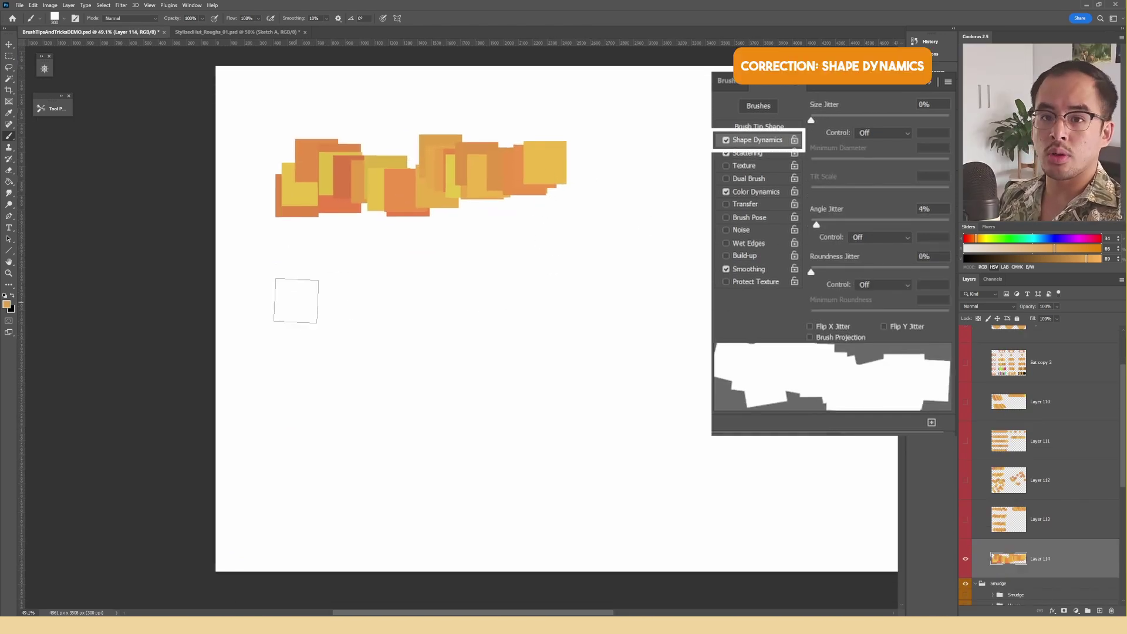
{"action": "left_click_drag", "start_coordinate": [297, 302], "coordinate": [534, 302]}
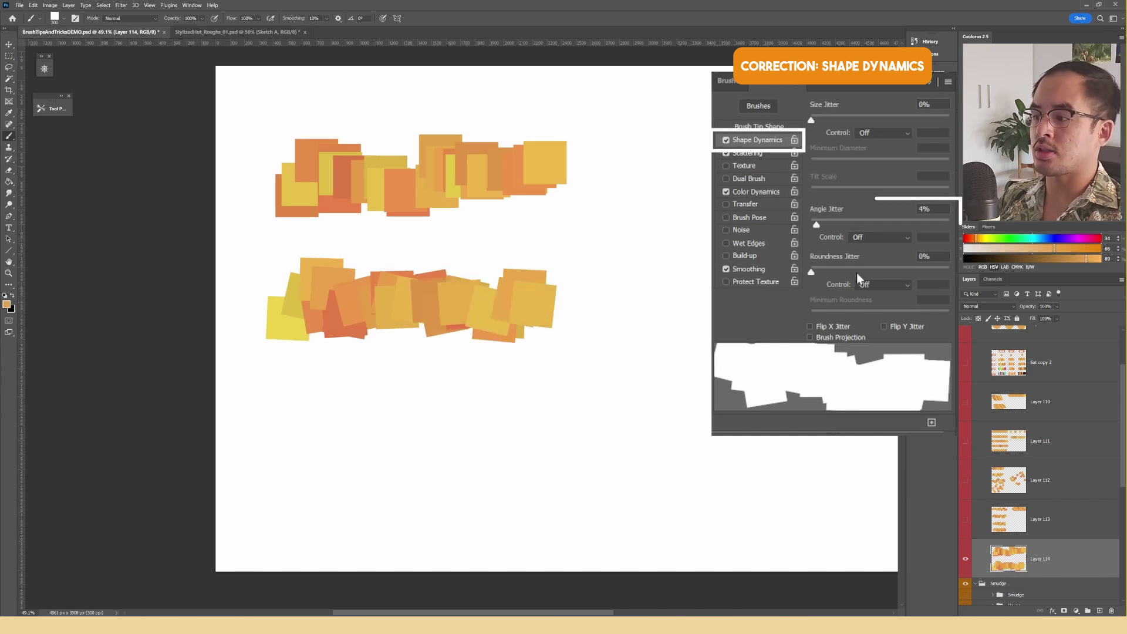
{"action": "left_click_drag", "start_coordinate": [295, 460], "coordinate": [540, 464]}
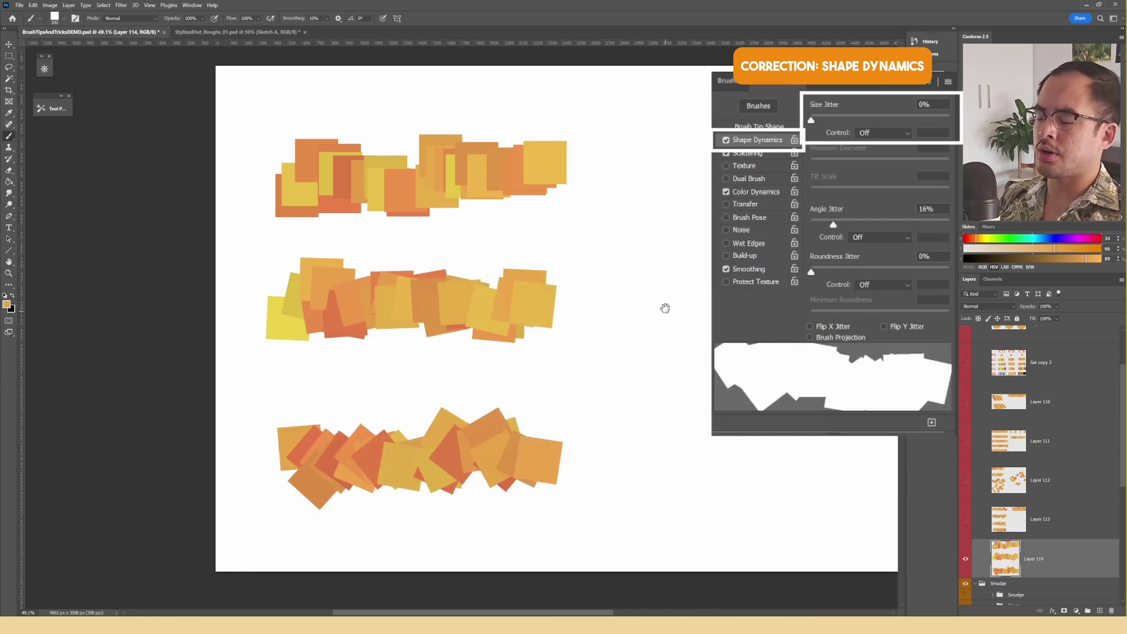
Step: Set the size control to Pen Pressure and paint strokes beside the rows, and paint a long stroke with Transfer's pressure-controlled opacity on Layer 115
{"action": "left_click_drag", "start_coordinate": [660, 306], "coordinate": [443, 343]}
{"action": "left_click", "coordinate": [873, 135]}
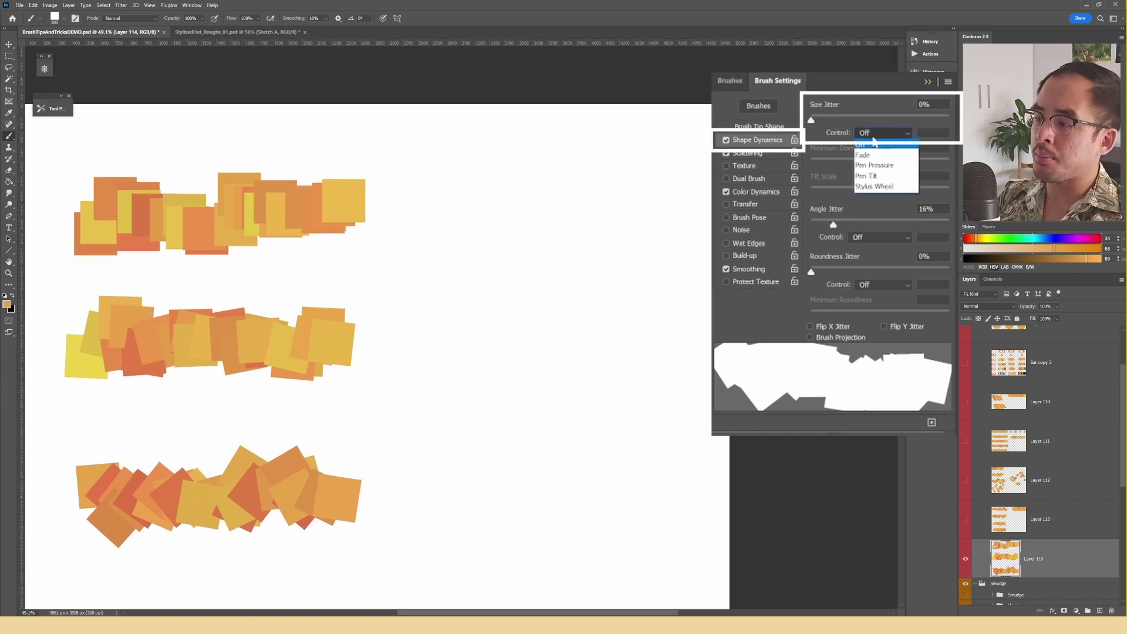
{"action": "left_click", "coordinate": [873, 165]}
{"action": "mouse_move", "coordinate": [438, 204]}
{"action": "left_mouse_down"}
{"action": "mouse_move", "coordinate": [418, 209]}
{"action": "mouse_move", "coordinate": [646, 217]}
{"action": "left_mouse_up"}
{"action": "mouse_move", "coordinate": [674, 265]}
{"action": "left_mouse_down"}
{"action": "mouse_move", "coordinate": [617, 318]}
{"action": "mouse_move", "coordinate": [449, 329]}
{"action": "mouse_move", "coordinate": [468, 423]}
{"action": "left_mouse_up"}
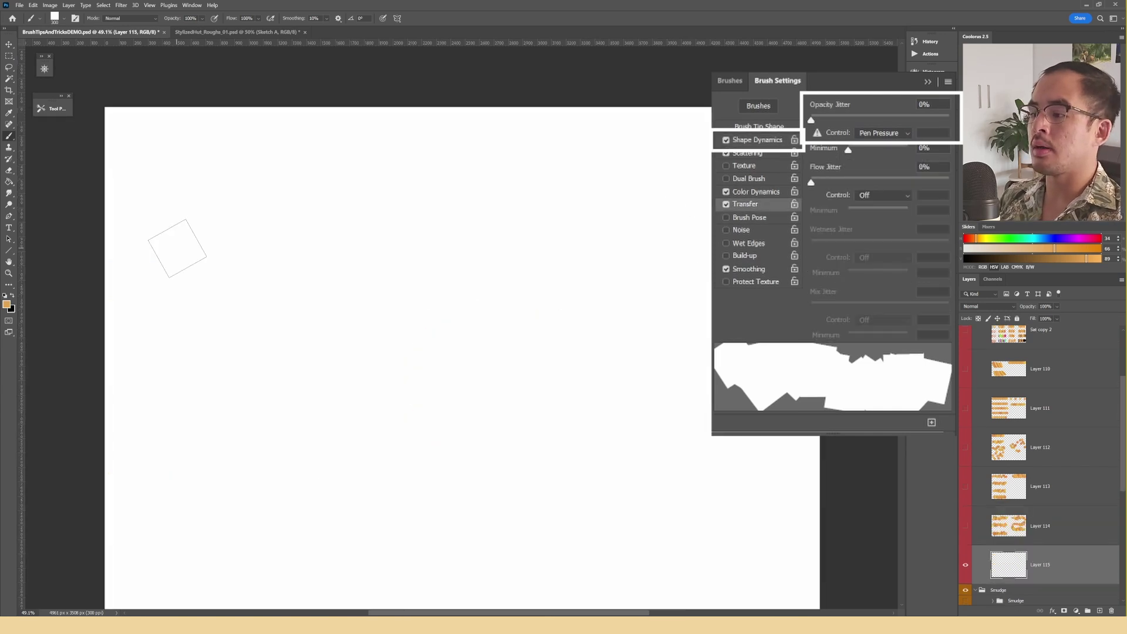
{"action": "left_click_drag", "start_coordinate": [176, 247], "coordinate": [692, 247]}
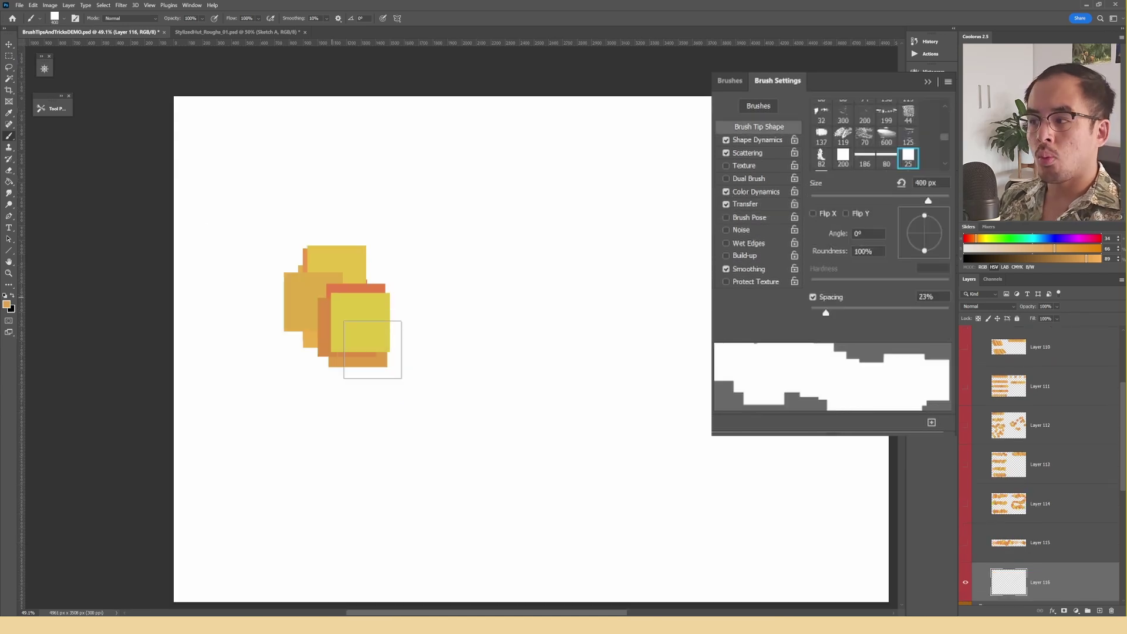
Step: Finish a cluster of 400 px squares on Layer 116, and paint a second cluster beside it with a different, enlarged brush tip
{"action": "left_click_drag", "start_coordinate": [374, 347], "coordinate": [385, 321]}
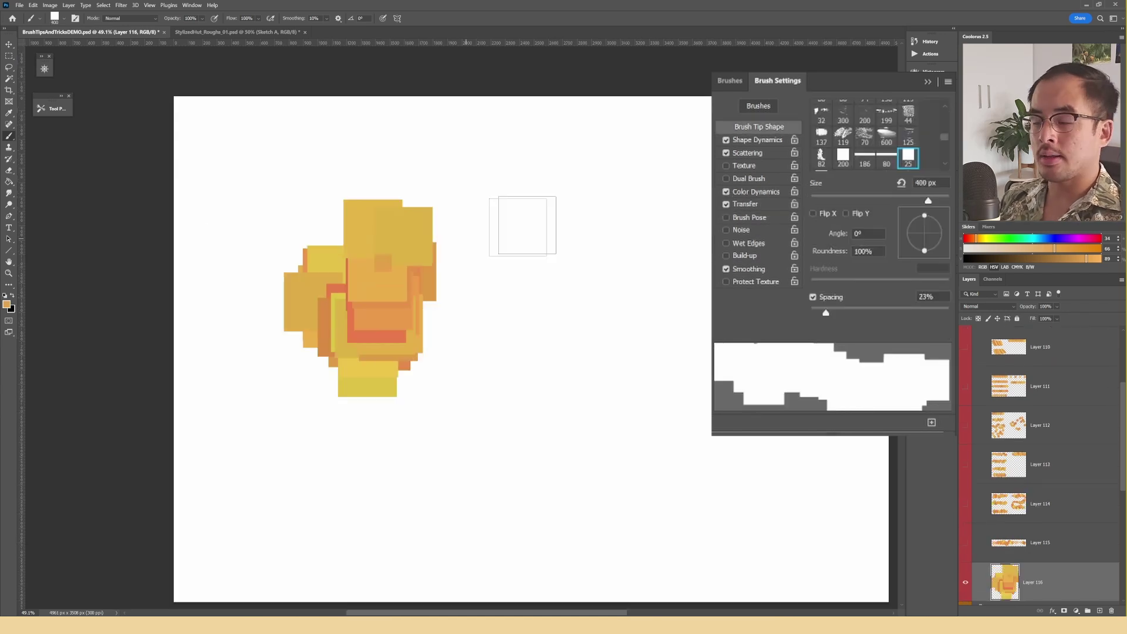
{"action": "left_click_drag", "start_coordinate": [945, 140], "coordinate": [945, 164]}
{"action": "left_click", "coordinate": [864, 140]}
{"action": "mouse_move", "coordinate": [553, 318]}
{"action": "left_mouse_down"}
{"action": "mouse_move", "coordinate": [468, 320]}
{"action": "mouse_move", "coordinate": [502, 370]}
{"action": "mouse_move", "coordinate": [510, 264]}
{"action": "left_mouse_up"}
{"action": "key", "text": "]"}
{"action": "key", "text": "]"}
{"action": "key", "text": "]"}
{"action": "key", "text": "]"}
{"action": "key", "text": "]"}
{"action": "key", "text": "]"}
{"action": "key", "text": "]"}
{"action": "key", "text": "]"}
{"action": "key", "text": "]"}
{"action": "key", "text": "]"}
{"action": "key", "text": "]"}
{"action": "key", "text": "]"}
{"action": "key", "text": "]"}
{"action": "key", "text": "]"}
{"action": "key", "text": "]"}
{"action": "mouse_move", "coordinate": [535, 226]}
{"action": "left_mouse_down"}
{"action": "mouse_move", "coordinate": [522, 326]}
{"action": "mouse_move", "coordinate": [555, 274]}
{"action": "mouse_move", "coordinate": [586, 284]}
{"action": "mouse_move", "coordinate": [539, 304]}
{"action": "mouse_move", "coordinate": [539, 267]}
{"action": "mouse_move", "coordinate": [587, 246]}
{"action": "left_mouse_up"}
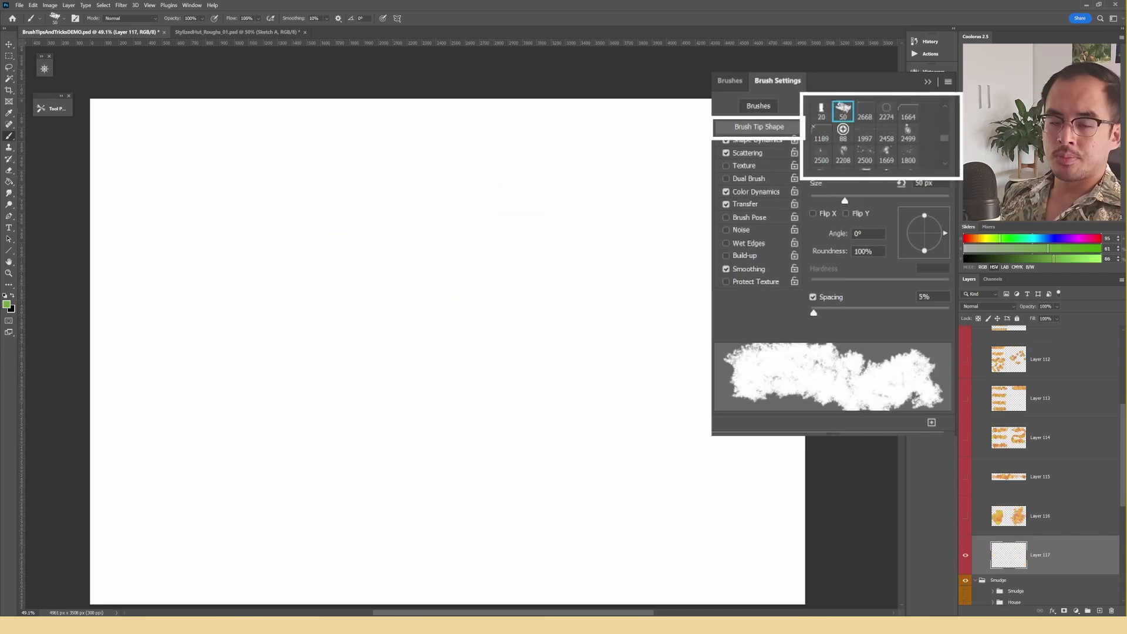
Step: Paint a green foliage clump on Layer 117 with textured brush tips, reducing the brush size between strokes
{"action": "left_click_drag", "start_coordinate": [273, 300], "coordinate": [352, 297]}
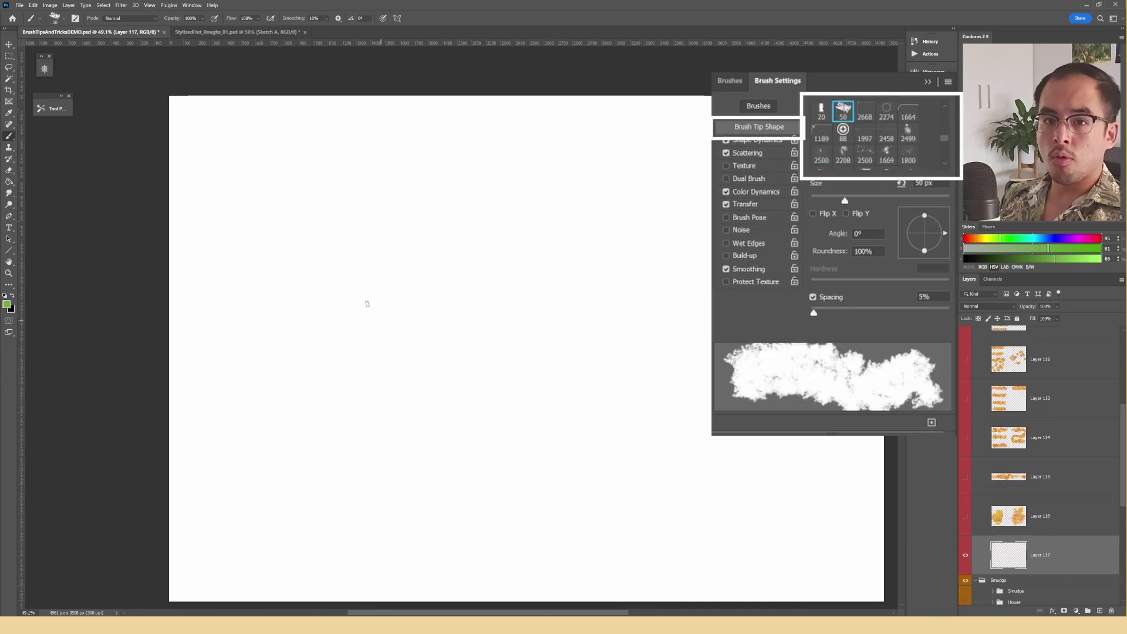
{"action": "mouse_move", "coordinate": [353, 350]}
{"action": "left_mouse_down"}
{"action": "mouse_move", "coordinate": [366, 298]}
{"action": "mouse_move", "coordinate": [343, 315]}
{"action": "mouse_move", "coordinate": [374, 303]}
{"action": "mouse_move", "coordinate": [383, 275]}
{"action": "mouse_move", "coordinate": [403, 286]}
{"action": "mouse_move", "coordinate": [435, 192]}
{"action": "mouse_move", "coordinate": [407, 186]}
{"action": "mouse_move", "coordinate": [429, 243]}
{"action": "mouse_move", "coordinate": [462, 234]}
{"action": "mouse_move", "coordinate": [440, 327]}
{"action": "mouse_move", "coordinate": [482, 284]}
{"action": "left_mouse_up"}
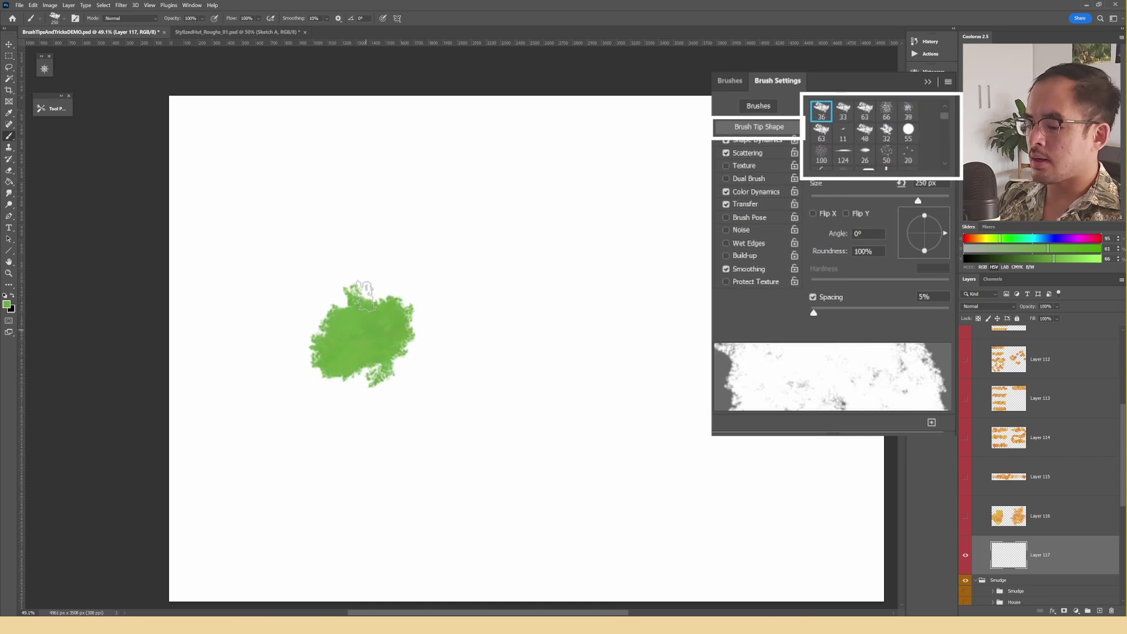
{"action": "key", "text": "["}
{"action": "key", "text": "["}
{"action": "mouse_move", "coordinate": [349, 373]}
{"action": "left_mouse_down"}
{"action": "mouse_move", "coordinate": [342, 340]}
{"action": "mouse_move", "coordinate": [382, 294]}
{"action": "left_mouse_up"}
{"action": "key", "text": "["}
{"action": "mouse_move", "coordinate": [426, 376]}
{"action": "left_mouse_down"}
{"action": "mouse_move", "coordinate": [431, 302]}
{"action": "mouse_move", "coordinate": [411, 258]}
{"action": "mouse_move", "coordinate": [482, 235]}
{"action": "mouse_move", "coordinate": [470, 141]}
{"action": "mouse_move", "coordinate": [475, 346]}
{"action": "left_mouse_up"}
{"action": "mouse_move", "coordinate": [364, 376]}
{"action": "left_mouse_down"}
{"action": "mouse_move", "coordinate": [412, 334]}
{"action": "mouse_move", "coordinate": [446, 318]}
{"action": "mouse_move", "coordinate": [468, 340]}
{"action": "mouse_move", "coordinate": [473, 249]}
{"action": "left_mouse_up"}
{"action": "key", "text": "comma"}
{"action": "mouse_move", "coordinate": [397, 356]}
{"action": "left_mouse_down"}
{"action": "mouse_move", "coordinate": [425, 364]}
{"action": "mouse_move", "coordinate": [451, 348]}
{"action": "mouse_move", "coordinate": [453, 310]}
{"action": "mouse_move", "coordinate": [490, 283]}
{"action": "mouse_move", "coordinate": [496, 364]}
{"action": "left_mouse_up"}
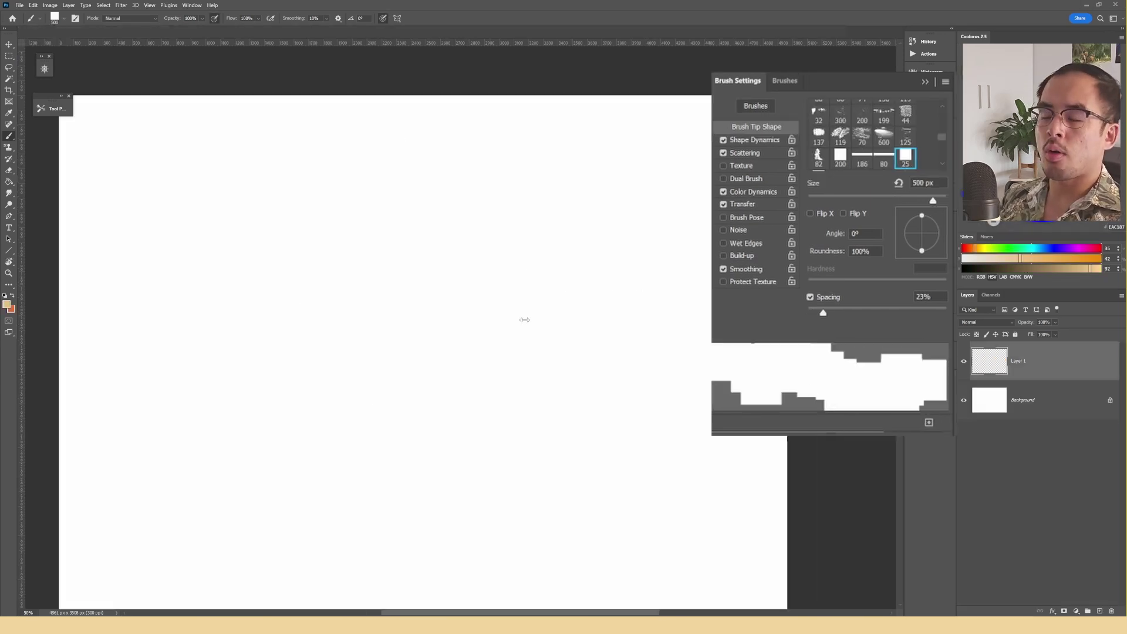
Step: Paint overlapping strokes on Layer 1 with the 500 px square tip, and review its Shape Dynamics, Scattering, Color Dynamics and Transfer settings
{"action": "mouse_move", "coordinate": [353, 295]}
{"action": "left_mouse_down"}
{"action": "mouse_move", "coordinate": [404, 435]}
{"action": "mouse_move", "coordinate": [414, 276]}
{"action": "mouse_move", "coordinate": [492, 465]}
{"action": "mouse_move", "coordinate": [469, 334]}
{"action": "mouse_move", "coordinate": [503, 282]}
{"action": "left_mouse_up"}
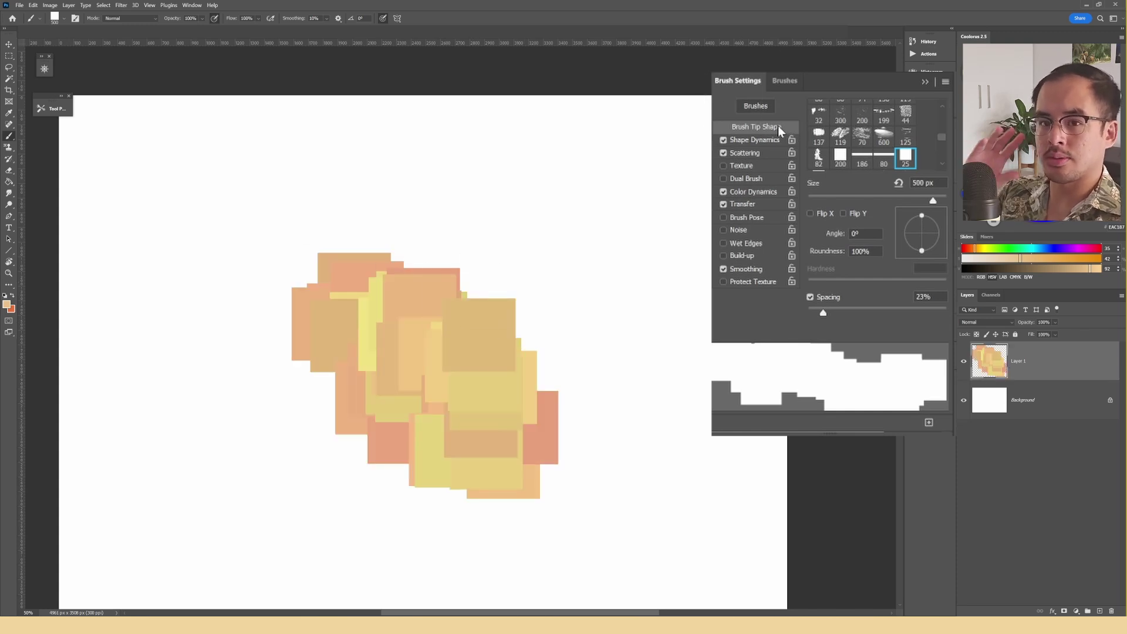
{"action": "left_click", "coordinate": [755, 139]}
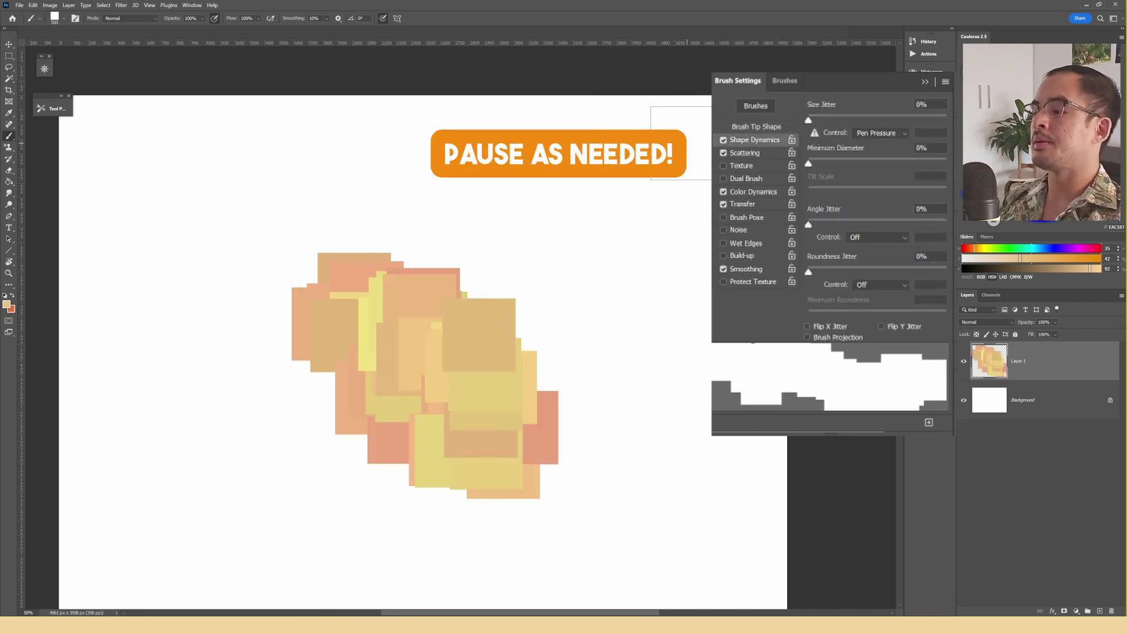
{"action": "left_click", "coordinate": [758, 152]}
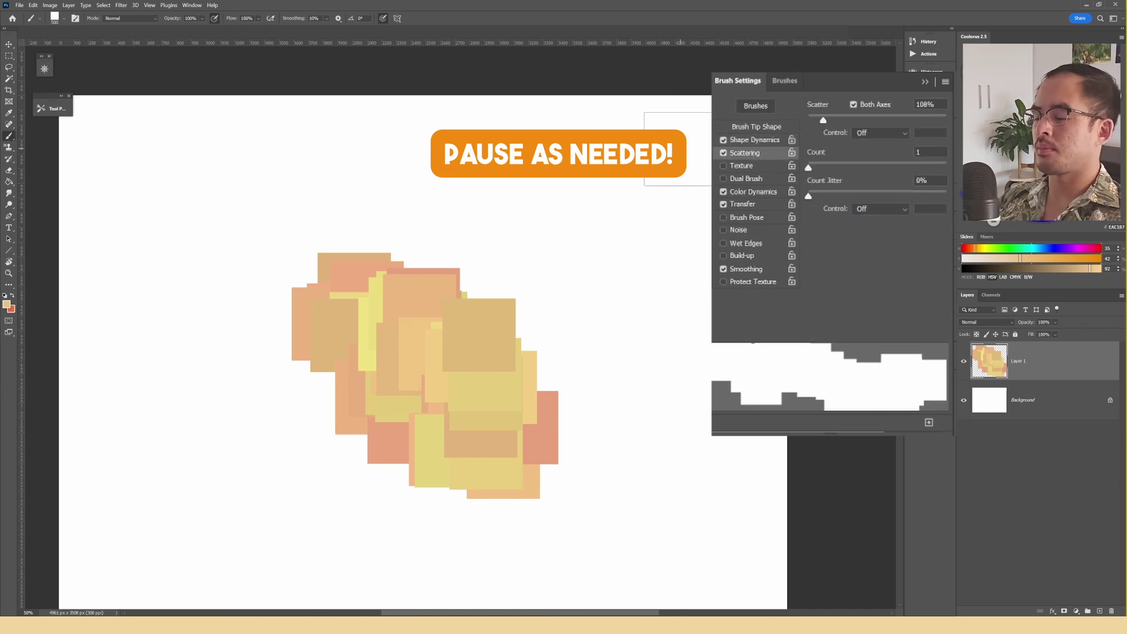
{"action": "left_click", "coordinate": [751, 192]}
{"action": "left_click", "coordinate": [742, 203]}
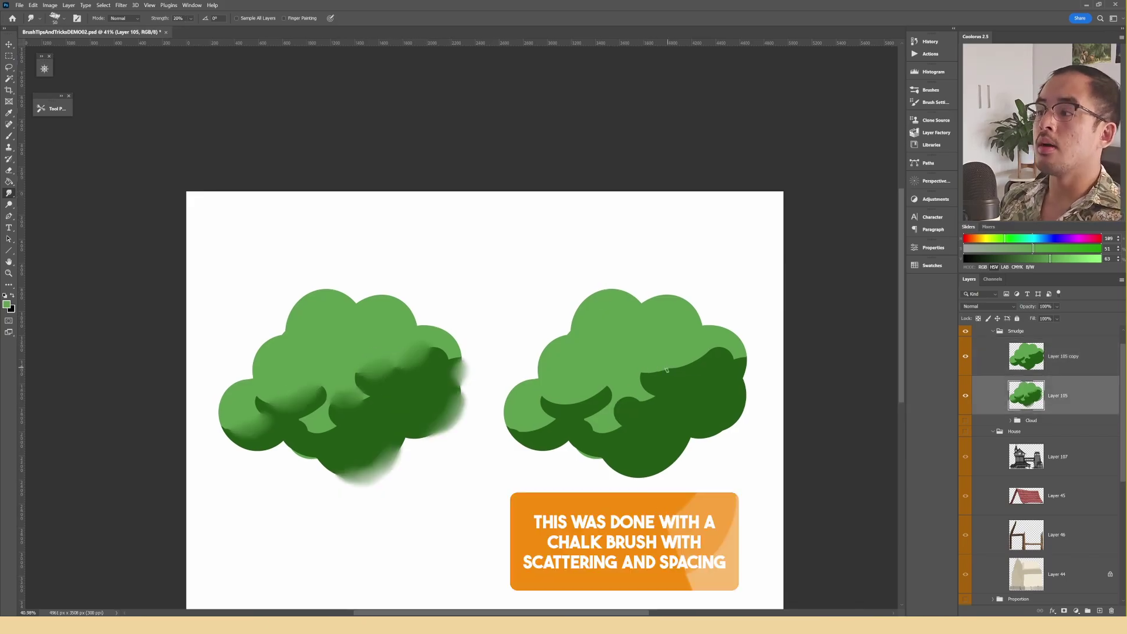
Step: On Layer 105 copy, smudge the right bush's shading boundaries and outer edges into leafy texture at 100% strength
{"action": "left_click_drag", "start_coordinate": [643, 375], "coordinate": [690, 360]}
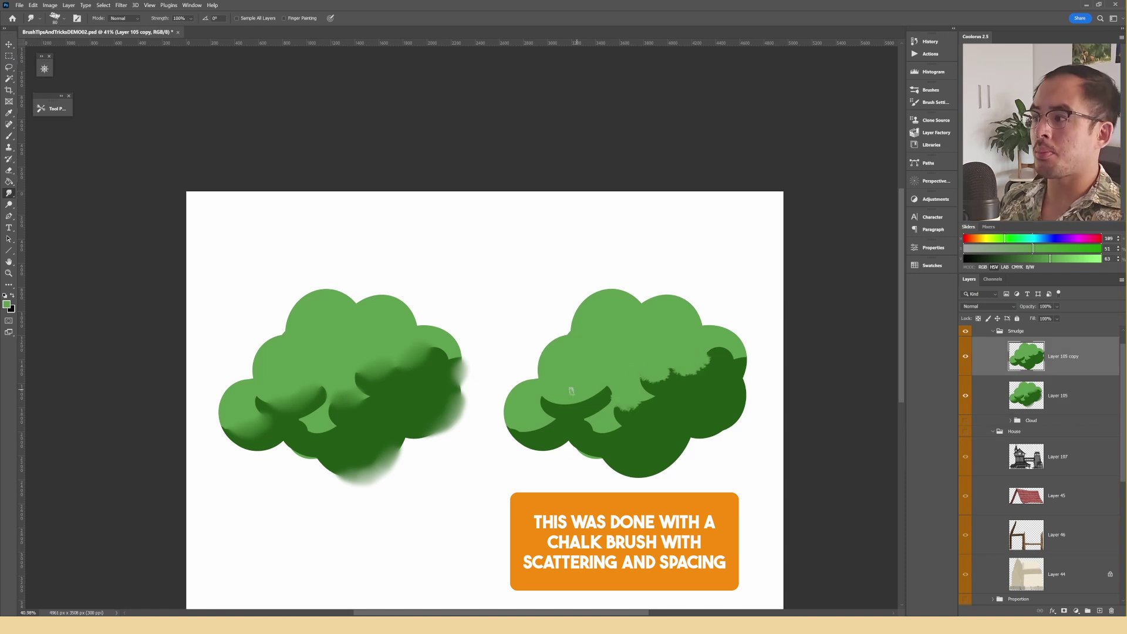
{"action": "mouse_move", "coordinate": [564, 397]}
{"action": "left_mouse_down"}
{"action": "mouse_move", "coordinate": [599, 428]}
{"action": "mouse_move", "coordinate": [652, 445]}
{"action": "mouse_move", "coordinate": [627, 424]}
{"action": "left_mouse_up"}
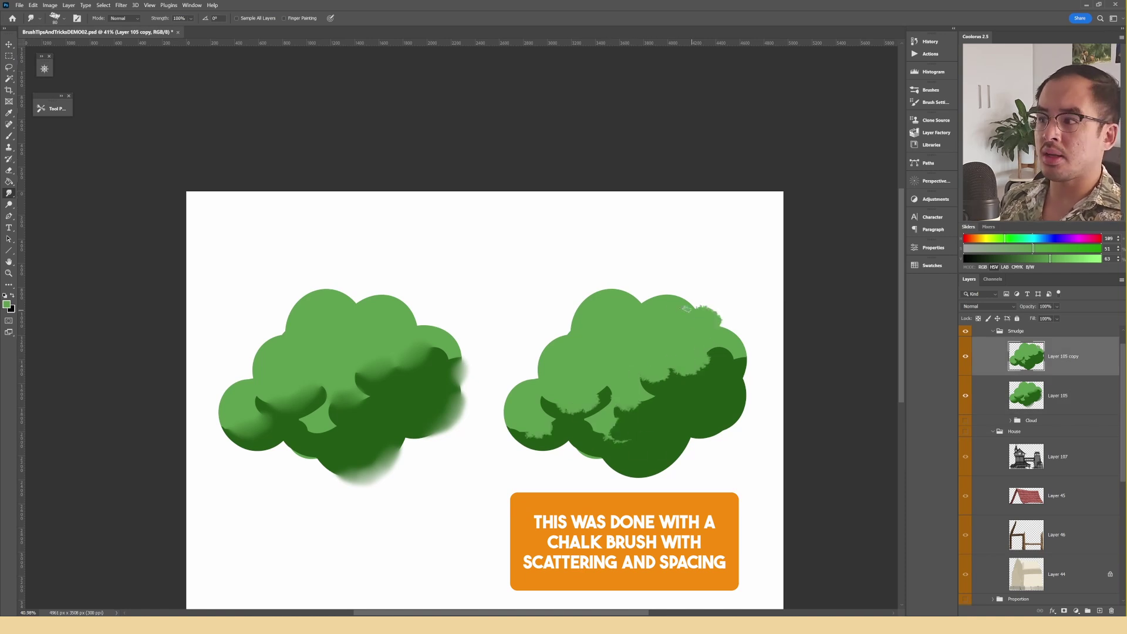
{"action": "left_click_drag", "start_coordinate": [669, 307], "coordinate": [640, 294]}
{"action": "left_click_drag", "start_coordinate": [581, 311], "coordinate": [558, 333]}
{"action": "left_click_drag", "start_coordinate": [675, 447], "coordinate": [716, 437]}
{"action": "left_click_drag", "start_coordinate": [734, 418], "coordinate": [755, 394]}
{"action": "left_click_drag", "start_coordinate": [605, 455], "coordinate": [578, 461]}
{"action": "left_click_drag", "start_coordinate": [511, 418], "coordinate": [493, 405]}
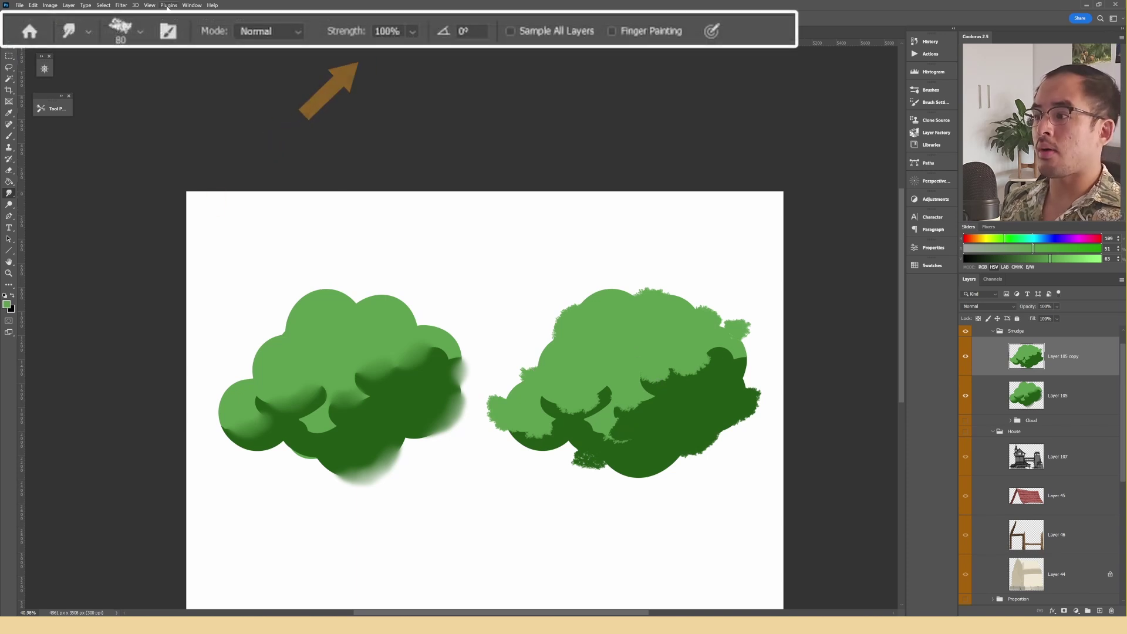
Step: Lower the smudge strength and soften the right bush's shading transitions and outline with short strokes
{"action": "left_click_drag", "start_coordinate": [690, 374], "coordinate": [708, 367]}
{"action": "key", "text": "3"}
{"action": "left_click_drag", "start_coordinate": [539, 435], "coordinate": [543, 441]}
{"action": "left_click_drag", "start_coordinate": [531, 347], "coordinate": [549, 358]}
{"action": "left_click_drag", "start_coordinate": [596, 288], "coordinate": [587, 305]}
{"action": "left_click_drag", "start_coordinate": [752, 373], "coordinate": [741, 379]}
{"action": "left_click_drag", "start_coordinate": [637, 291], "coordinate": [658, 302]}
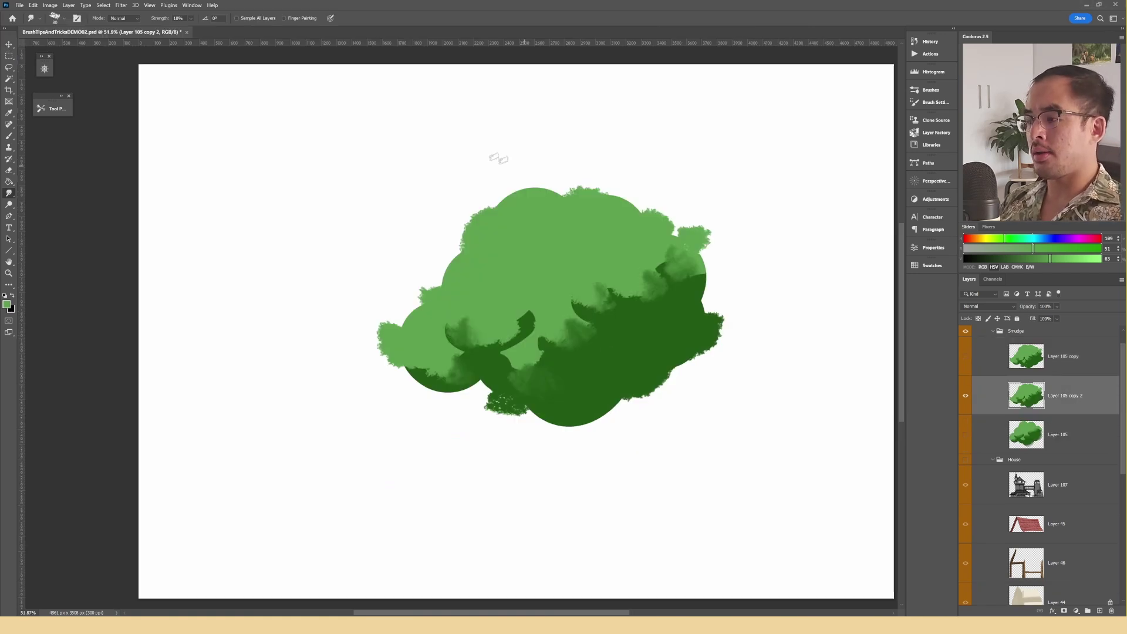
Step: Enable Sample All Layers for smudging, and fill a rectangle behind the bush with tan on a new layer below it
{"action": "left_click", "coordinate": [236, 19]}
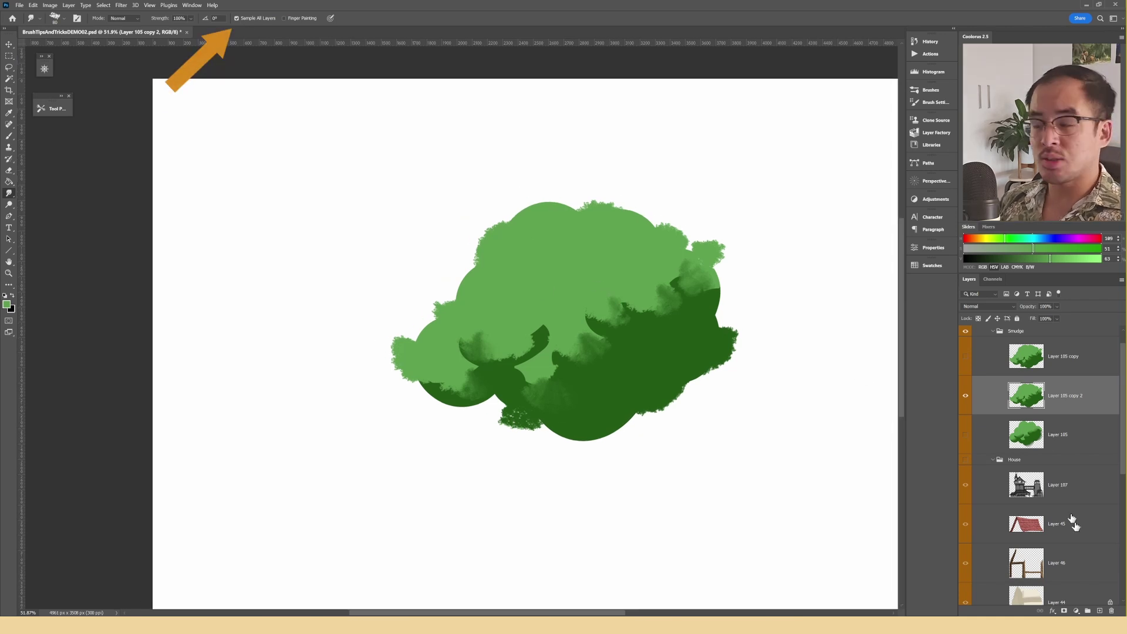
{"action": "left_click", "coordinate": [1100, 610], "text": "ctrl"}
{"action": "key", "text": "m"}
{"action": "left_click_drag", "start_coordinate": [352, 171], "coordinate": [793, 472]}
{"action": "left_click", "coordinate": [984, 238]}
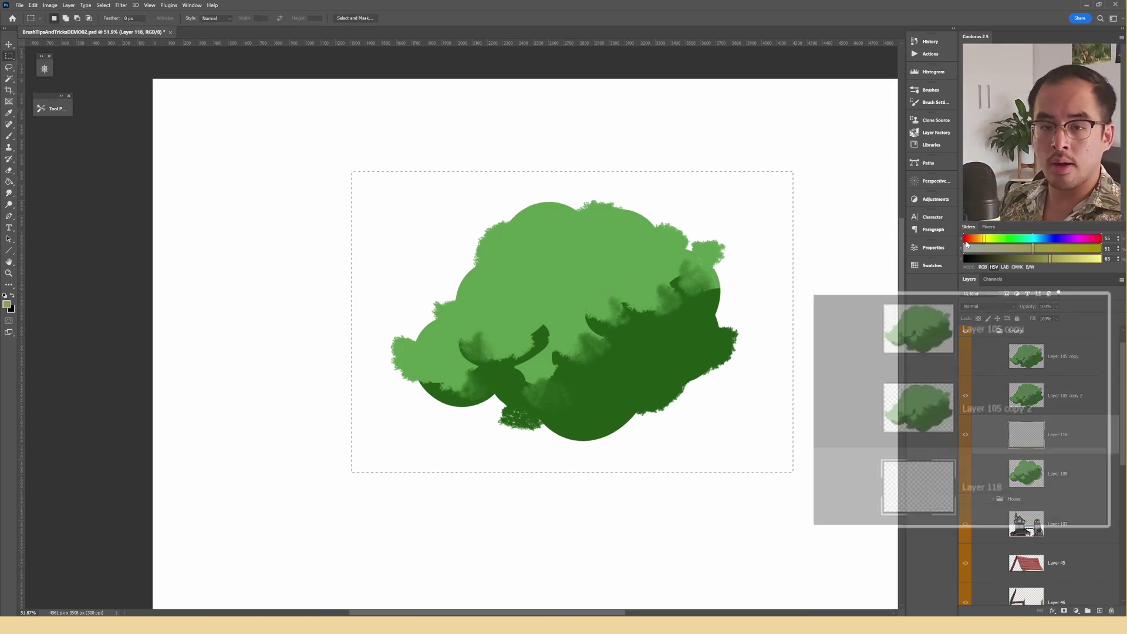
{"action": "left_click", "coordinate": [981, 238]}
{"action": "left_click", "coordinate": [1085, 258]}
{"action": "key", "text": "g"}
{"action": "left_click", "coordinate": [771, 298]}
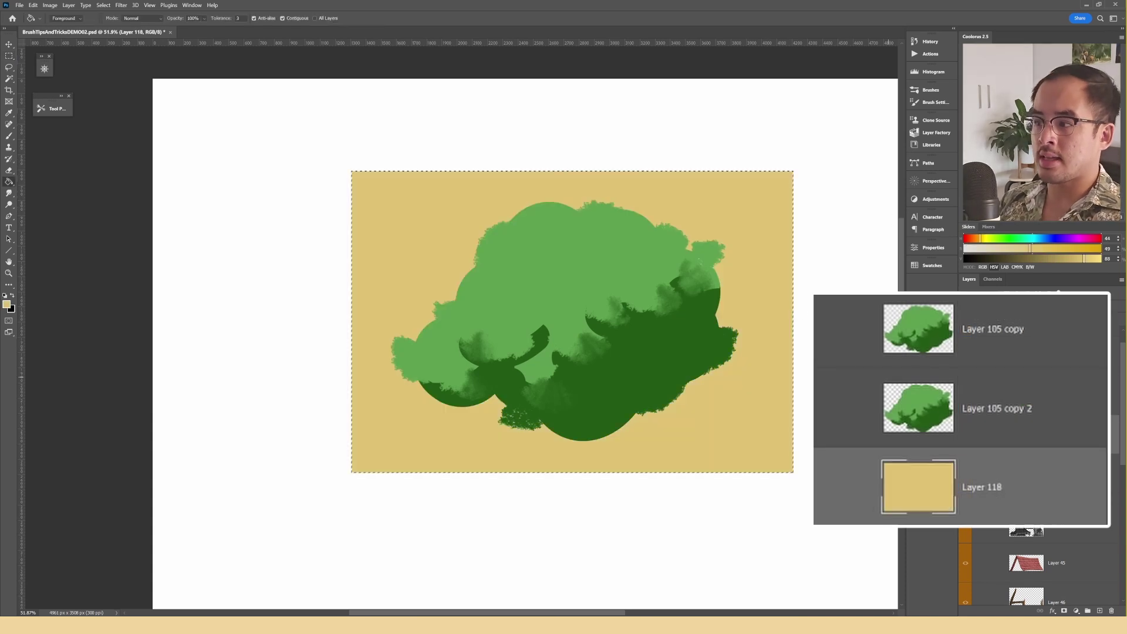
{"action": "key", "text": "ctrl+d"}
Step: On Layer 105 copy 2, smudge the bush's edges against the tan background at 100% strength with Sample All Layers on
{"action": "left_click", "coordinate": [976, 424]}
{"action": "key", "text": "r"}
{"action": "mouse_move", "coordinate": [696, 393]}
{"action": "left_mouse_down"}
{"action": "mouse_move", "coordinate": [677, 364]}
{"action": "mouse_move", "coordinate": [678, 380]}
{"action": "left_mouse_up"}
{"action": "left_click_drag", "start_coordinate": [644, 421], "coordinate": [649, 436]}
{"action": "left_click_drag", "start_coordinate": [713, 333], "coordinate": [745, 323]}
{"action": "mouse_move", "coordinate": [637, 219]}
{"action": "left_mouse_down"}
{"action": "mouse_move", "coordinate": [684, 220]}
{"action": "mouse_move", "coordinate": [667, 240]}
{"action": "left_mouse_up"}
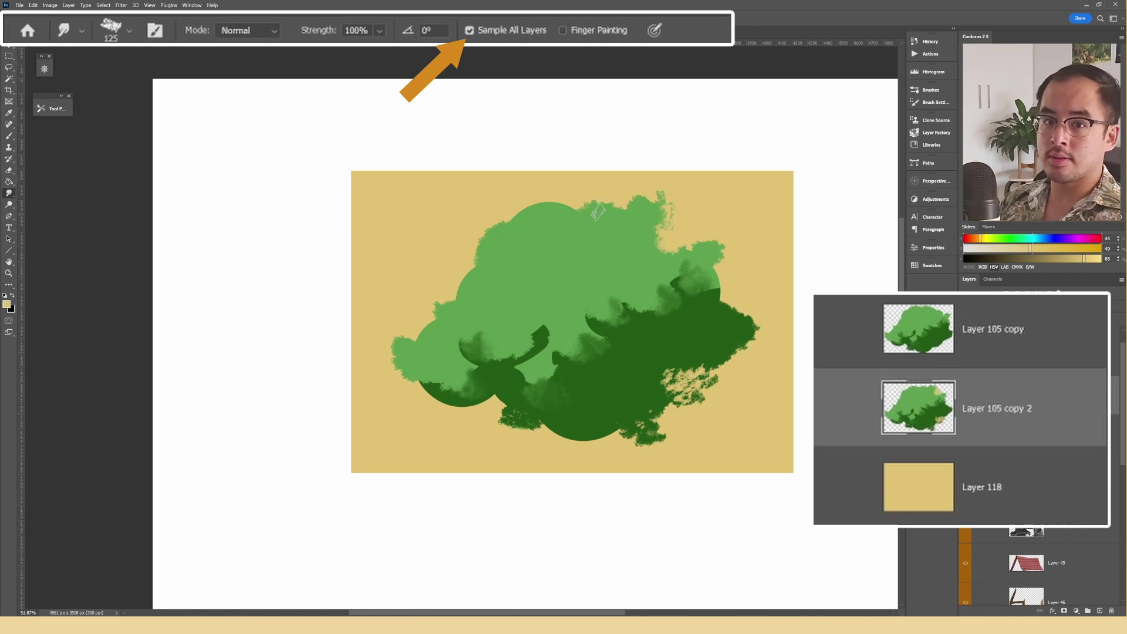
{"action": "left_click_drag", "start_coordinate": [596, 212], "coordinate": [573, 187]}
{"action": "left_click_drag", "start_coordinate": [499, 244], "coordinate": [464, 216]}
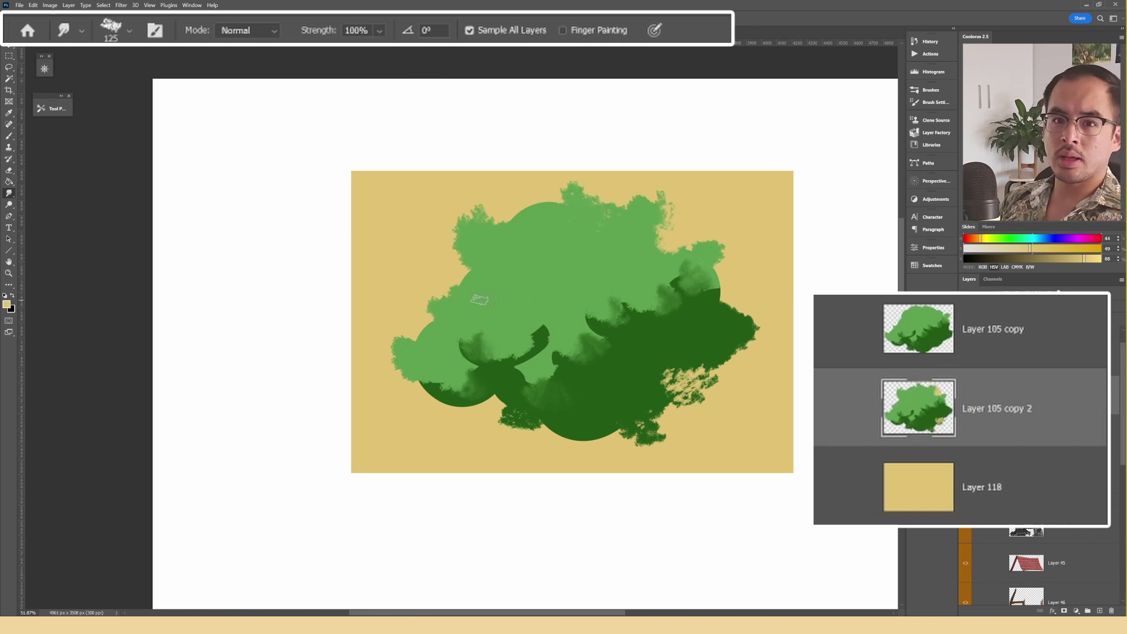
Step: Hide and show the tan background on Layer 118 to compare the smudged bush edges with and without it
{"action": "left_click", "coordinate": [966, 435]}
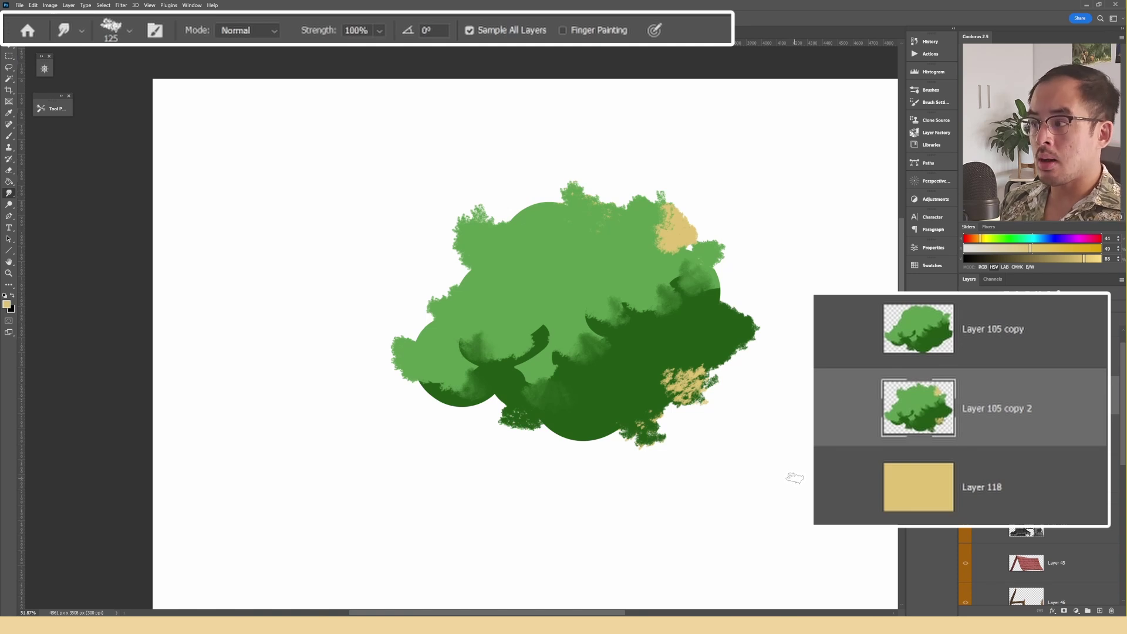
{"action": "left_click", "coordinate": [966, 452]}
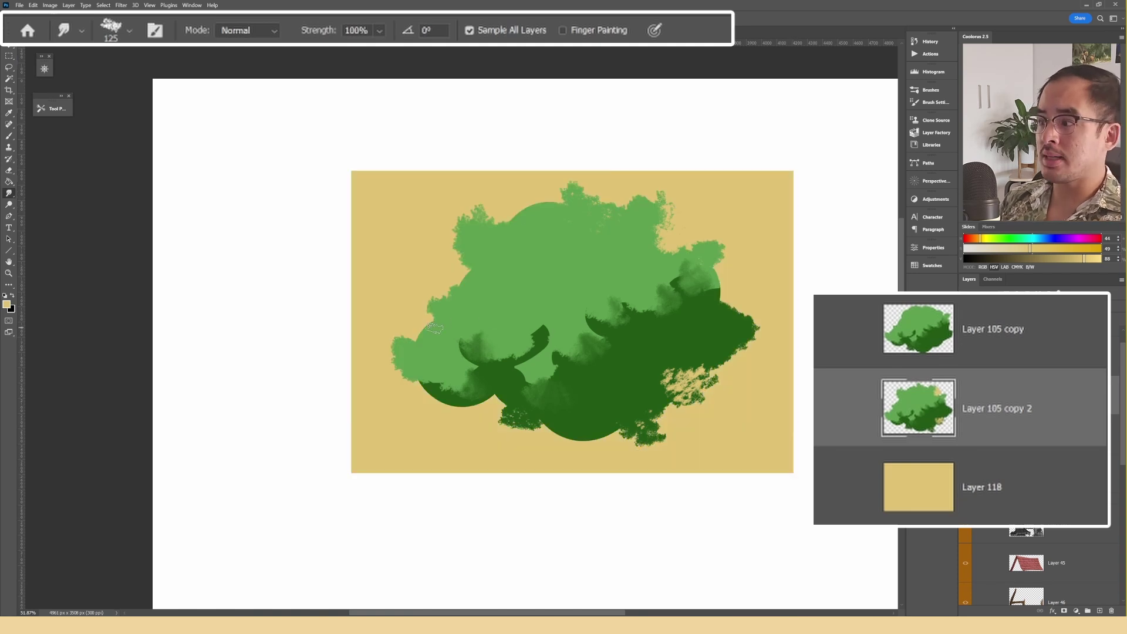
{"action": "mouse_move", "coordinate": [451, 274]}
{"action": "left_mouse_down"}
{"action": "mouse_move", "coordinate": [486, 263]}
{"action": "mouse_move", "coordinate": [482, 285]}
{"action": "mouse_move", "coordinate": [457, 276]}
{"action": "left_mouse_up"}
{"action": "left_click", "coordinate": [965, 434]}
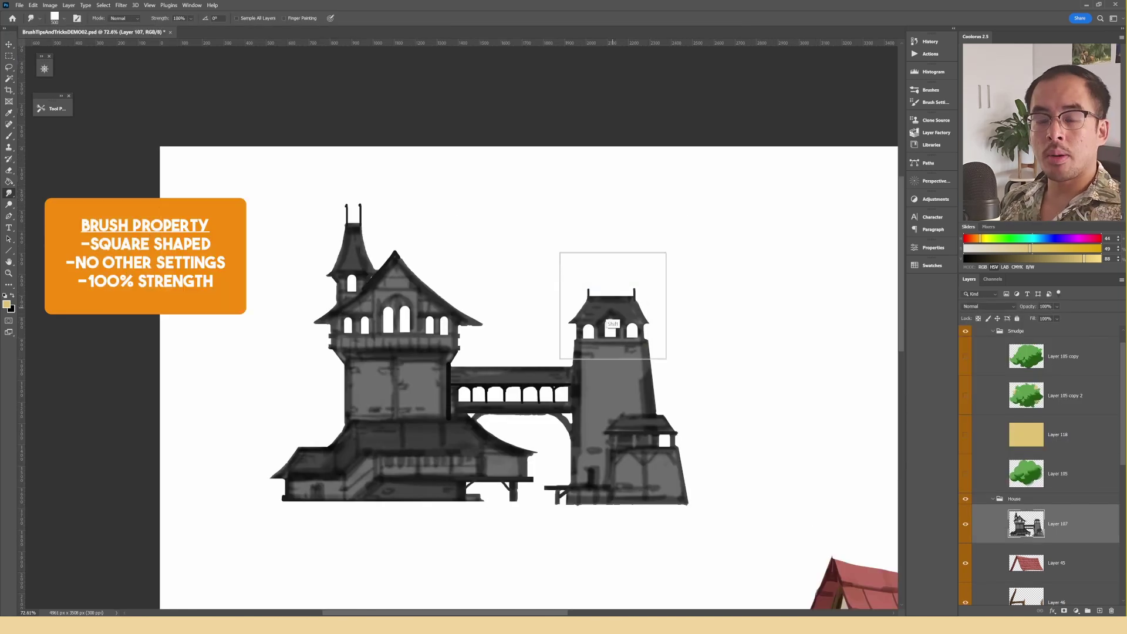
Step: On Layer 107, smudge with a large square brush to stretch the right tower taller, its annex wider and the left building upward
{"action": "left_click_drag", "start_coordinate": [611, 315], "coordinate": [611, 247]}
{"action": "left_click_drag", "start_coordinate": [654, 463], "coordinate": [787, 469]}
{"action": "key", "text": "bracketright"}
{"action": "key", "text": "bracketright"}
{"action": "key", "text": "bracketright"}
{"action": "left_click_drag", "start_coordinate": [349, 288], "coordinate": [348, 243]}
Step: With a smaller square brush, smudge an opening under the left building's base and push the annex's lower right wall inward
{"action": "key", "text": "bracketleft"}
{"action": "key", "text": "bracketleft"}
{"action": "key", "text": "bracketleft"}
{"action": "key", "text": "bracketleft"}
{"action": "key", "text": "bracketleft"}
{"action": "key", "text": "bracketleft"}
{"action": "key", "text": "bracketleft"}
{"action": "key", "text": "bracketleft"}
{"action": "key", "text": "bracketleft"}
{"action": "key", "text": "bracketleft"}
{"action": "key", "text": "bracketleft"}
{"action": "key", "text": "bracketleft"}
{"action": "key", "text": "bracketleft"}
{"action": "key", "text": "bracketleft"}
{"action": "key", "text": "bracketleft"}
{"action": "key", "text": "bracketleft"}
{"action": "key", "text": "bracketleft"}
{"action": "key", "text": "bracketleft"}
{"action": "key", "text": "bracketleft"}
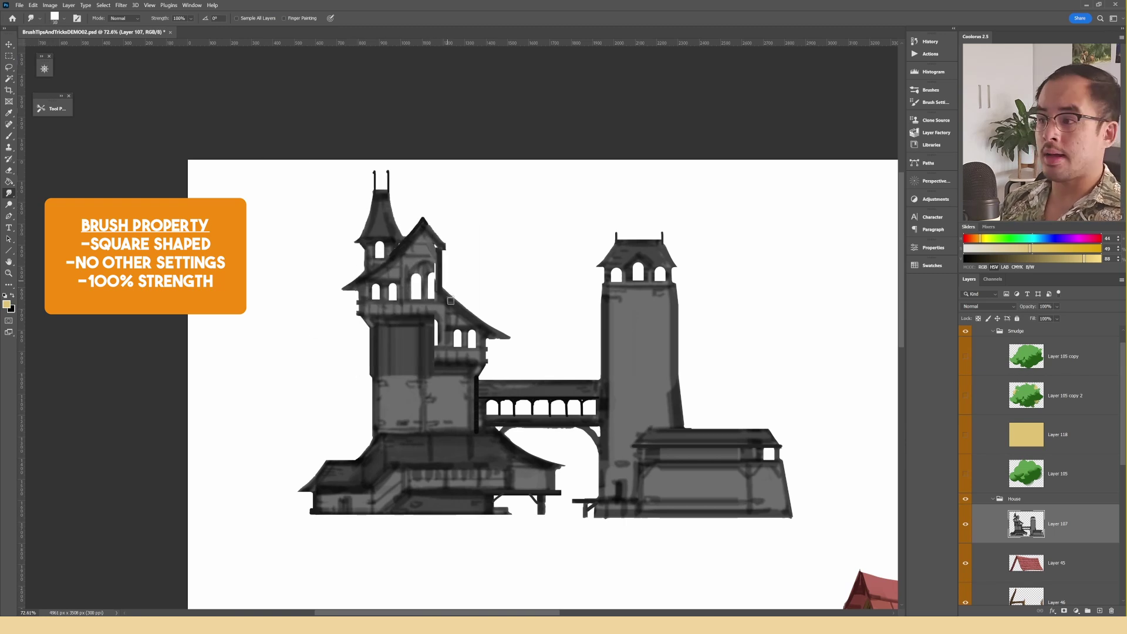
{"action": "left_click_drag", "start_coordinate": [502, 511], "coordinate": [446, 514]}
{"action": "key", "text": "bracketright"}
{"action": "key", "text": "bracketright"}
{"action": "left_click_drag", "start_coordinate": [801, 503], "coordinate": [728, 504]}
Step: Shrink the brush to smudge a support post and arch under the annex, and extend the annex diagonally downward
{"action": "key", "text": "bracketleft"}
{"action": "key", "text": "bracketleft"}
{"action": "key", "text": "bracketleft"}
{"action": "key", "text": "bracketleft"}
{"action": "key", "text": "bracketleft"}
{"action": "key", "text": "bracketleft"}
{"action": "key", "text": "bracketleft"}
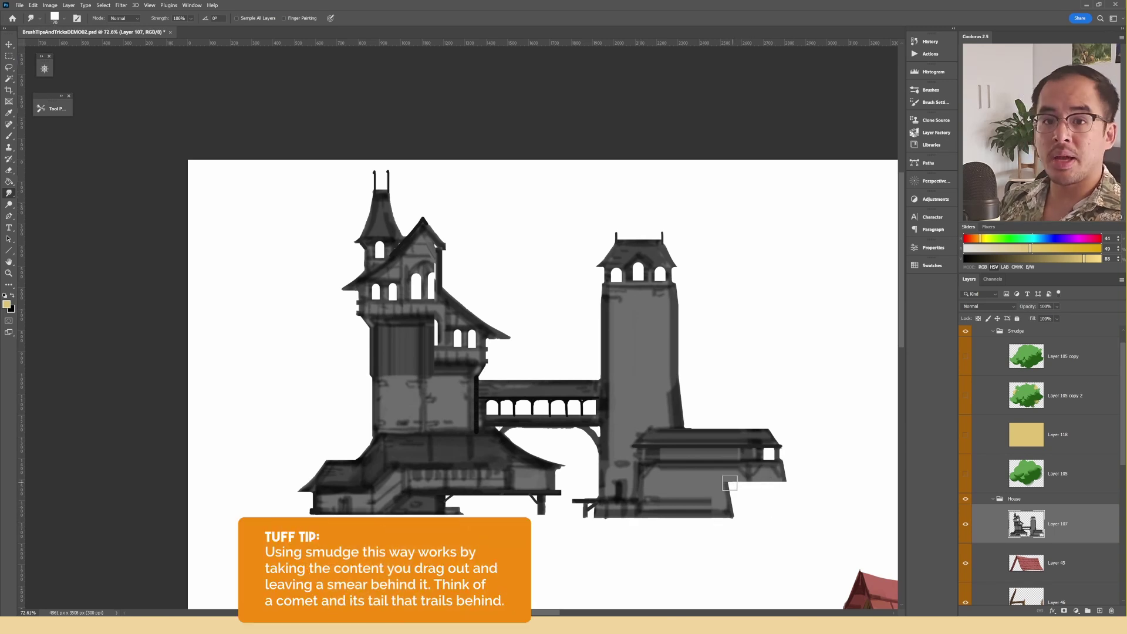
{"action": "left_click_drag", "start_coordinate": [780, 478], "coordinate": [778, 511]}
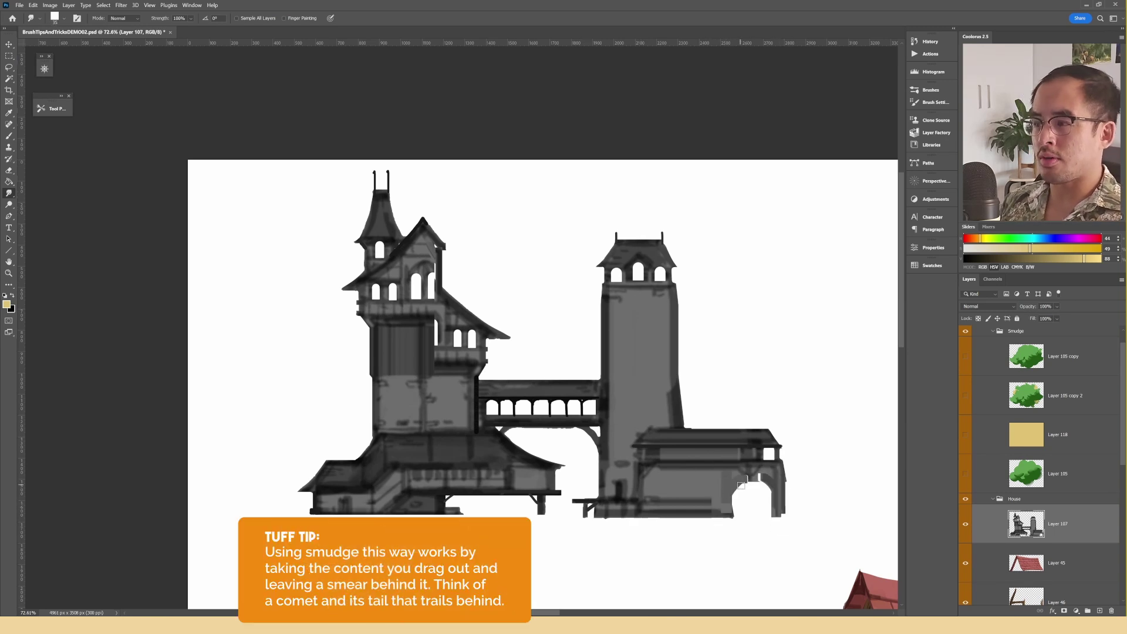
{"action": "left_click_drag", "start_coordinate": [739, 488], "coordinate": [711, 464]}
{"action": "mouse_move", "coordinate": [668, 424]}
{"action": "left_mouse_down"}
{"action": "mouse_move", "coordinate": [618, 451]}
{"action": "mouse_move", "coordinate": [688, 455]}
{"action": "mouse_move", "coordinate": [731, 506]}
{"action": "left_mouse_up"}
Step: Try smudging a horizontal beam and a row of vertical railing posts from the house's timber on Layer 46
{"action": "key", "text": "bracketleft"}
{"action": "key", "text": "bracketleft"}
{"action": "key", "text": "bracketleft"}
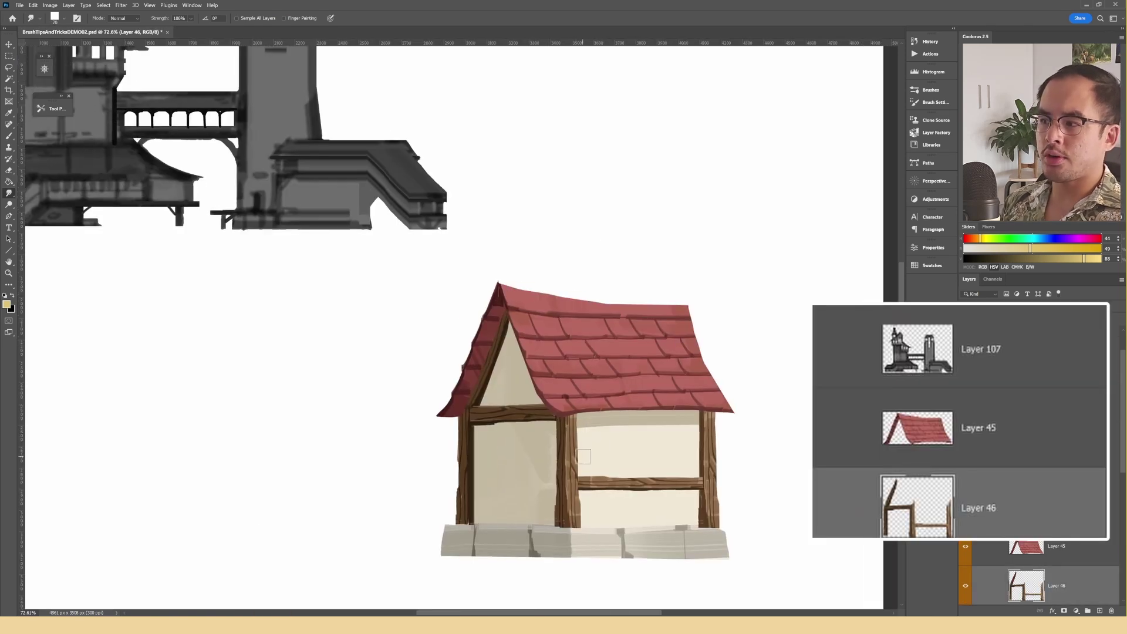
{"action": "mouse_move", "coordinate": [574, 445]}
{"action": "left_mouse_down"}
{"action": "mouse_move", "coordinate": [692, 441]}
{"action": "mouse_move", "coordinate": [696, 457]}
{"action": "left_mouse_up"}
{"action": "key", "text": "ctrl+z"}
{"action": "key", "text": "bracketleft"}
{"action": "key", "text": "bracketleft"}
{"action": "mouse_move", "coordinate": [593, 484]}
{"action": "left_mouse_down"}
{"action": "mouse_move", "coordinate": [593, 543]}
{"action": "mouse_move", "coordinate": [613, 522]}
{"action": "left_mouse_up"}
{"action": "left_click_drag", "start_coordinate": [635, 483], "coordinate": [636, 519]}
{"action": "left_click_drag", "start_coordinate": [655, 483], "coordinate": [656, 519]}
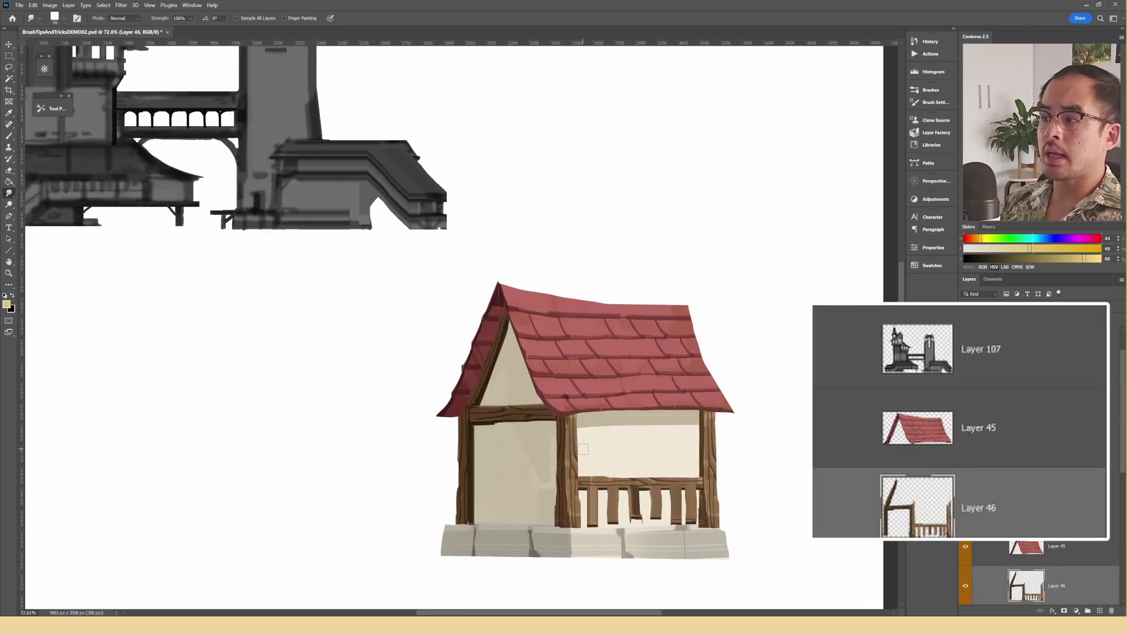
Step: Undo the smudged railing posts on Layer 46
{"action": "key", "text": "ctrl+z"}
{"action": "key", "text": "ctrl+z"}
{"action": "key", "text": "ctrl+z"}
{"action": "key", "text": "ctrl+z"}
{"action": "key", "text": "ctrl+z"}
{"action": "key", "text": "ctrl+z"}
Step: Smudge the cream wall on Layer 44 and the red tiled roof to the right to lengthen the house
{"action": "left_click", "coordinate": [1110, 585]}
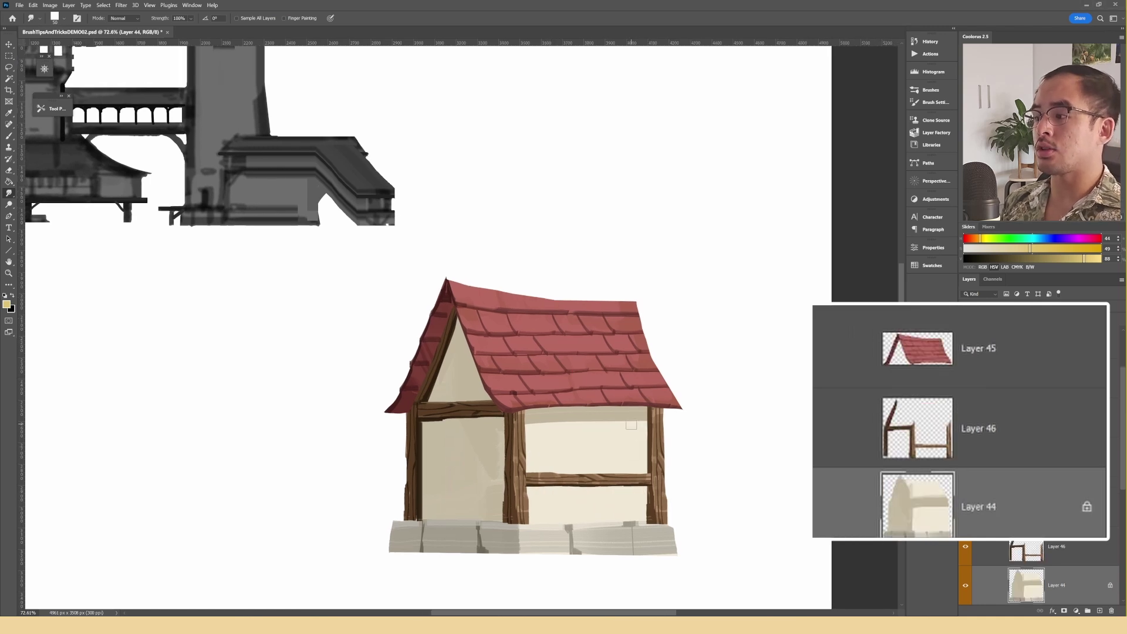
{"action": "left_click_drag", "start_coordinate": [599, 433], "coordinate": [734, 433]}
{"action": "left_click", "coordinate": [646, 397], "text": "ctrl"}
{"action": "left_click_drag", "start_coordinate": [619, 355], "coordinate": [746, 355]}
Step: Smudge the horizontal timber beam along the extension, and with a smaller brush smudge a support post down from it
{"action": "left_click", "coordinate": [658, 477], "text": "ctrl"}
{"action": "left_click_drag", "start_coordinate": [658, 476], "coordinate": [778, 475]}
{"action": "key", "text": "bracketleft"}
{"action": "key", "text": "bracketleft"}
{"action": "key", "text": "bracketleft"}
{"action": "key", "text": "bracketleft"}
{"action": "key", "text": "bracketleft"}
{"action": "key", "text": "bracketleft"}
{"action": "key", "text": "bracketleft"}
{"action": "key", "text": "bracketleft"}
{"action": "key", "text": "bracketleft"}
{"action": "key", "text": "bracketleft"}
{"action": "key", "text": "bracketleft"}
{"action": "key", "text": "bracketleft"}
{"action": "left_click_drag", "start_coordinate": [775, 516], "coordinate": [776, 550]}
Step: Shrink the brush further and smudge vertical timber posts below and above the horizontal beam
{"action": "key", "text": "bracketleft"}
{"action": "key", "text": "bracketleft"}
{"action": "key", "text": "bracketleft"}
{"action": "key", "text": "bracketleft"}
{"action": "key", "text": "bracketleft"}
{"action": "key", "text": "bracketleft"}
{"action": "key", "text": "bracketleft"}
{"action": "left_click_drag", "start_coordinate": [658, 480], "coordinate": [658, 524]}
{"action": "left_click_drag", "start_coordinate": [571, 479], "coordinate": [572, 409]}
{"action": "left_click_drag", "start_coordinate": [621, 478], "coordinate": [620, 409]}
{"action": "left_click_drag", "start_coordinate": [657, 476], "coordinate": [658, 409]}
{"action": "left_click_drag", "start_coordinate": [712, 478], "coordinate": [713, 409]}
Step: Smudge timber across the front wall and up into the gable, and smudge diagonal braces below the beam
{"action": "mouse_move", "coordinate": [418, 448]}
{"action": "left_mouse_down"}
{"action": "mouse_move", "coordinate": [445, 418]}
{"action": "mouse_move", "coordinate": [509, 465]}
{"action": "left_mouse_up"}
{"action": "left_click_drag", "start_coordinate": [459, 407], "coordinate": [460, 320]}
{"action": "key", "text": "bracketleft"}
{"action": "left_click_drag", "start_coordinate": [749, 484], "coordinate": [771, 512]}
{"action": "left_click_drag", "start_coordinate": [662, 509], "coordinate": [689, 485]}
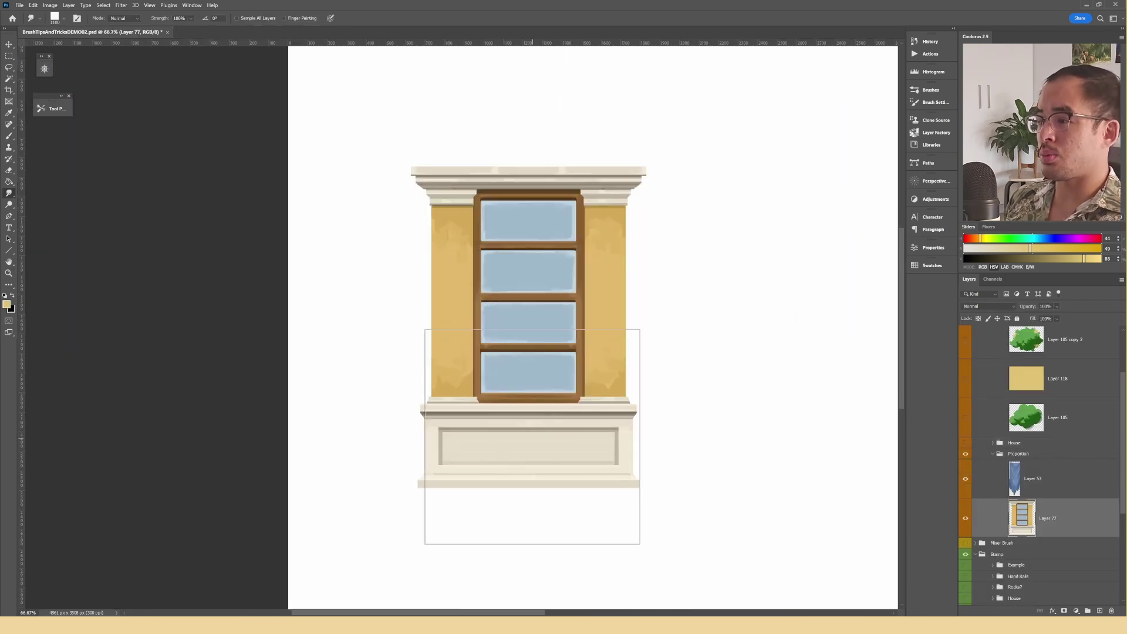
Step: On Layer 77, smudge the window's lower part downward to lengthen it, and smudge two horizontal bars across its tall pane
{"action": "left_click_drag", "start_coordinate": [532, 437], "coordinate": [530, 510]}
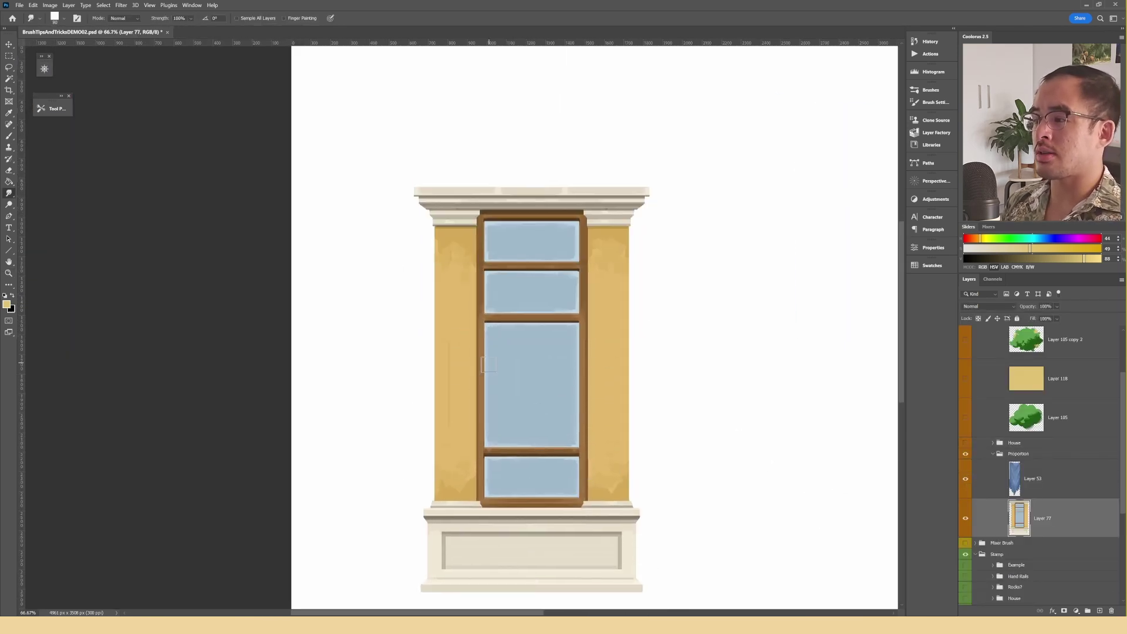
{"action": "left_click_drag", "start_coordinate": [482, 364], "coordinate": [581, 364]}
{"action": "left_click_drag", "start_coordinate": [581, 412], "coordinate": [482, 411]}
{"action": "left_click_drag", "start_coordinate": [528, 360], "coordinate": [500, 265]}
{"action": "left_click_drag", "start_coordinate": [606, 418], "coordinate": [646, 418]}
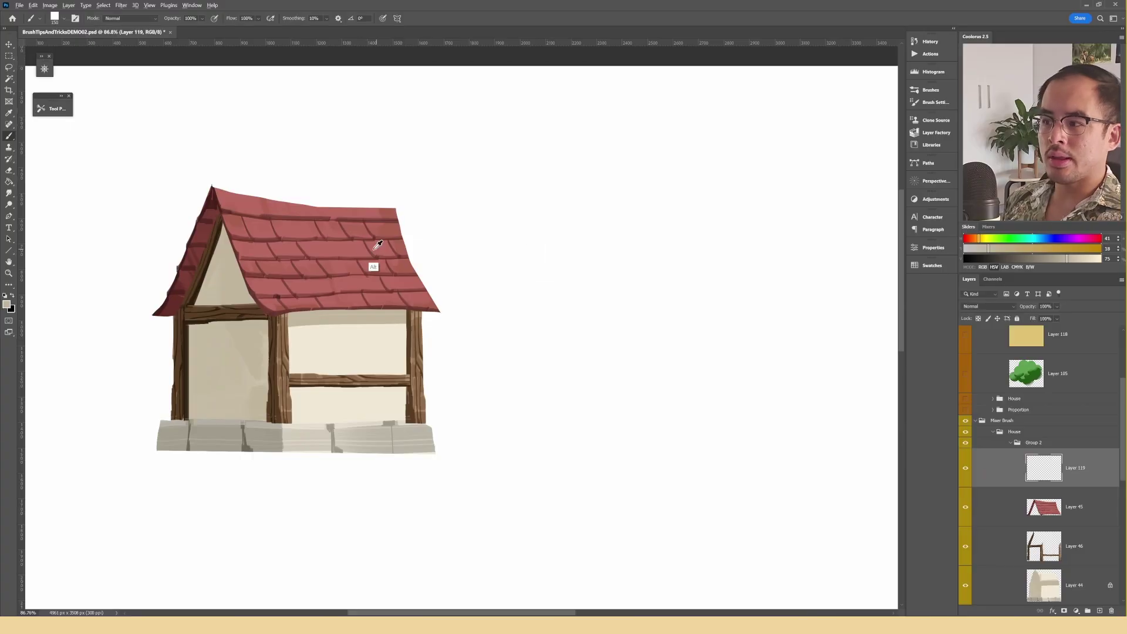
Step: Sample the roof's red and the corner post's light brown, and paint square swatches of both beside the house
{"action": "left_click", "coordinate": [371, 242], "text": "alt"}
{"action": "left_click", "coordinate": [545, 209]}
{"action": "left_click", "coordinate": [578, 225]}
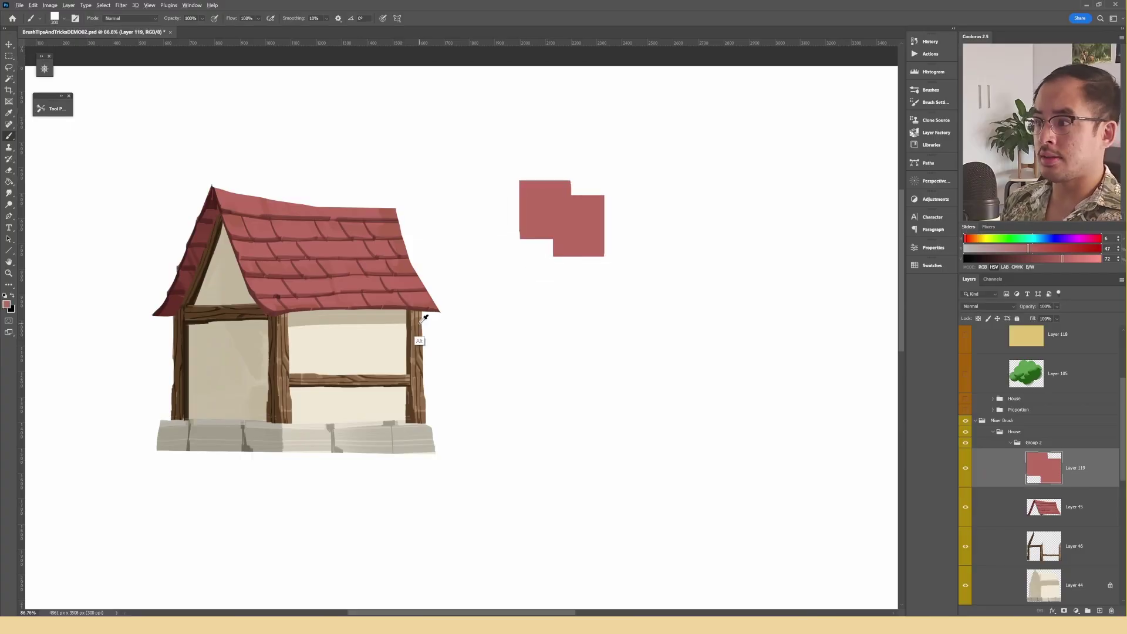
{"action": "left_click", "coordinate": [417, 323], "text": "alt"}
{"action": "left_click_drag", "start_coordinate": [617, 249], "coordinate": [618, 264]}
{"action": "left_click_drag", "start_coordinate": [649, 219], "coordinate": [648, 232]}
Step: Sample the timber's dark brown and the wall's cream, and paint a swatch of each beside the other swatches
{"action": "left_click", "coordinate": [409, 327], "text": "alt"}
{"action": "left_click_drag", "start_coordinate": [682, 197], "coordinate": [681, 213]}
{"action": "left_click", "coordinate": [395, 347], "text": "alt"}
{"action": "left_click_drag", "start_coordinate": [702, 193], "coordinate": [717, 252]}
Step: Add a new layer, sample the roof tiles from Layer 45 with the Mixer Brush, and paint them below the swatches on Layer 119
{"action": "left_click", "coordinate": [1100, 611]}
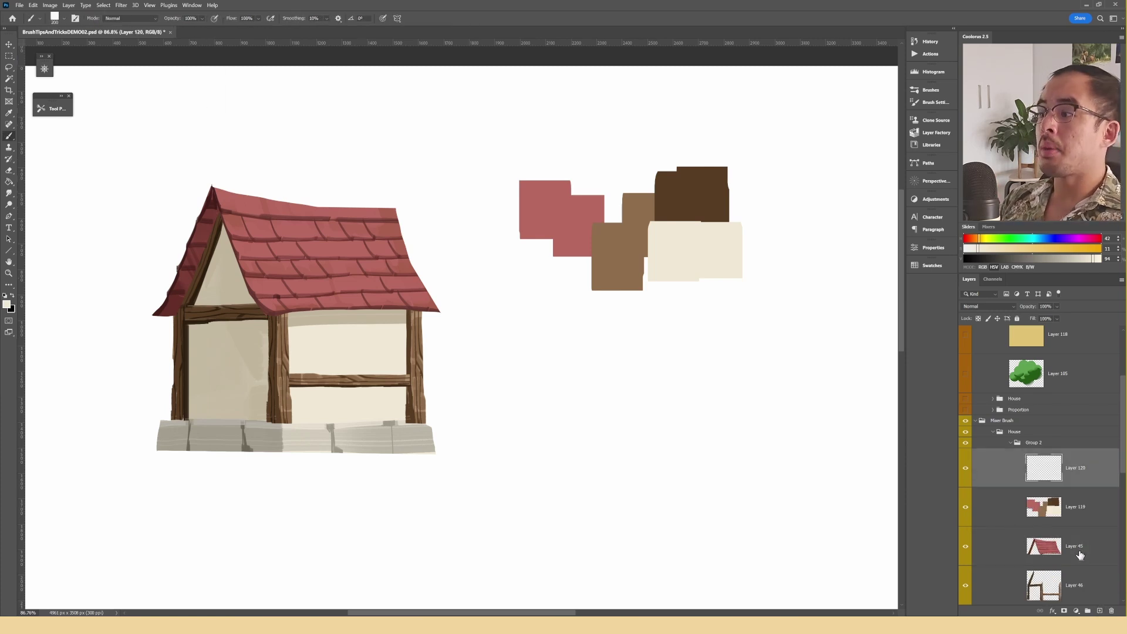
{"action": "left_click", "coordinate": [1080, 555]}
{"action": "key", "text": "shift+b"}
{"action": "left_click", "coordinate": [361, 285], "text": "alt"}
{"action": "left_click", "coordinate": [1084, 506]}
{"action": "left_click", "coordinate": [350, 294], "text": "alt"}
{"action": "left_click", "coordinate": [1080, 546]}
{"action": "left_click", "coordinate": [374, 285], "text": "alt"}
{"action": "left_click", "coordinate": [1090, 502]}
{"action": "left_click_drag", "start_coordinate": [553, 378], "coordinate": [614, 378]}
Step: Sample the timber from Layer 46 with the Mixer Brush and paint wood pieces beside the tiles on Layer 119
{"action": "left_click", "coordinate": [1074, 584]}
{"action": "left_click", "coordinate": [292, 381], "text": "alt"}
{"action": "left_click", "coordinate": [1010, 483]}
{"action": "mouse_move", "coordinate": [730, 383]}
{"action": "left_mouse_down"}
{"action": "mouse_move", "coordinate": [820, 385]}
{"action": "mouse_move", "coordinate": [788, 439]}
{"action": "left_mouse_up"}
Step: Sample the wall and stone base from Layer 44 and stamp overlapping patches below the tiles on Layer 119
{"action": "left_click", "coordinate": [1071, 587]}
{"action": "left_click", "coordinate": [332, 420], "text": "alt"}
{"action": "left_click", "coordinate": [1072, 430]}
{"action": "left_click_drag", "start_coordinate": [617, 486], "coordinate": [591, 430]}
{"action": "left_click", "coordinate": [519, 467]}
{"action": "left_click", "coordinate": [549, 440]}
{"action": "left_click", "coordinate": [570, 481]}
{"action": "left_click", "coordinate": [606, 458]}
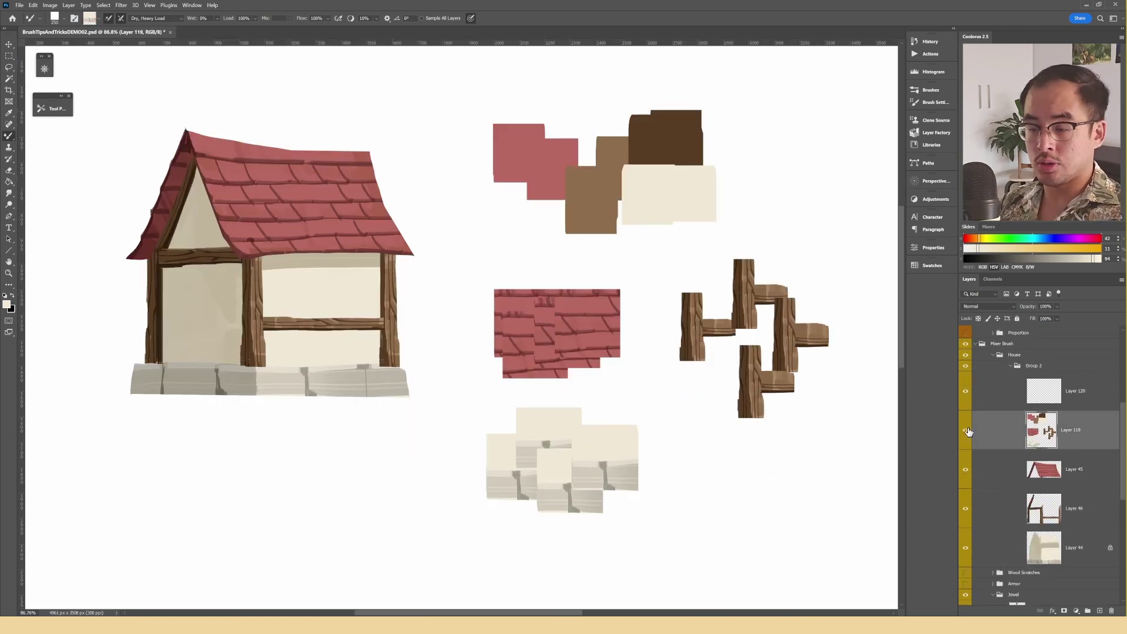
{"action": "scroll", "coordinate": [587, 353], "scroll_direction": "down", "scroll_amount": 2}
{"action": "left_click_drag", "start_coordinate": [487, 511], "coordinate": [587, 555]}
{"action": "left_click_drag", "start_coordinate": [614, 493], "coordinate": [673, 534]}
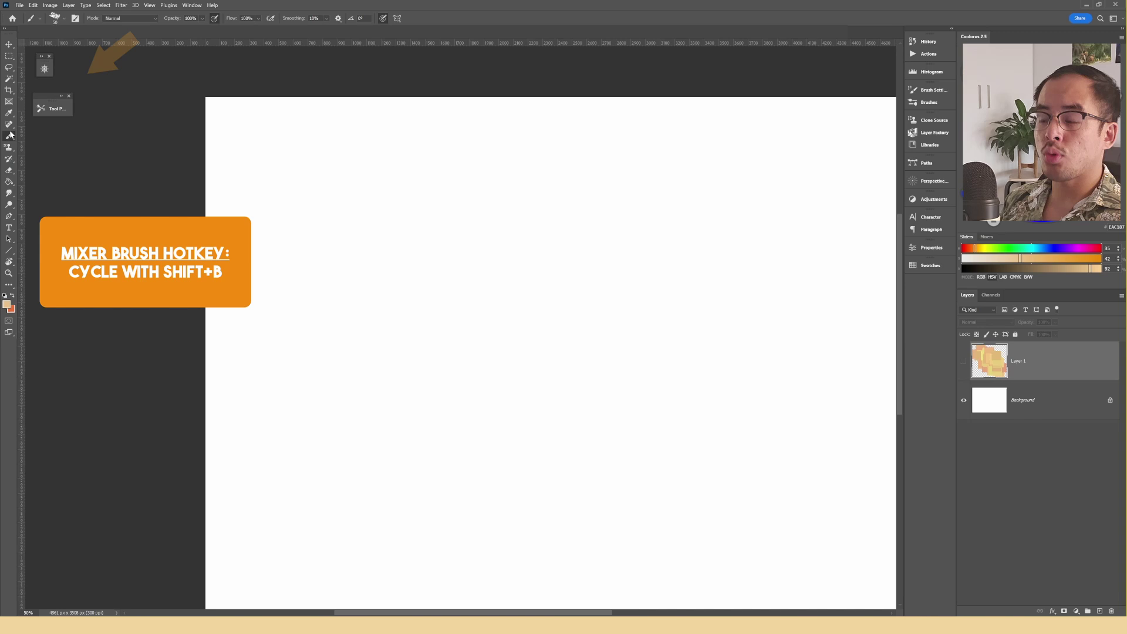
Step: Activate the Mixer Brush Tool and open its list of blending brush combinations
{"action": "right_click", "coordinate": [10, 135]}
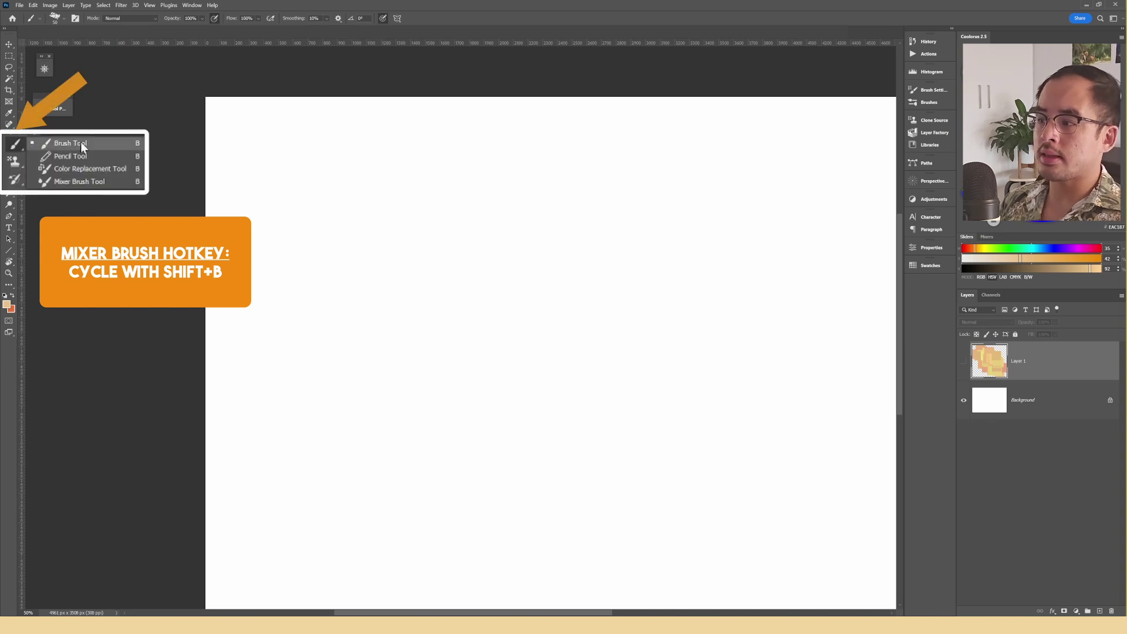
{"action": "left_click", "coordinate": [87, 183]}
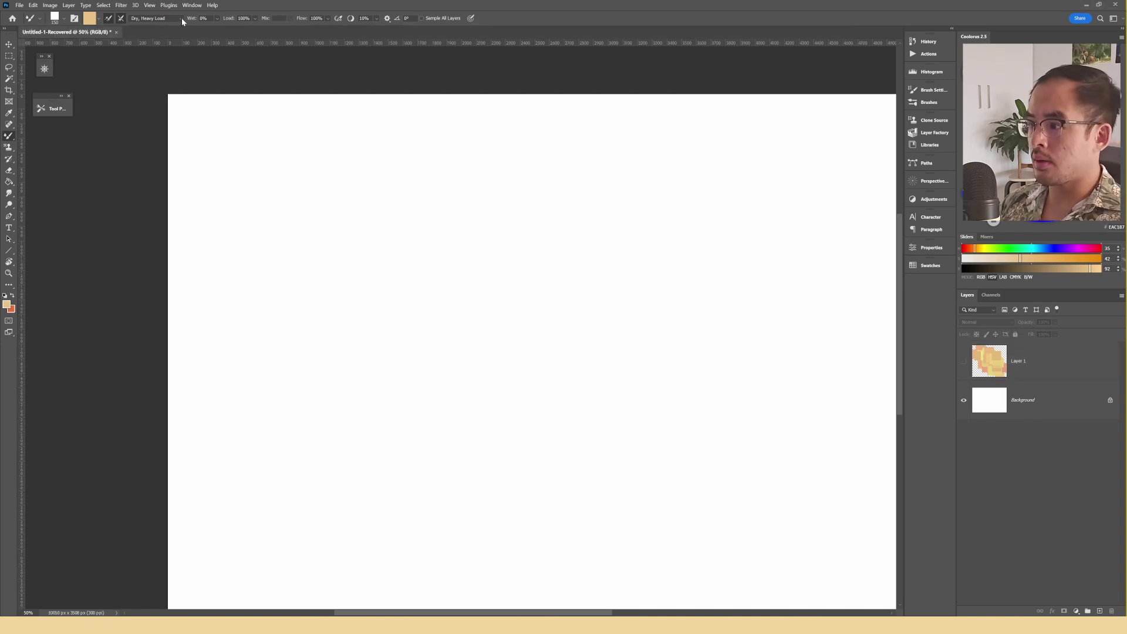
{"action": "left_click", "coordinate": [182, 18]}
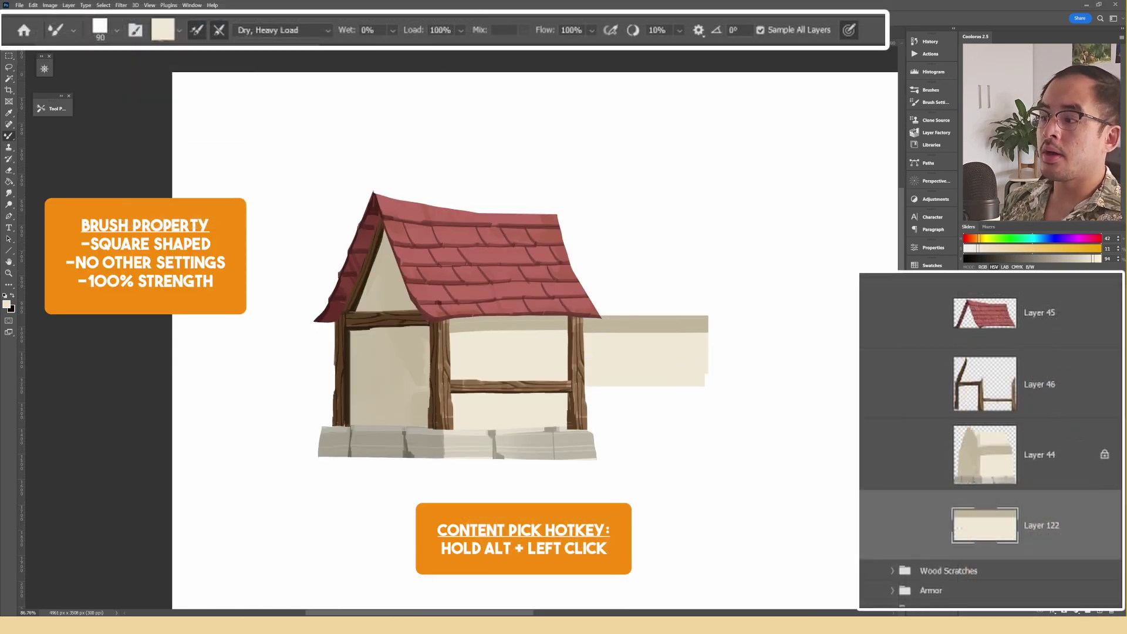
Step: Sample the main roof's tiles with a large Mixer Brush and paint them over the annex wall on Layer 122
{"action": "key", "text": "bracketright"}
{"action": "key", "text": "bracketright"}
{"action": "key", "text": "bracketright"}
{"action": "key", "text": "bracketright"}
{"action": "key", "text": "bracketright"}
{"action": "key", "text": "bracketright"}
{"action": "key", "text": "bracketright"}
{"action": "key", "text": "bracketright"}
{"action": "left_click", "coordinate": [490, 270], "text": "alt"}
{"action": "key", "text": "bracketleft"}
{"action": "key", "text": "bracketleft"}
{"action": "mouse_move", "coordinate": [590, 283]}
{"action": "left_mouse_down"}
{"action": "mouse_move", "coordinate": [684, 282]}
{"action": "mouse_move", "coordinate": [657, 282]}
{"action": "left_mouse_up"}
Step: Undo the last roof-tile strokes on the annex and return to the Mixer Brush
{"action": "key", "text": "ctrl+z"}
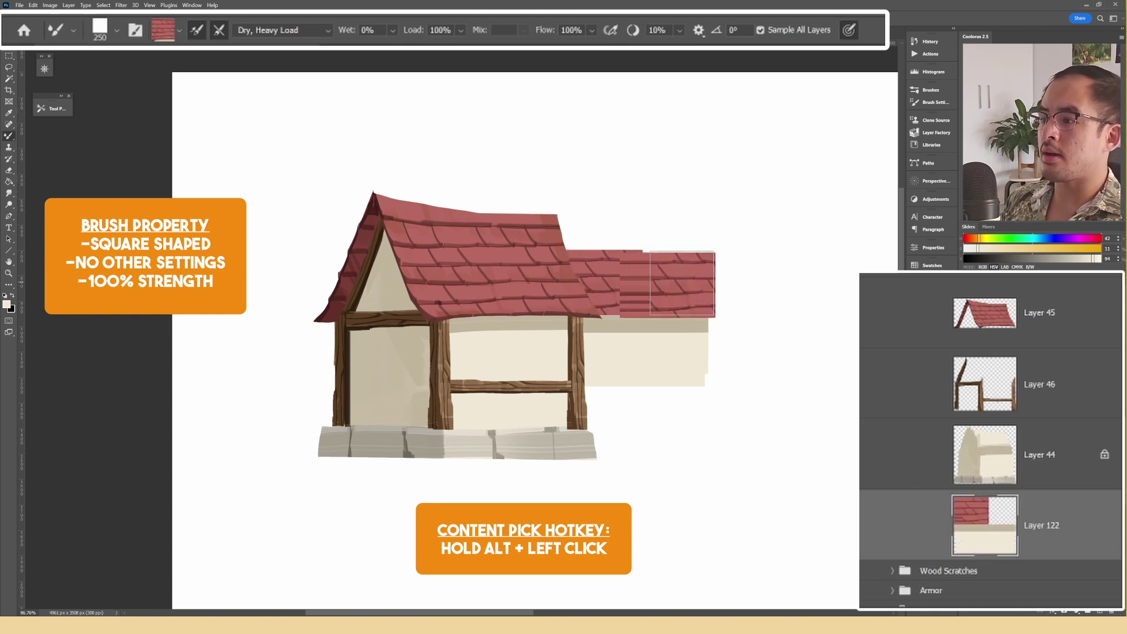
{"action": "key", "text": "ctrl+z"}
{"action": "key", "text": "ctrl+z"}
{"action": "key", "text": "ctrl+z"}
{"action": "key", "text": "r"}
{"action": "key", "text": "b"}
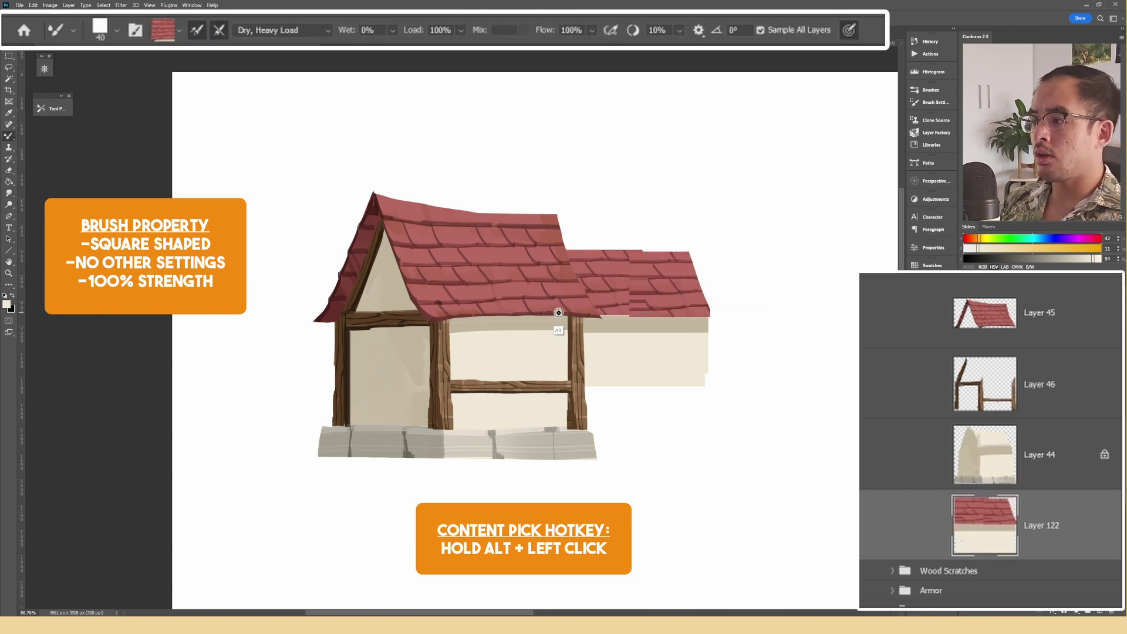
Step: Shrink the Mixer Brush and paint a thin eave along the annex roof's lower edge
{"action": "key", "text": "bracketleft"}
{"action": "key", "text": "bracketleft"}
{"action": "key", "text": "bracketleft"}
{"action": "key", "text": "bracketleft"}
{"action": "left_click_drag", "start_coordinate": [581, 316], "coordinate": [713, 316]}
Step: Sample the house's horizontal beam and paint a timber beam along the annex wall's lower edge with an enlarged brush
{"action": "left_click", "coordinate": [551, 385], "text": "alt"}
{"action": "key", "text": "bracketright"}
{"action": "key", "text": "bracketright"}
{"action": "key", "text": "bracketright"}
{"action": "key", "text": "bracketright"}
{"action": "key", "text": "bracketright"}
{"action": "key", "text": "bracketright"}
{"action": "left_click_drag", "start_coordinate": [582, 386], "coordinate": [704, 386]}
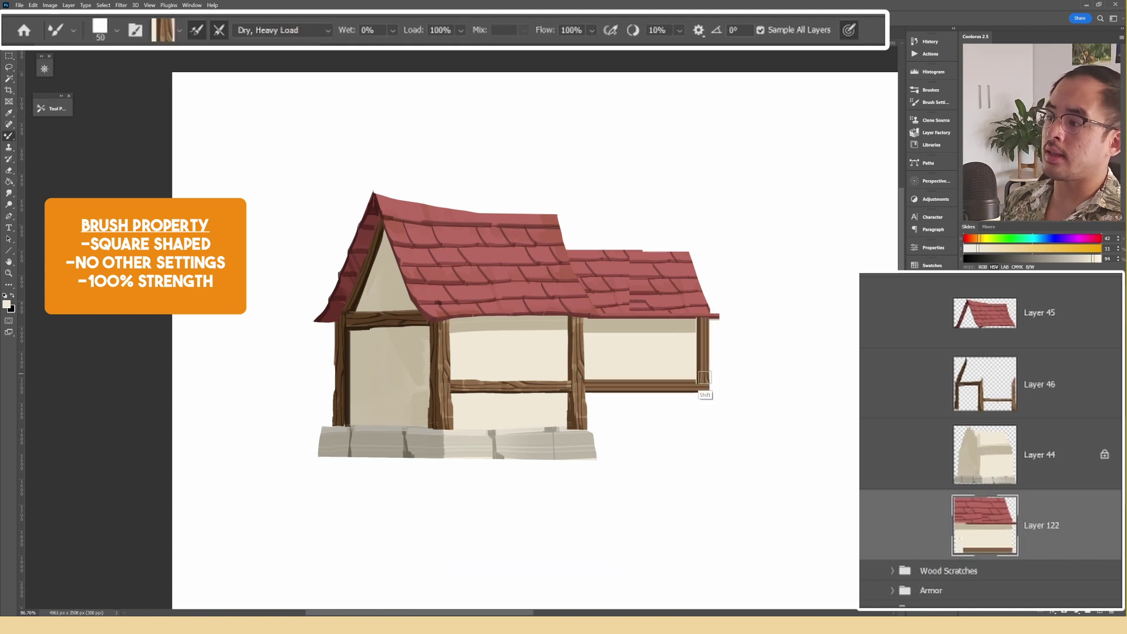
Step: Paint vertical timber support posts beneath the annex beam with the Mixer Brush
{"action": "left_click_drag", "start_coordinate": [571, 312], "coordinate": [597, 325]}
{"action": "key", "text": "bracketright"}
{"action": "mouse_move", "coordinate": [635, 404]}
{"action": "left_mouse_down"}
{"action": "mouse_move", "coordinate": [635, 468]}
{"action": "mouse_move", "coordinate": [666, 468]}
{"action": "left_mouse_up"}
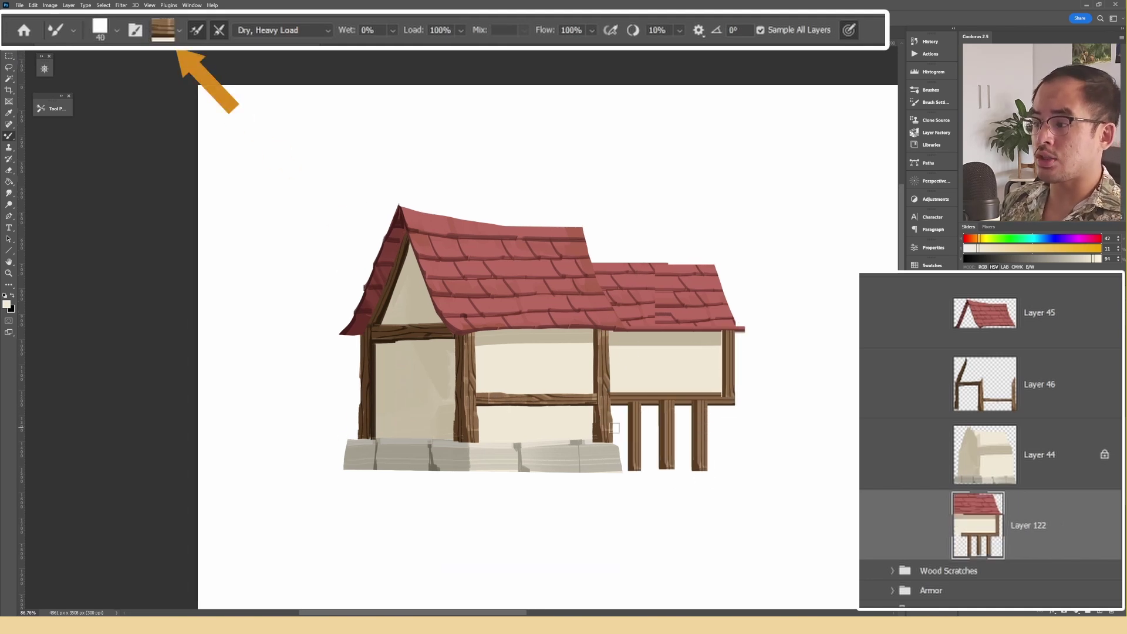
{"action": "left_click_drag", "start_coordinate": [748, 289], "coordinate": [747, 302]}
Step: Add a new layer above Layer 44, sample the timber post, and paint a row of vertical planks under the house's beam
{"action": "left_click", "coordinate": [1034, 415]}
{"action": "left_click", "coordinate": [1034, 434]}
{"action": "key", "text": "ctrl+shift+alt+n"}
{"action": "key", "text": "bracketright"}
{"action": "left_click", "coordinate": [470, 441], "text": "alt"}
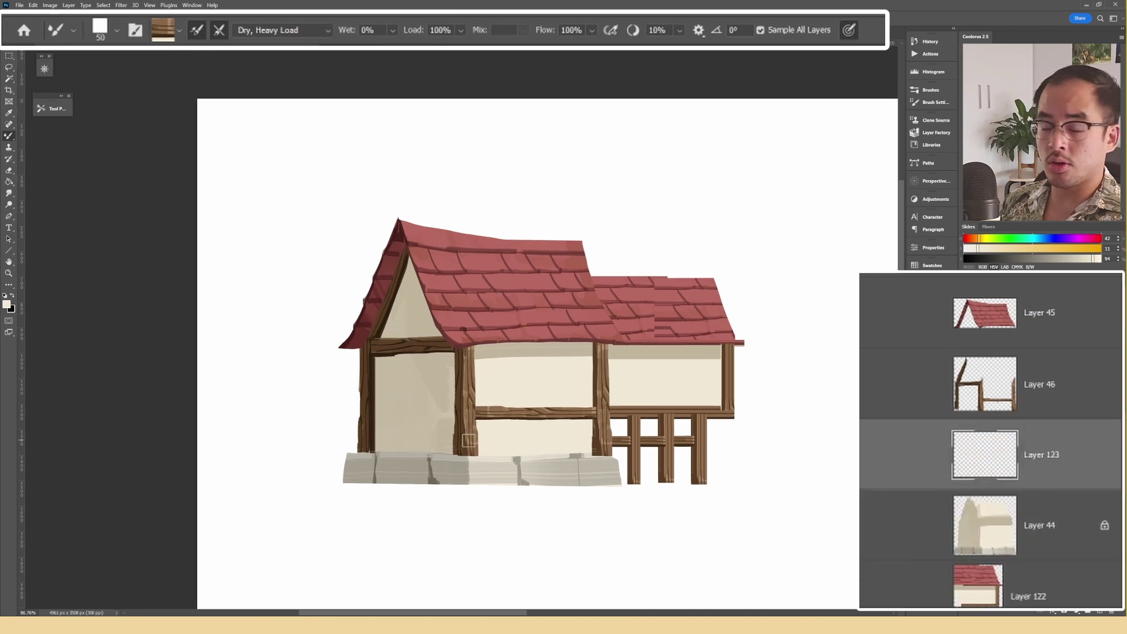
{"action": "left_click_drag", "start_coordinate": [485, 422], "coordinate": [485, 455]}
{"action": "mouse_move", "coordinate": [497, 421]}
{"action": "left_mouse_down"}
{"action": "mouse_move", "coordinate": [498, 452]}
{"action": "mouse_move", "coordinate": [512, 453]}
{"action": "left_mouse_up"}
{"action": "left_click_drag", "start_coordinate": [532, 422], "coordinate": [531, 454]}
{"action": "left_click_drag", "start_coordinate": [550, 422], "coordinate": [550, 453]}
{"action": "mouse_move", "coordinate": [568, 421]}
{"action": "left_mouse_down"}
{"action": "mouse_move", "coordinate": [568, 456]}
{"action": "mouse_move", "coordinate": [586, 453]}
{"action": "left_mouse_up"}
Step: Sample the horizontal beam and paint a window lintel on the house's long wall with a 45 px Mixer Brush
{"action": "left_click", "coordinate": [496, 414], "text": "alt"}
{"action": "key", "text": "bracketleft"}
{"action": "left_click_drag", "start_coordinate": [511, 352], "coordinate": [558, 352]}
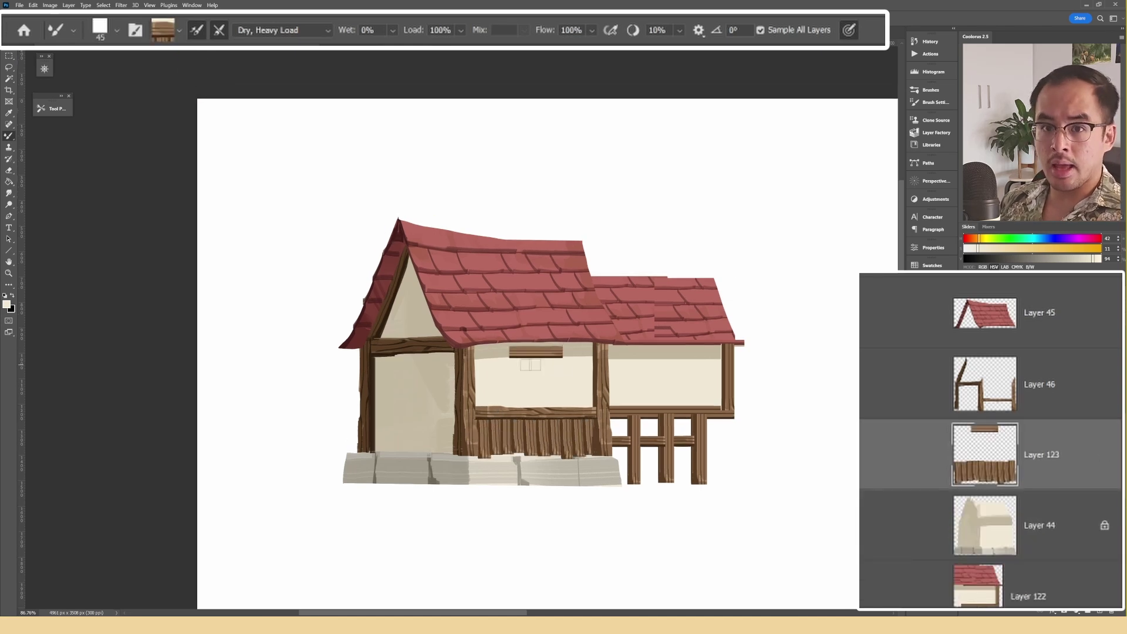
Step: Switch to the regular Brush and paint two dark window openings on the annex wall
{"action": "key", "text": "shift+b"}
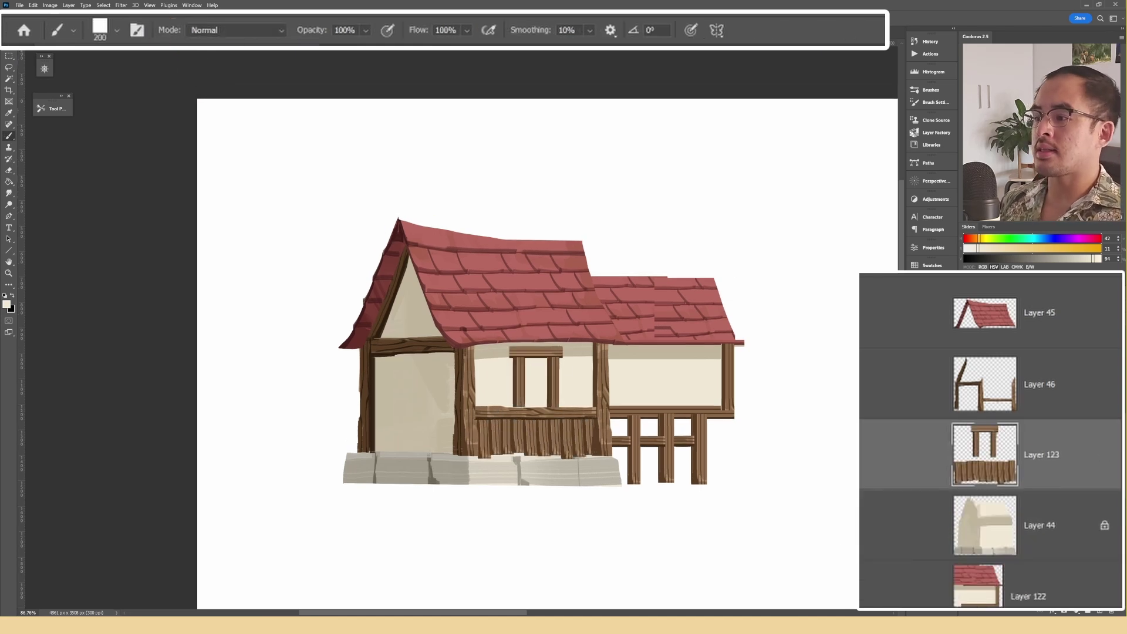
{"action": "left_click_drag", "start_coordinate": [640, 362], "coordinate": [640, 381]}
{"action": "left_click_drag", "start_coordinate": [691, 361], "coordinate": [690, 380]}
Step: Return to a smaller Mixer Brush, sample the beam, and paint timber lintels over the two annex windows
{"action": "key", "text": "shift+b"}
{"action": "key", "text": "bracketleft"}
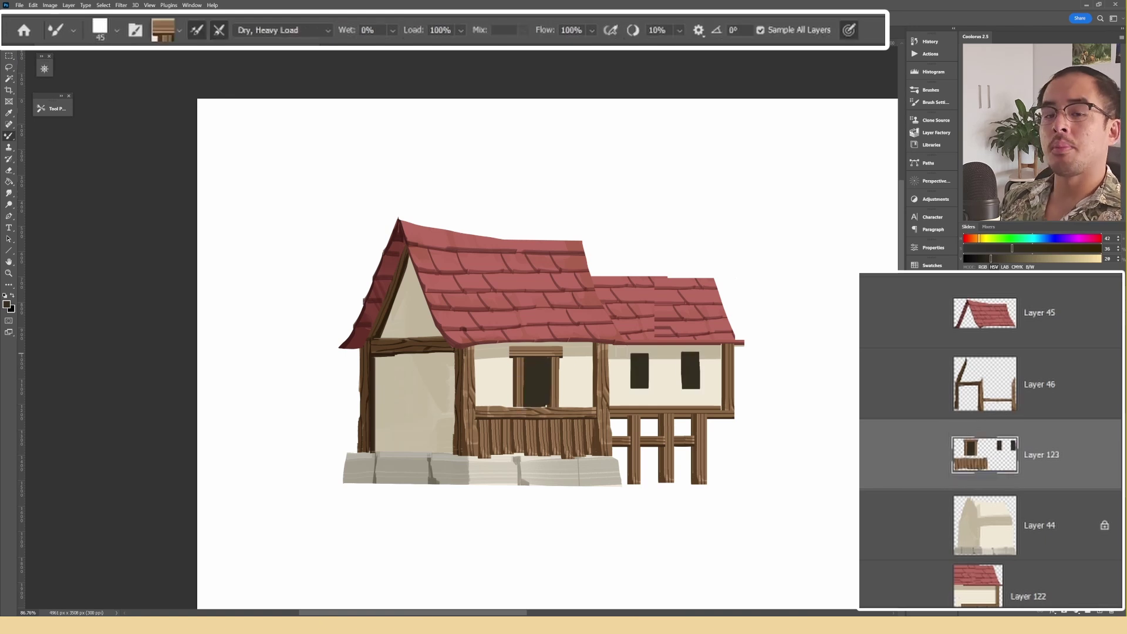
{"action": "left_click", "coordinate": [518, 416], "text": "alt"}
{"action": "key", "text": "bracketleft"}
{"action": "key", "text": "bracketleft"}
{"action": "left_click_drag", "start_coordinate": [629, 351], "coordinate": [646, 352]}
{"action": "left_click_drag", "start_coordinate": [682, 351], "coordinate": [702, 351]}
Step: Paint railing planks below the annex windows and a timber sill under the main wall's window
{"action": "mouse_move", "coordinate": [612, 388]}
{"action": "left_mouse_down"}
{"action": "mouse_move", "coordinate": [717, 388]}
{"action": "mouse_move", "coordinate": [614, 405]}
{"action": "left_mouse_up"}
{"action": "left_click_drag", "start_coordinate": [624, 392], "coordinate": [624, 406]}
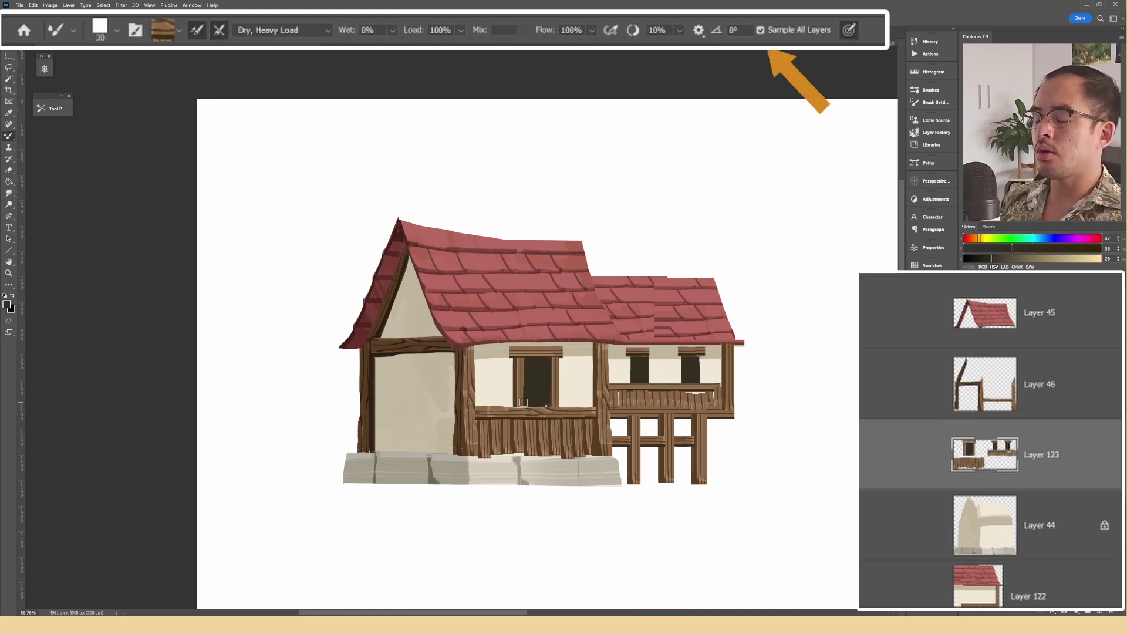
{"action": "left_click_drag", "start_coordinate": [536, 402], "coordinate": [549, 403]}
Step: Sample the front corner post and paint two diagonal braces on the front wall and a vertical post in the gable
{"action": "left_click_drag", "start_coordinate": [445, 371], "coordinate": [482, 389]}
{"action": "left_click", "coordinate": [404, 401], "text": "alt"}
{"action": "key", "text": "bracketright"}
{"action": "left_click_drag", "start_coordinate": [414, 411], "coordinate": [439, 374]}
{"action": "left_click_drag", "start_coordinate": [487, 410], "coordinate": [466, 372]}
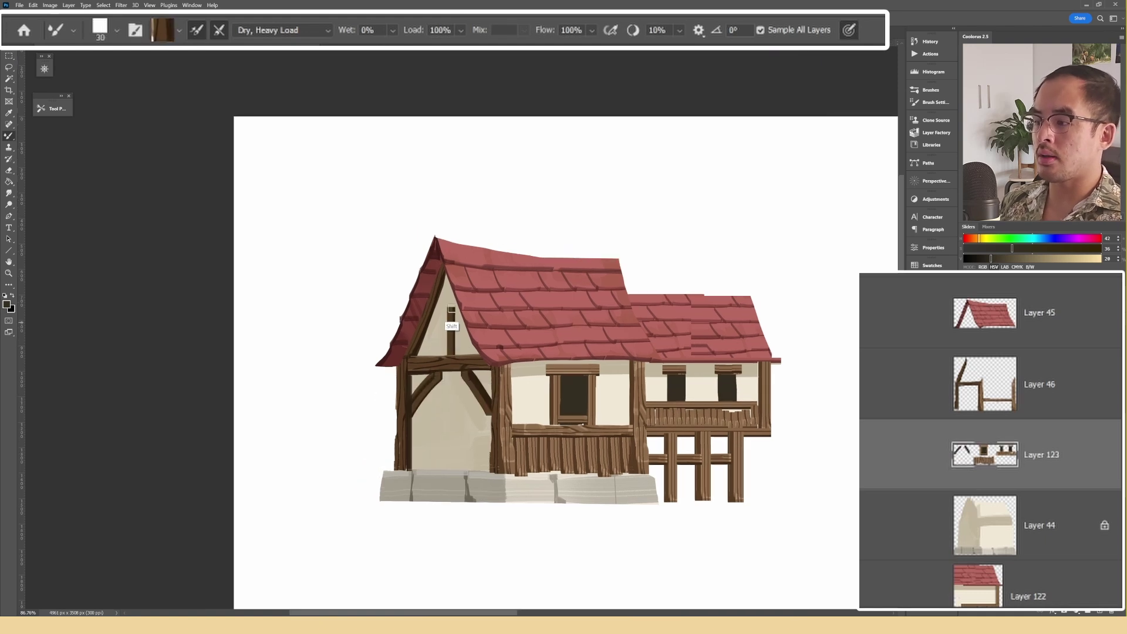
{"action": "left_click_drag", "start_coordinate": [451, 299], "coordinate": [451, 279]}
{"action": "left_click_drag", "start_coordinate": [448, 373], "coordinate": [448, 289]}
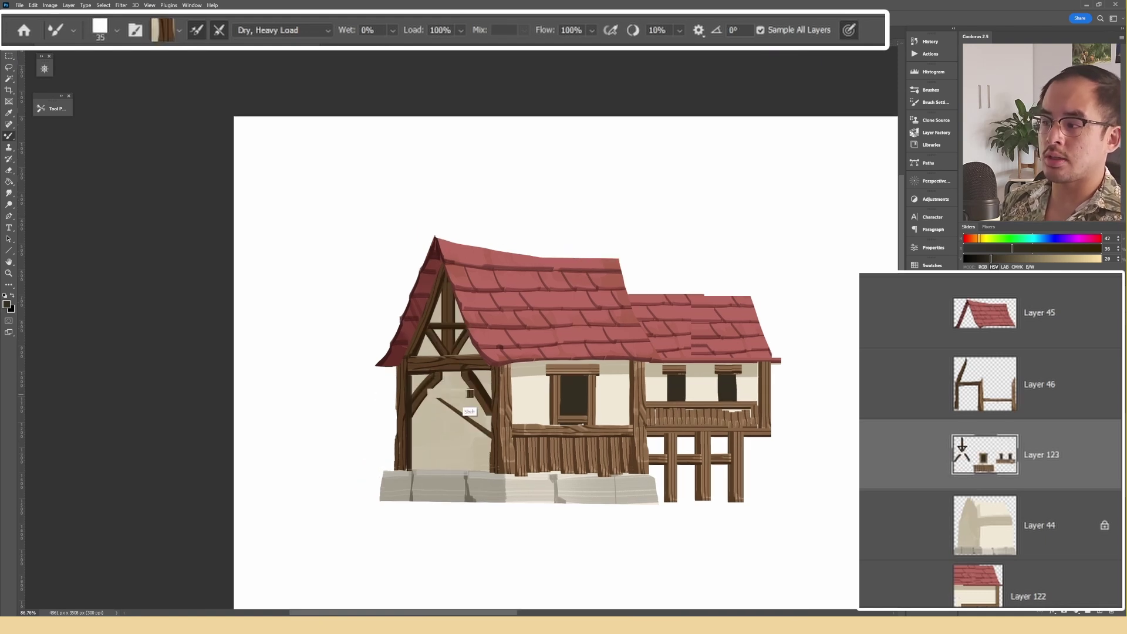
Step: Enlarge the brush and paint a vertical doorway in the middle of the front wall
{"action": "key", "text": "bracketright"}
{"action": "key", "text": "bracketright"}
{"action": "key", "text": "bracketright"}
{"action": "key", "text": "bracketright"}
{"action": "key", "text": "bracketright"}
{"action": "key", "text": "bracketright"}
{"action": "left_click_drag", "start_coordinate": [450, 407], "coordinate": [451, 462]}
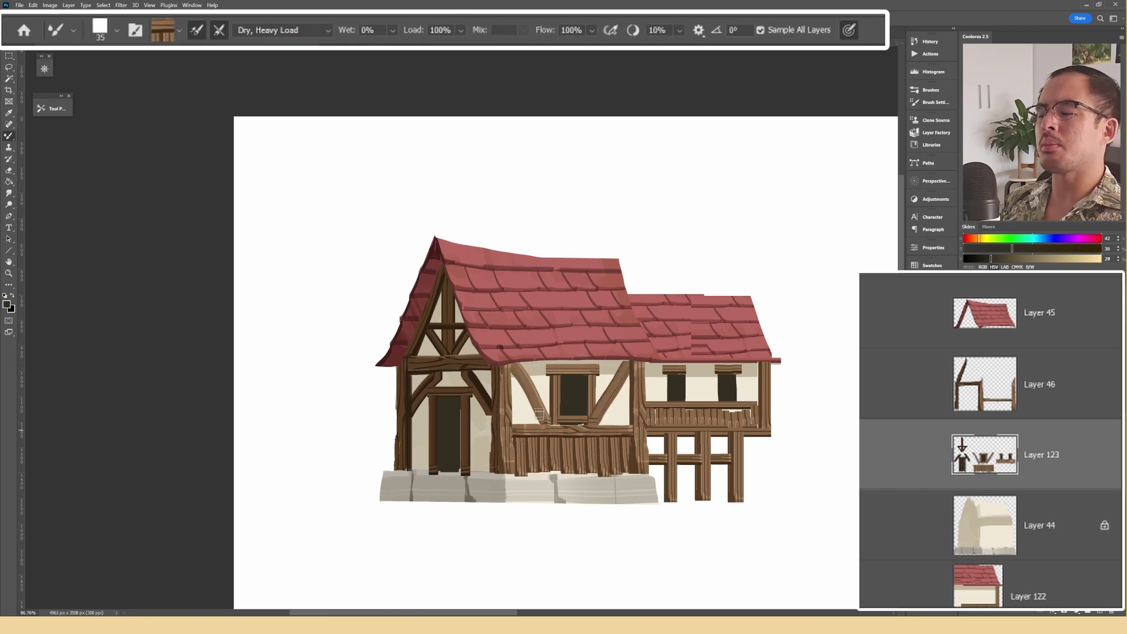
{"action": "key", "text": "r"}
{"action": "key", "text": "bracketright"}
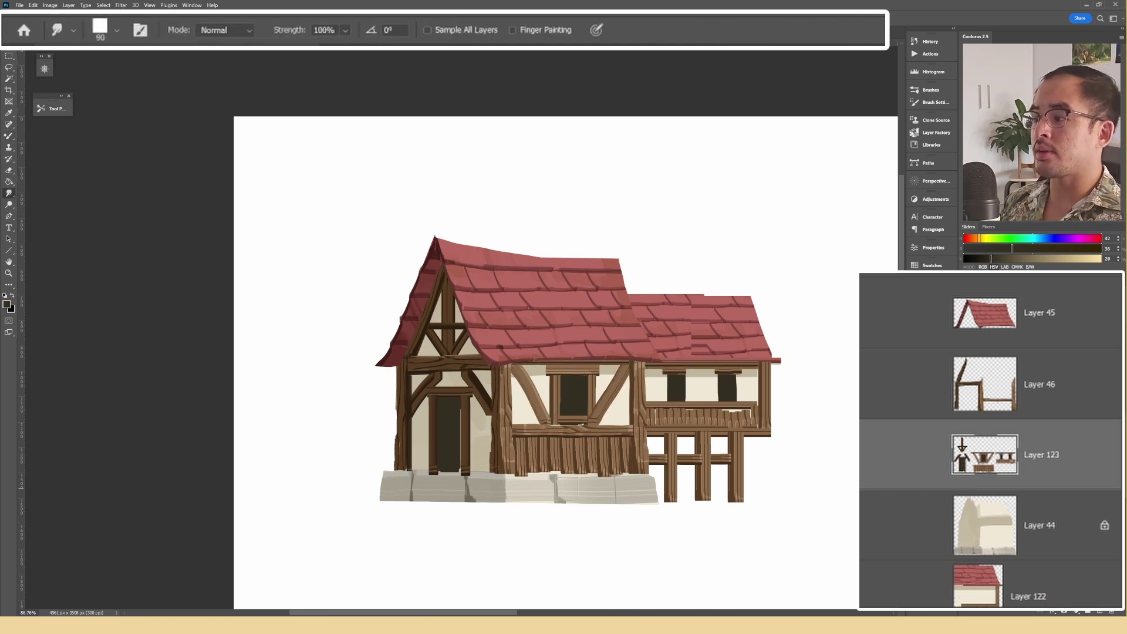
{"action": "left_click_drag", "start_coordinate": [569, 477], "coordinate": [569, 496]}
{"action": "key", "text": "ctrl+z"}
Step: Try to paint a stone footing under the first annex post with a larger Mixer Brush
{"action": "key", "text": "b"}
{"action": "key", "text": "bracketright"}
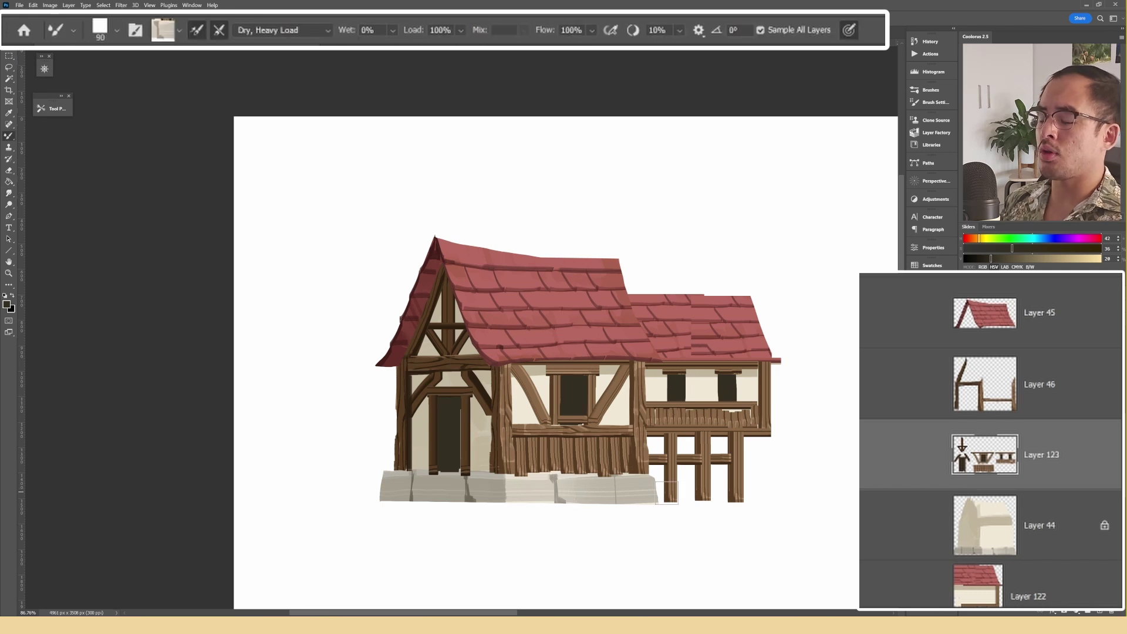
{"action": "key", "text": "bracketright"}
{"action": "left_click_drag", "start_coordinate": [665, 493], "coordinate": [673, 492]}
{"action": "key", "text": "ctrl+z"}
{"action": "key", "text": "bracketleft"}
{"action": "key", "text": "ctrl+z"}
Step: Resample the stone base with Sample All Layers off and paint stone footings under the three annex posts on Layer 122
{"action": "left_click", "coordinate": [579, 487], "text": "ctrl"}
{"action": "left_click", "coordinate": [760, 30]}
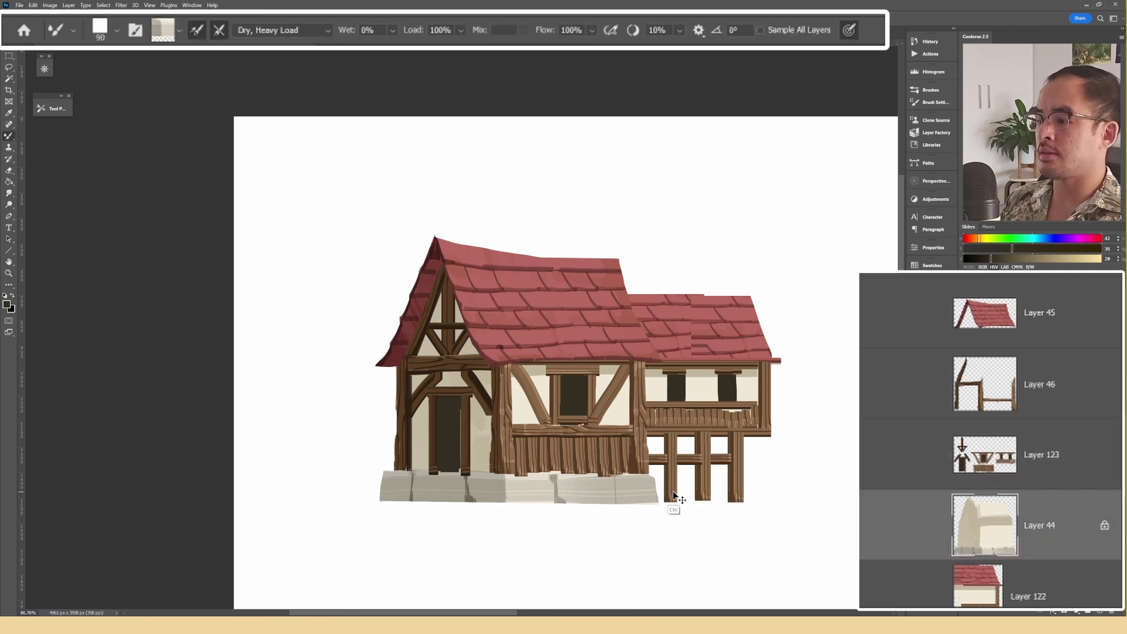
{"action": "left_click", "coordinate": [674, 492], "text": "ctrl"}
{"action": "key", "text": "bracketleft"}
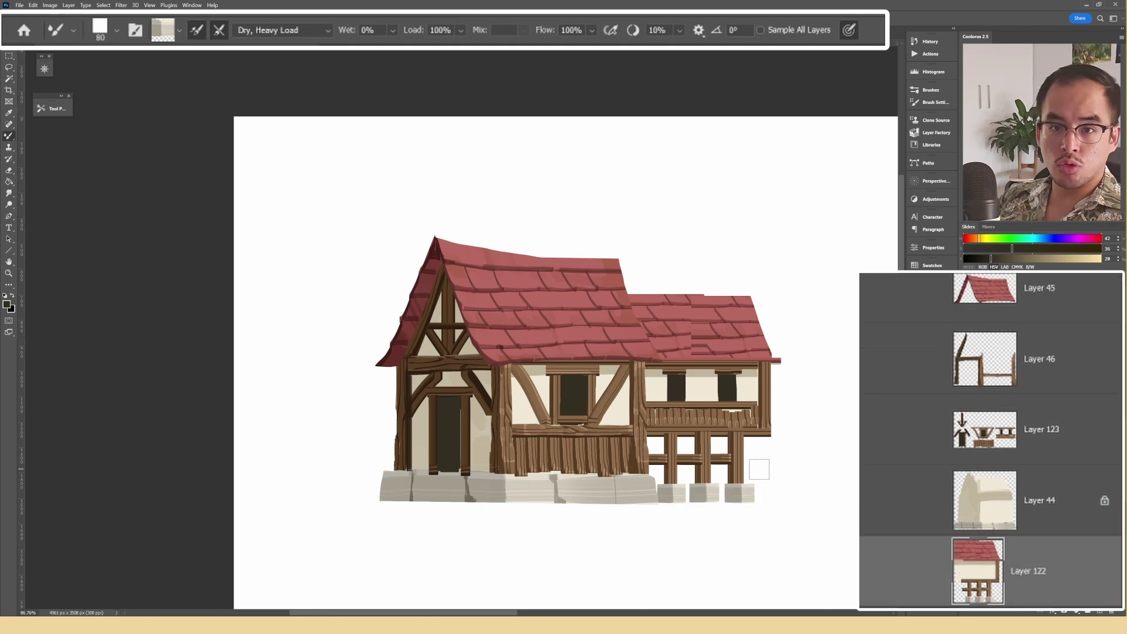
Step: Try to paint stone blocks above the annex roof
{"action": "mouse_move", "coordinate": [648, 281]}
{"action": "left_mouse_down"}
{"action": "mouse_move", "coordinate": [649, 314]}
{"action": "mouse_move", "coordinate": [727, 328]}
{"action": "mouse_move", "coordinate": [726, 306]}
{"action": "left_mouse_up"}
{"action": "key", "text": "bracketright"}
{"action": "key", "text": "ctrl+z"}
{"action": "left_click_drag", "start_coordinate": [704, 289], "coordinate": [730, 286]}
{"action": "key", "text": "ctrl+z"}
{"action": "key", "text": "ctrl+z"}
{"action": "key", "text": "ctrl+z"}
{"action": "key", "text": "ctrl+z"}
Step: Stack short stone strokes into a chimney rising above the annex roof
{"action": "left_click_drag", "start_coordinate": [710, 326], "coordinate": [728, 325]}
{"action": "mouse_move", "coordinate": [709, 307]}
{"action": "left_mouse_down"}
{"action": "mouse_move", "coordinate": [728, 307]}
{"action": "mouse_move", "coordinate": [729, 288]}
{"action": "left_mouse_up"}
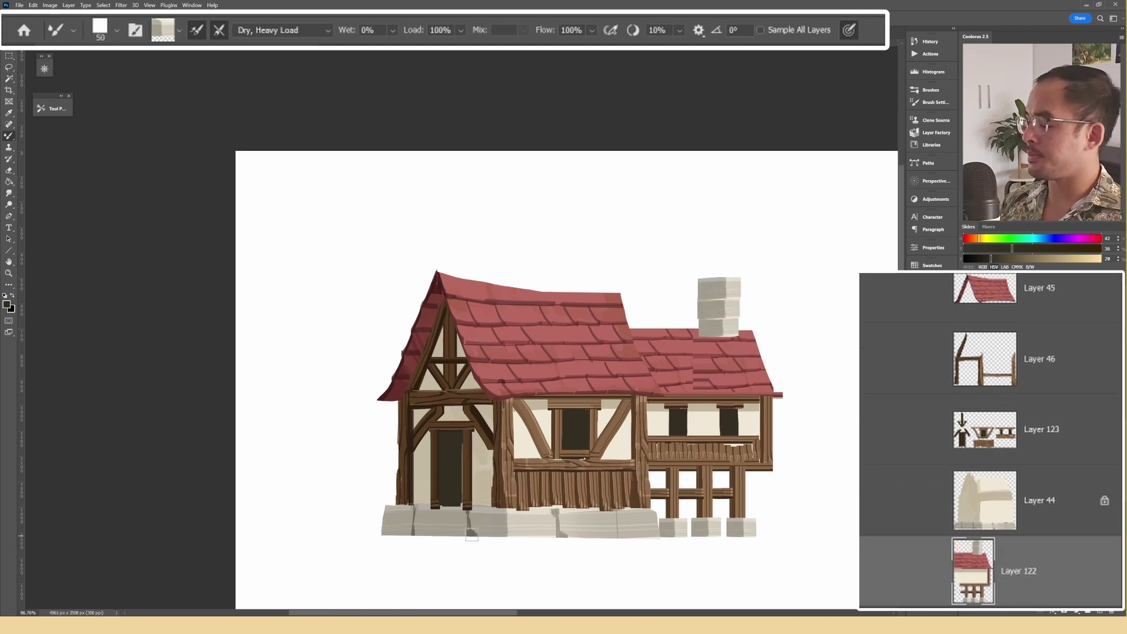
{"action": "key", "text": "ctrl+minus"}
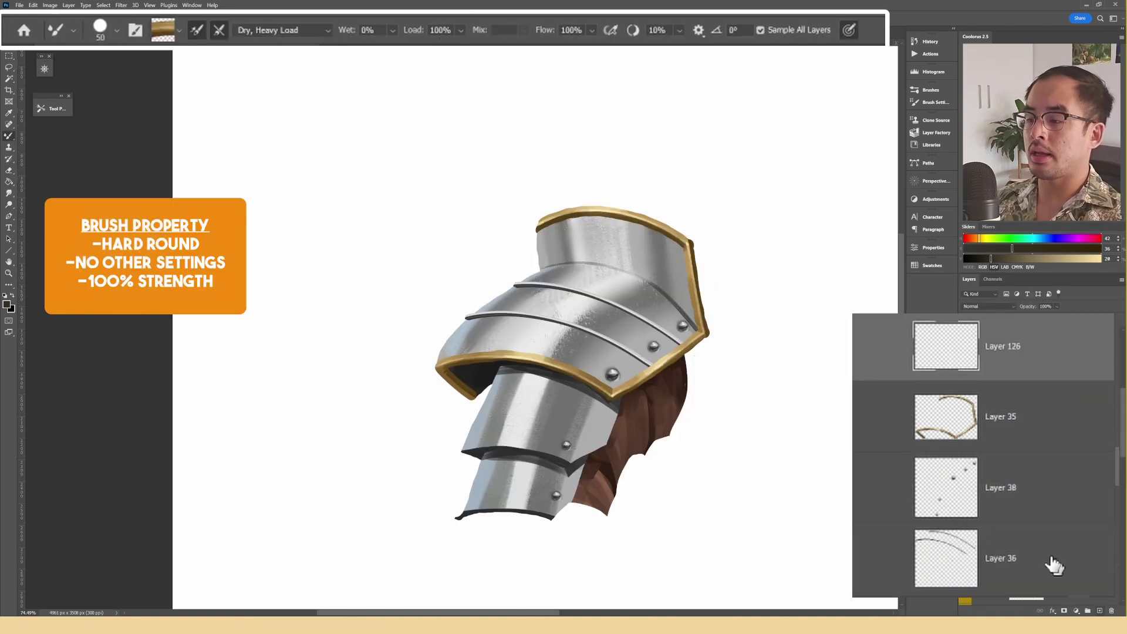
Step: Paint gold trim along the edges of the two lower armour plates on Layer 126 and raised silver ridges across them
{"action": "mouse_move", "coordinate": [460, 448]}
{"action": "left_mouse_down"}
{"action": "mouse_move", "coordinate": [569, 461]}
{"action": "mouse_move", "coordinate": [606, 441]}
{"action": "left_mouse_up"}
{"action": "left_click_drag", "start_coordinate": [606, 441], "coordinate": [623, 399]}
{"action": "key", "text": "bracketleft"}
{"action": "left_click_drag", "start_coordinate": [458, 517], "coordinate": [550, 520]}
{"action": "left_click_drag", "start_coordinate": [550, 520], "coordinate": [576, 496]}
{"action": "left_click_drag", "start_coordinate": [576, 496], "coordinate": [586, 461]}
{"action": "left_click_drag", "start_coordinate": [471, 490], "coordinate": [555, 465]}
{"action": "left_click_drag", "start_coordinate": [543, 327], "coordinate": [538, 350]}
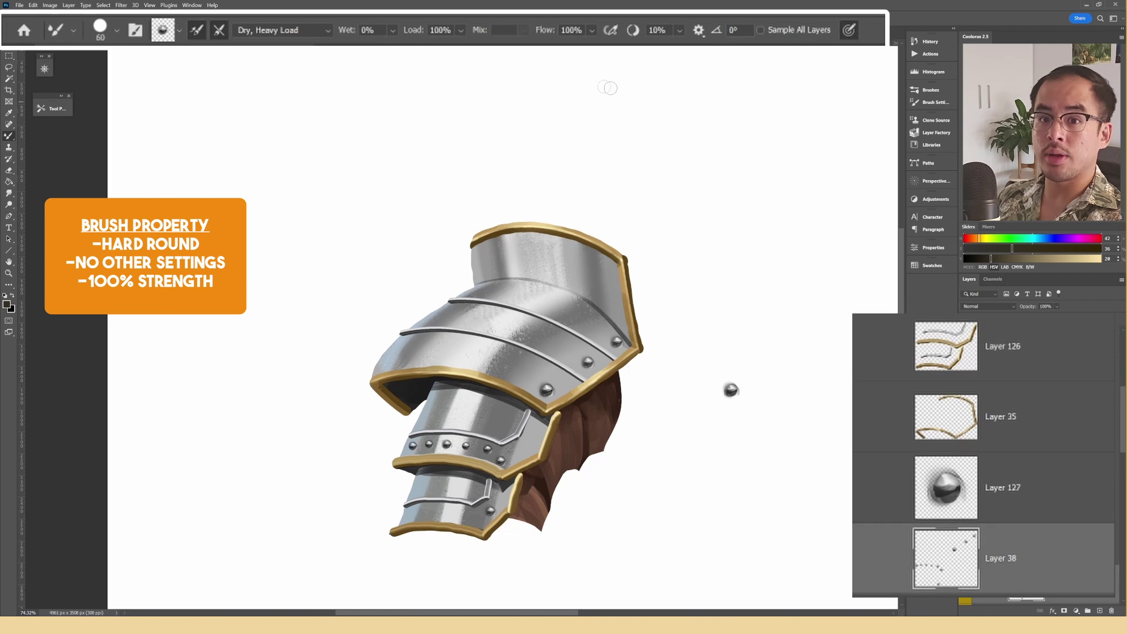
Step: Finish the rivet rows on the lower armour plates and decorate the wide plate's band with gold scrollwork
{"action": "key", "text": "F5"}
{"action": "key", "text": "F5"}
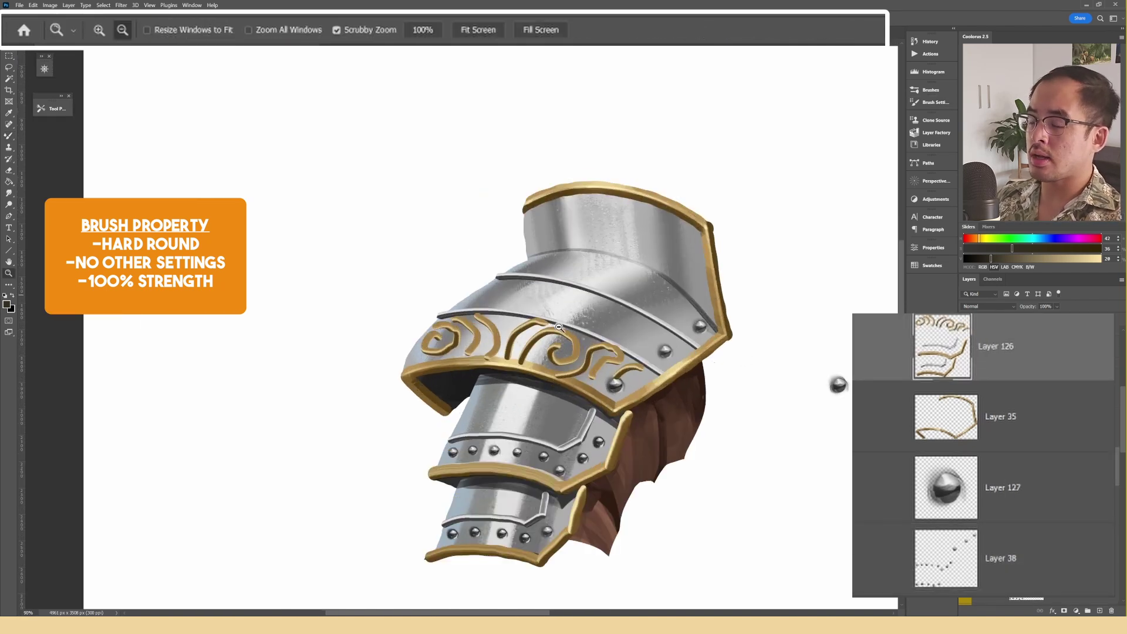
{"action": "key", "text": "e"}
{"action": "key", "text": "z"}
{"action": "left_click_drag", "start_coordinate": [524, 286], "coordinate": [546, 326]}
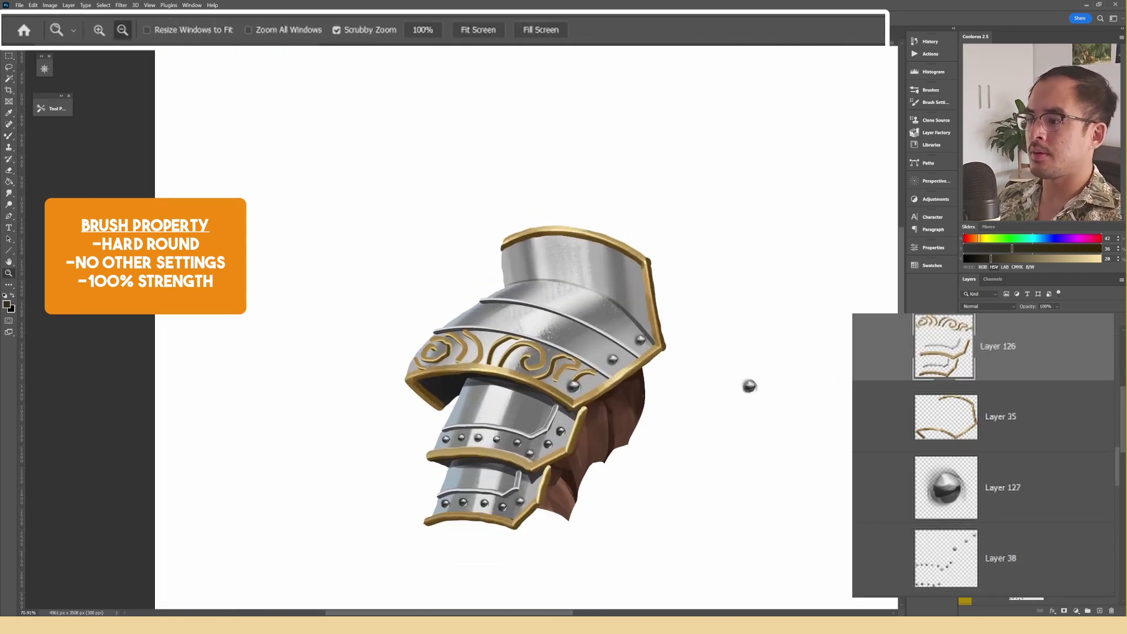
Step: Paint a vertical string of hanging jewels on Layer 87 copy with a 250 px brush at 71% spacing
{"action": "left_click_drag", "start_coordinate": [470, 103], "coordinate": [475, 431]}
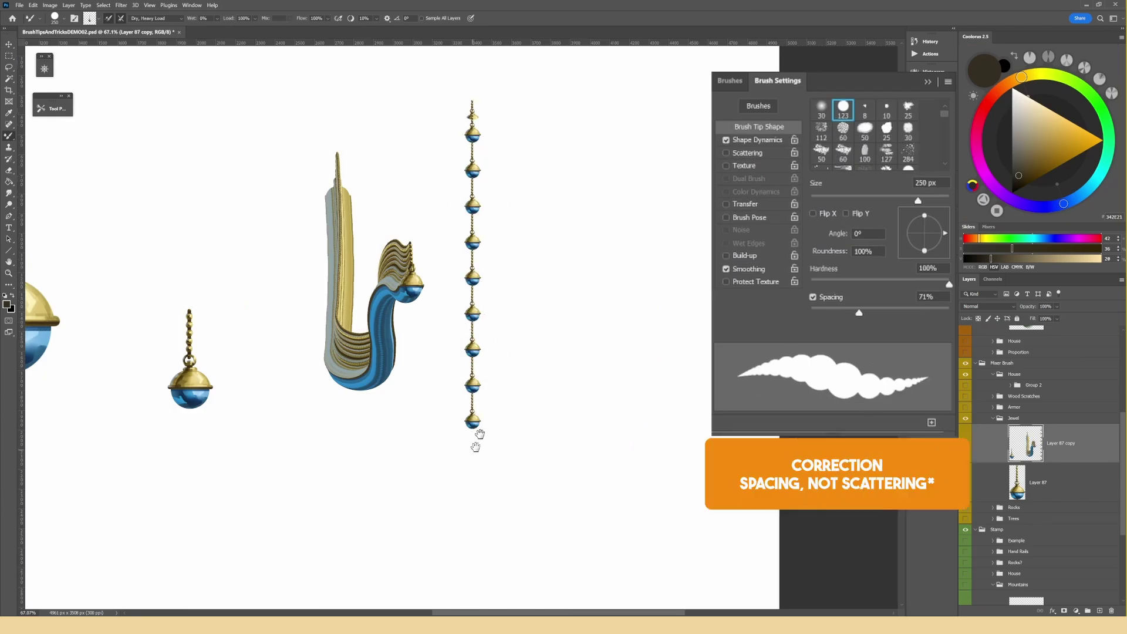
{"action": "left_click_drag", "start_coordinate": [279, 461], "coordinate": [329, 371]}
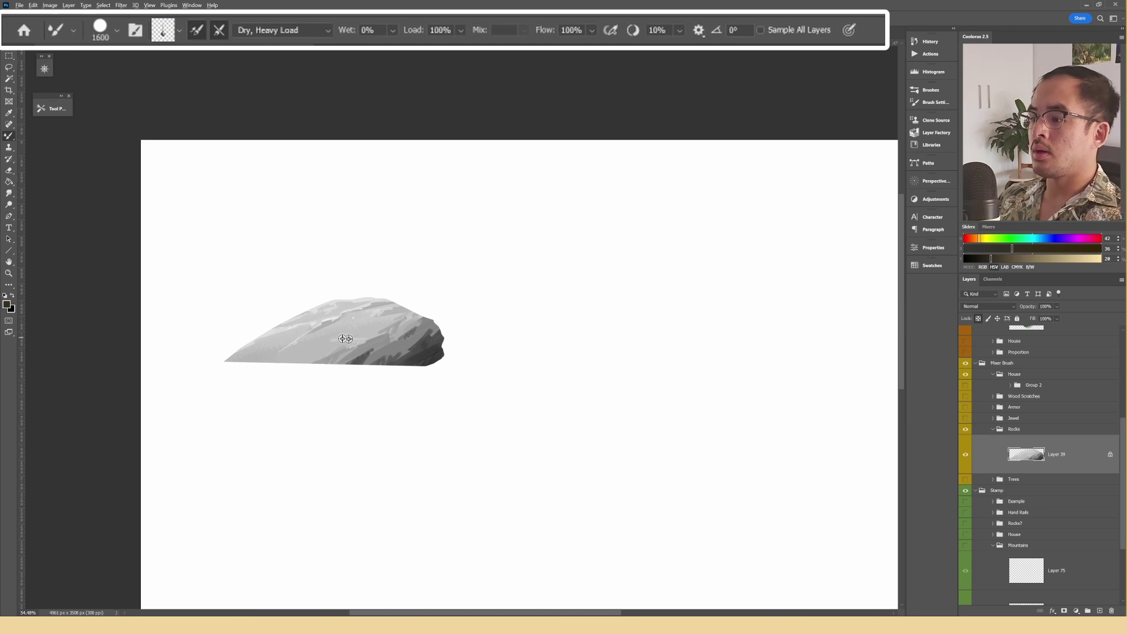
Step: Try to paint a smaller copy of the large rock just below it
{"action": "scroll", "coordinate": [405, 364], "scroll_direction": "down", "scroll_amount": 2}
{"action": "key", "text": "bracketleft"}
{"action": "key", "text": "bracketleft"}
{"action": "left_click_drag", "start_coordinate": [405, 387], "coordinate": [364, 399]}
{"action": "key", "text": "ctrl+z"}
Step: Paint progressively smaller rocks in front of and beside the large rock on Layer 128
{"action": "left_click", "coordinate": [935, 90]}
{"action": "left_click", "coordinate": [934, 90]}
{"action": "left_click", "coordinate": [935, 103]}
{"action": "left_click", "coordinate": [936, 102]}
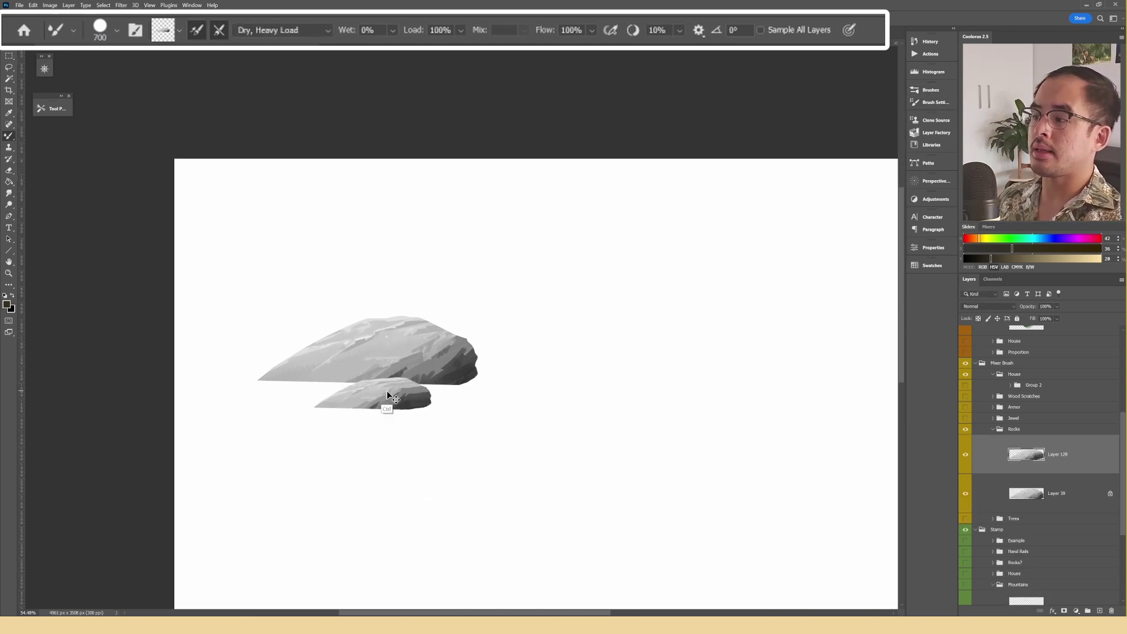
{"action": "left_click_drag", "start_coordinate": [382, 403], "coordinate": [520, 379]}
{"action": "key", "text": "bracketleft"}
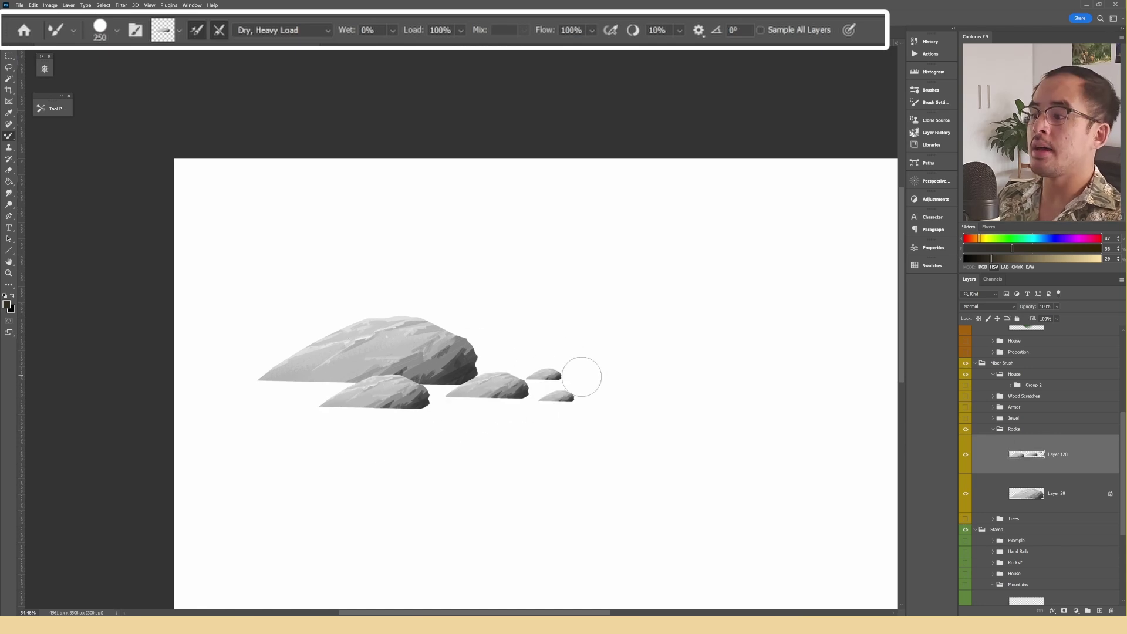
Step: Reduce the brush to 200 and paint tiny flat pebbles around the rocks
{"action": "left_click_drag", "start_coordinate": [470, 418], "coordinate": [542, 444]}
{"action": "key", "text": "bracketleft"}
{"action": "key", "text": "bracketleft"}
{"action": "left_click_drag", "start_coordinate": [509, 431], "coordinate": [547, 433]}
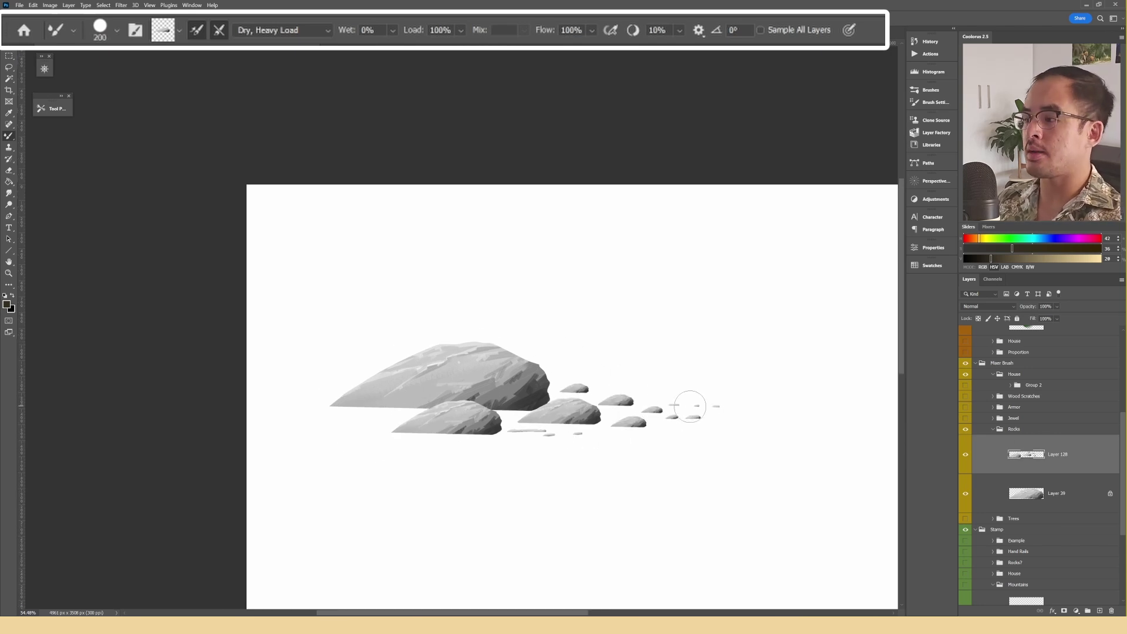
{"action": "key", "text": "z"}
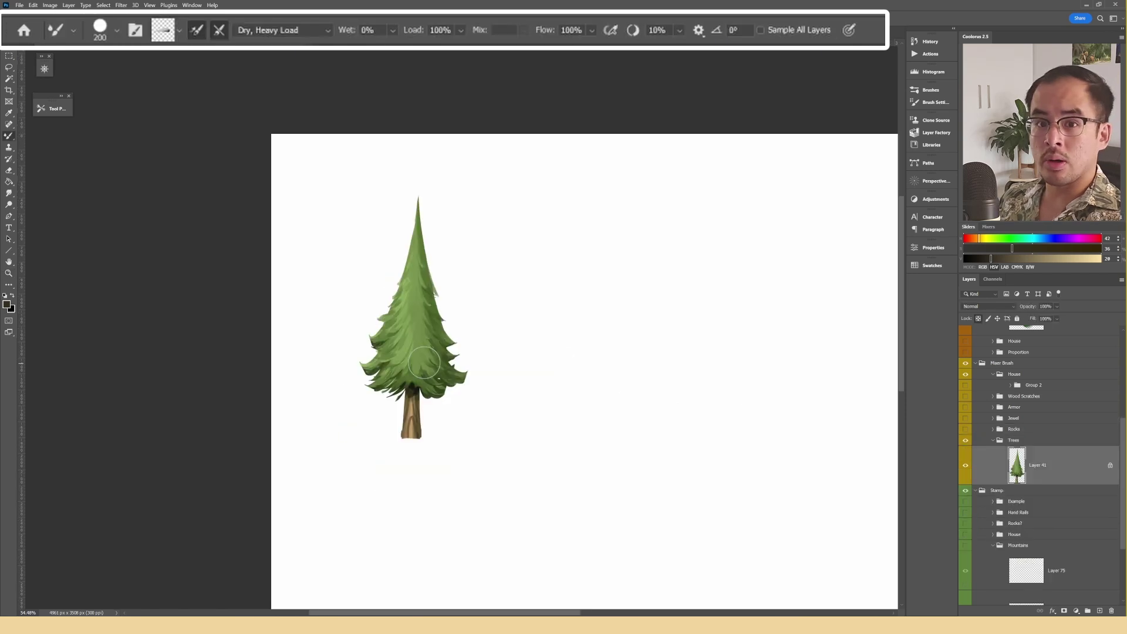
Step: Sample the pine tree with the Mixer Brush and add a new layer above it
{"action": "mouse_move", "coordinate": [425, 305]}
{"action": "left_mouse_down"}
{"action": "mouse_move", "coordinate": [440, 340]}
{"action": "mouse_move", "coordinate": [403, 330]}
{"action": "left_mouse_up"}
{"action": "left_click", "coordinate": [395, 332], "text": "alt"}
{"action": "key", "text": "bracketleft"}
{"action": "left_click_drag", "start_coordinate": [551, 335], "coordinate": [491, 317]}
{"action": "left_click", "coordinate": [1100, 610]}
Step: Turn on Scattering for the brush and raise its spacing to about 38%
{"action": "left_click", "coordinate": [935, 103]}
{"action": "left_click", "coordinate": [726, 153]}
{"action": "left_click_drag", "start_coordinate": [811, 313], "coordinate": [850, 314]}
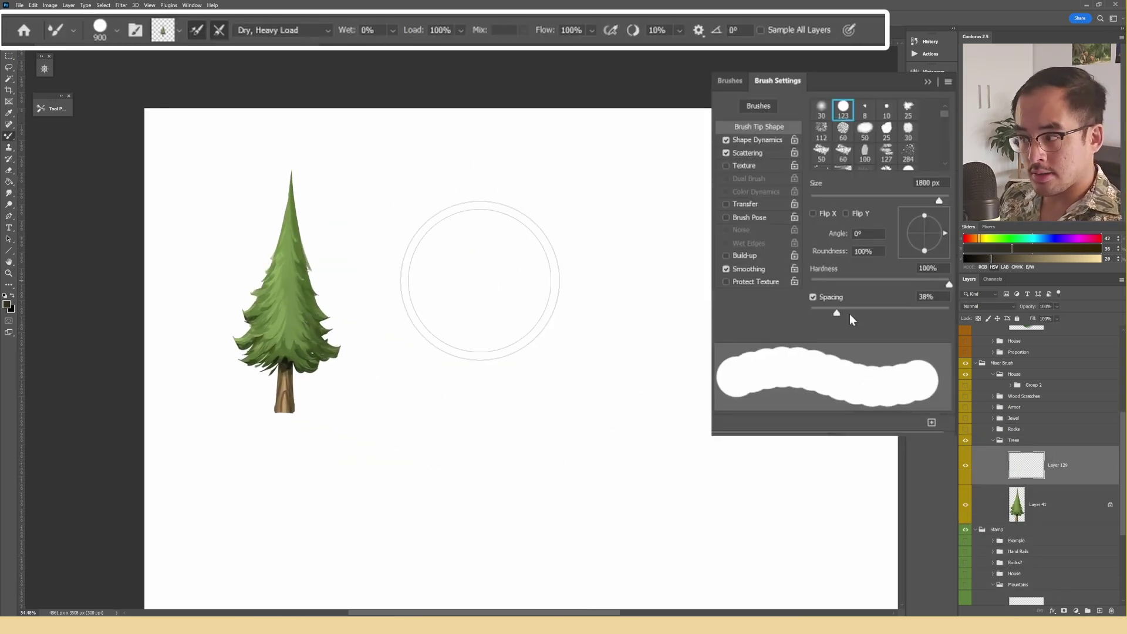
Step: Try to paint a row of scattered trees beside the original and a row of much smaller trees below it
{"action": "mouse_move", "coordinate": [472, 283]}
{"action": "left_mouse_down"}
{"action": "mouse_move", "coordinate": [540, 273]}
{"action": "mouse_move", "coordinate": [453, 347]}
{"action": "mouse_move", "coordinate": [573, 382]}
{"action": "mouse_move", "coordinate": [708, 317]}
{"action": "left_mouse_up"}
{"action": "key", "text": "bracketleft"}
{"action": "key", "text": "bracketleft"}
{"action": "key", "text": "bracketleft"}
{"action": "key", "text": "bracketleft"}
{"action": "key", "text": "bracketleft"}
{"action": "key", "text": "bracketleft"}
{"action": "key", "text": "bracketleft"}
{"action": "key", "text": "bracketleft"}
{"action": "mouse_move", "coordinate": [516, 441]}
{"action": "left_mouse_down"}
{"action": "mouse_move", "coordinate": [675, 435]}
{"action": "mouse_move", "coordinate": [722, 458]}
{"action": "left_mouse_up"}
{"action": "key", "text": "ctrl+z"}
{"action": "key", "text": "ctrl+z"}
Step: Try to paint a vertical run of larger scattered trees beside the original tree
{"action": "key", "text": "bracketright"}
{"action": "key", "text": "bracketright"}
{"action": "key", "text": "bracketright"}
{"action": "key", "text": "bracketright"}
{"action": "key", "text": "bracketright"}
{"action": "mouse_move", "coordinate": [494, 311]}
{"action": "left_mouse_down"}
{"action": "mouse_move", "coordinate": [609, 287]}
{"action": "mouse_move", "coordinate": [513, 354]}
{"action": "mouse_move", "coordinate": [696, 409]}
{"action": "mouse_move", "coordinate": [516, 470]}
{"action": "left_mouse_up"}
{"action": "key", "text": "ctrl+z"}
{"action": "key", "text": "bracketleft"}
{"action": "key", "text": "bracketleft"}
{"action": "key", "text": "bracketleft"}
{"action": "key", "text": "bracketleft"}
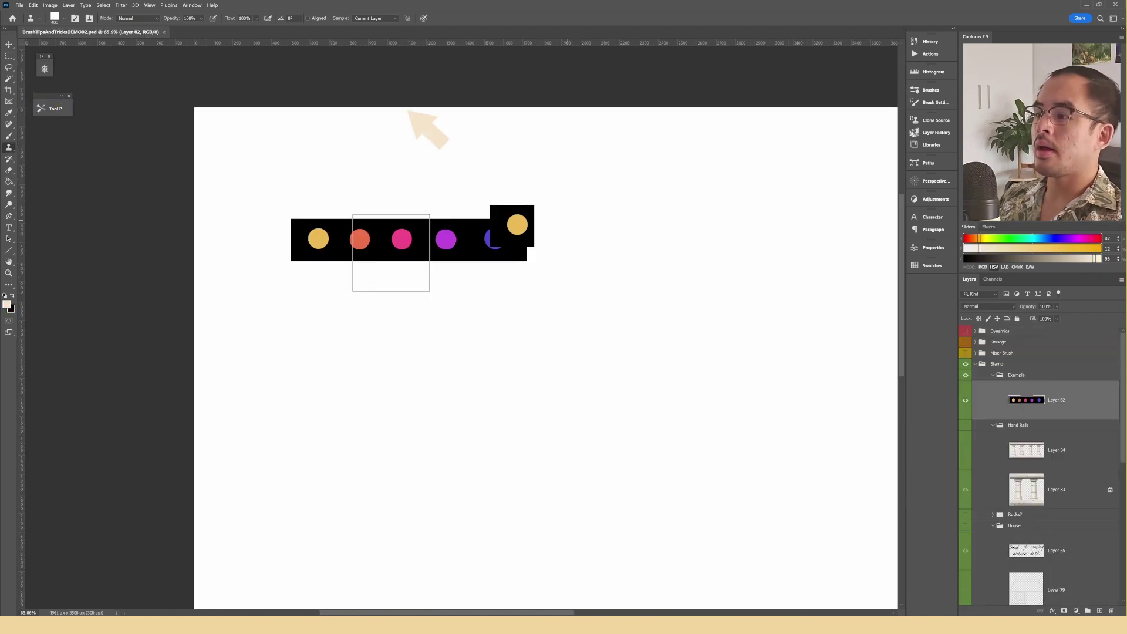
Step: Set the clone source at the dotted strip's lower-left corner and clone the whole strip below it
{"action": "key", "text": "alt"}
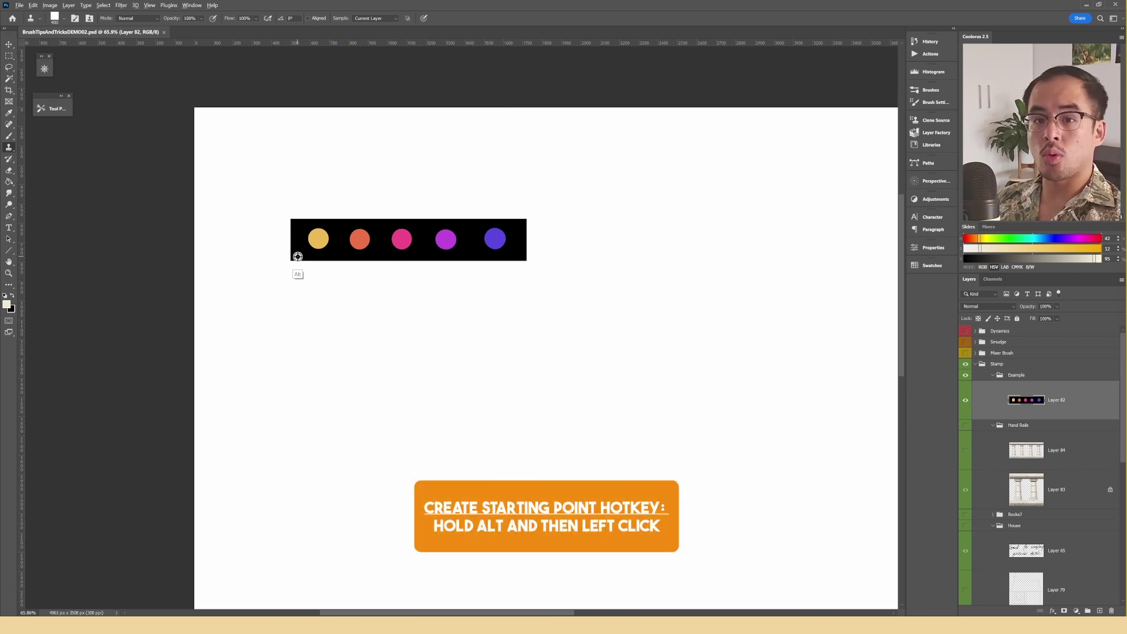
{"action": "left_click", "coordinate": [298, 256], "text": "alt"}
{"action": "left_click_drag", "start_coordinate": [297, 380], "coordinate": [517, 375]}
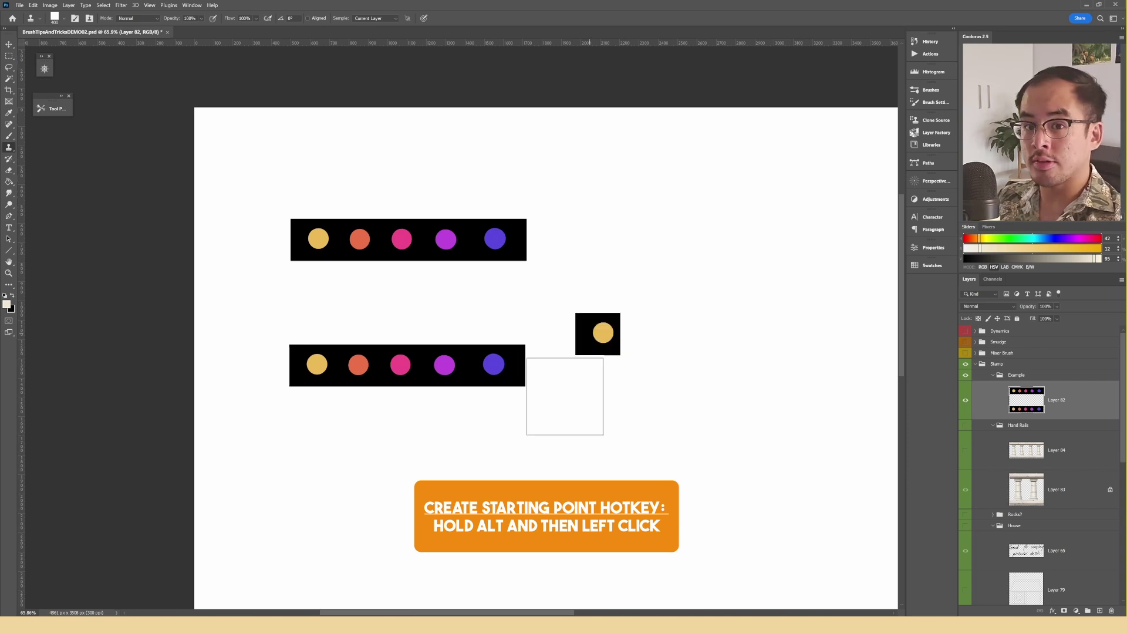
Step: Clone five partial copies of the dotted strip below the two full strips, each restarting from the same source point
{"action": "left_click_drag", "start_coordinate": [507, 444], "coordinate": [499, 366]}
{"action": "left_click_drag", "start_coordinate": [294, 428], "coordinate": [340, 437]}
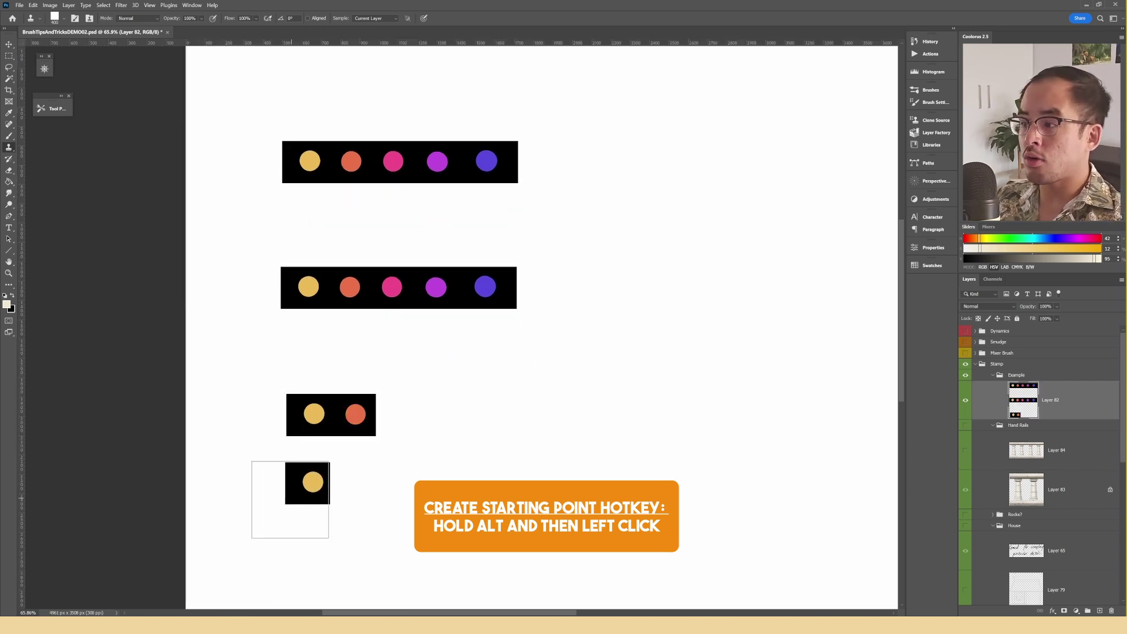
{"action": "left_click_drag", "start_coordinate": [291, 498], "coordinate": [329, 499]}
{"action": "left_click", "coordinate": [389, 472]}
{"action": "left_click_drag", "start_coordinate": [445, 423], "coordinate": [461, 423]}
{"action": "left_click_drag", "start_coordinate": [457, 495], "coordinate": [530, 496]}
{"action": "left_click_drag", "start_coordinate": [558, 416], "coordinate": [674, 406]}
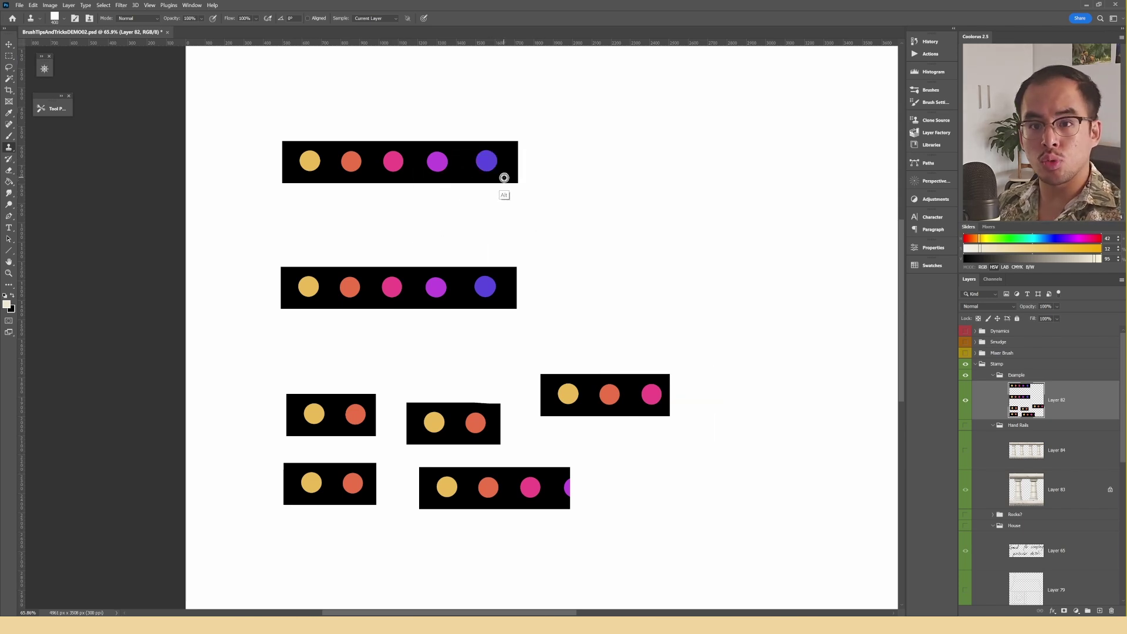
Step: Set the clone source at the first strip's lower-right corner and clone two strips beside the originals, working from their right ends
{"action": "left_click", "coordinate": [504, 178], "text": "alt"}
{"action": "left_click_drag", "start_coordinate": [624, 247], "coordinate": [445, 253]}
{"action": "left_click_drag", "start_coordinate": [771, 179], "coordinate": [582, 176]}
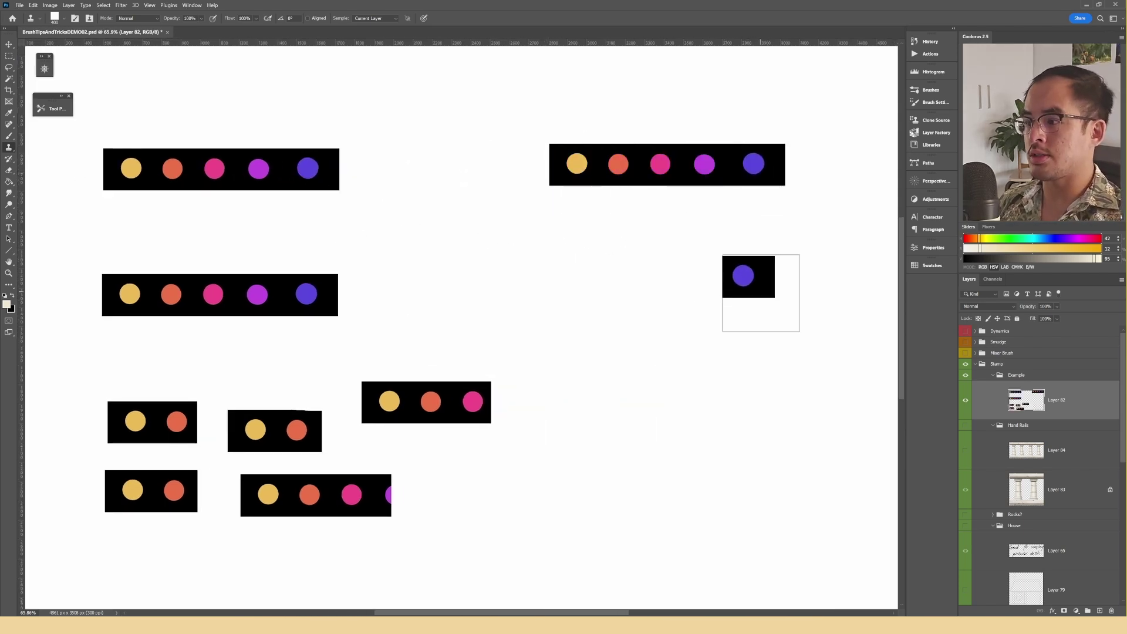
{"action": "left_click_drag", "start_coordinate": [762, 295], "coordinate": [556, 299]}
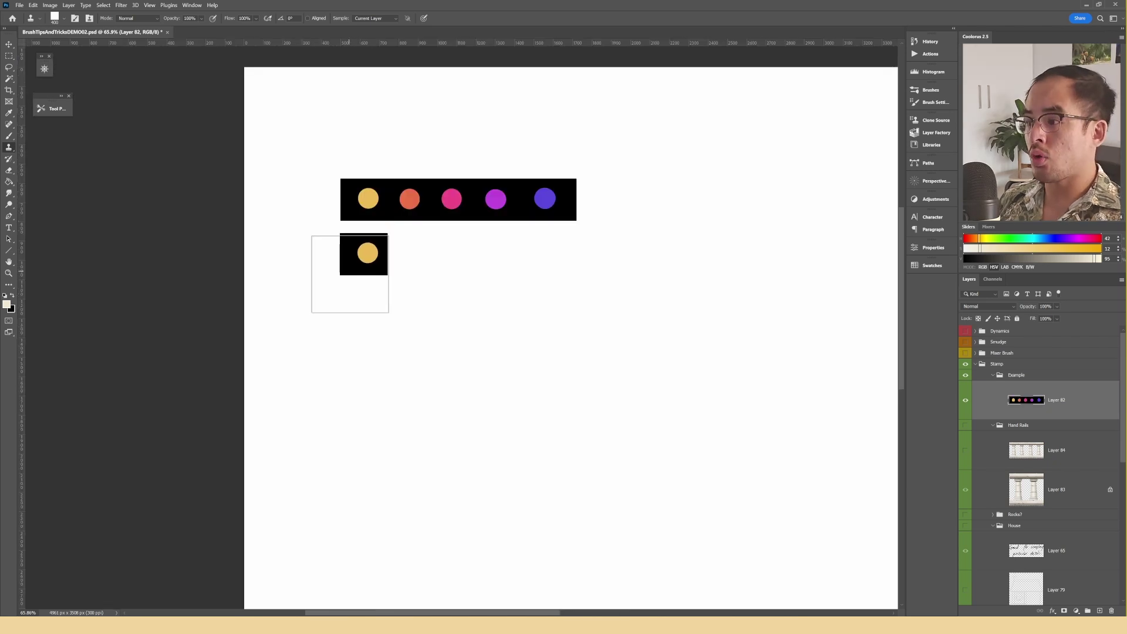
Step: Clone the dotted strip downward on Layer 82, picking up one, two and four rows at once to build a grid
{"action": "left_click_drag", "start_coordinate": [348, 270], "coordinate": [543, 268]}
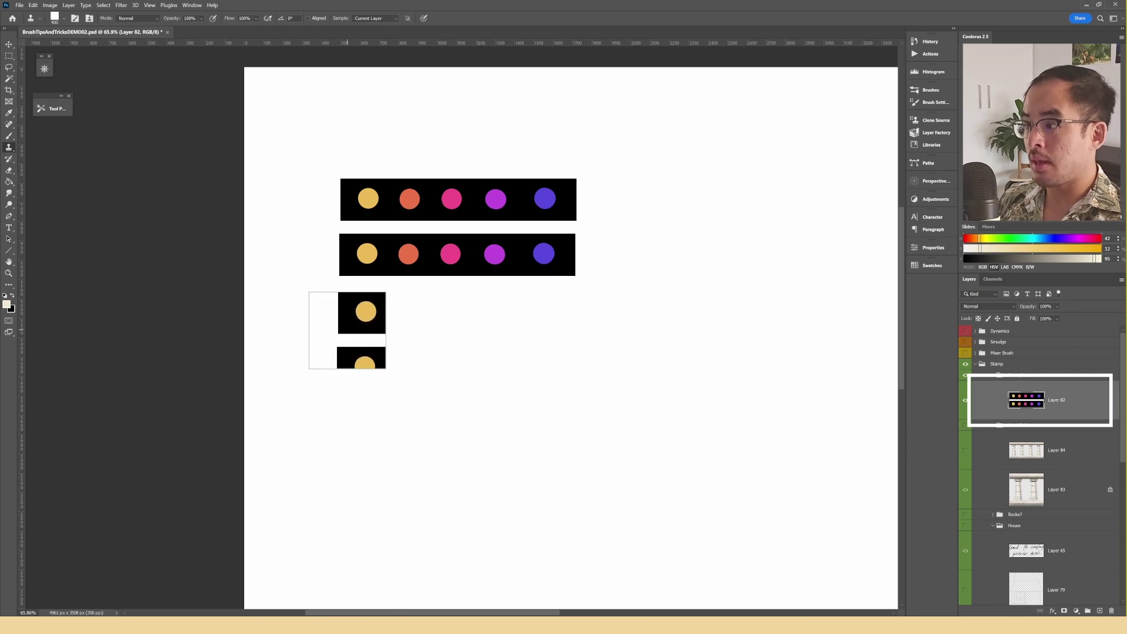
{"action": "mouse_move", "coordinate": [355, 334]}
{"action": "left_mouse_down"}
{"action": "mouse_move", "coordinate": [538, 332]}
{"action": "mouse_move", "coordinate": [404, 330]}
{"action": "mouse_move", "coordinate": [540, 333]}
{"action": "mouse_move", "coordinate": [600, 349]}
{"action": "left_mouse_up"}
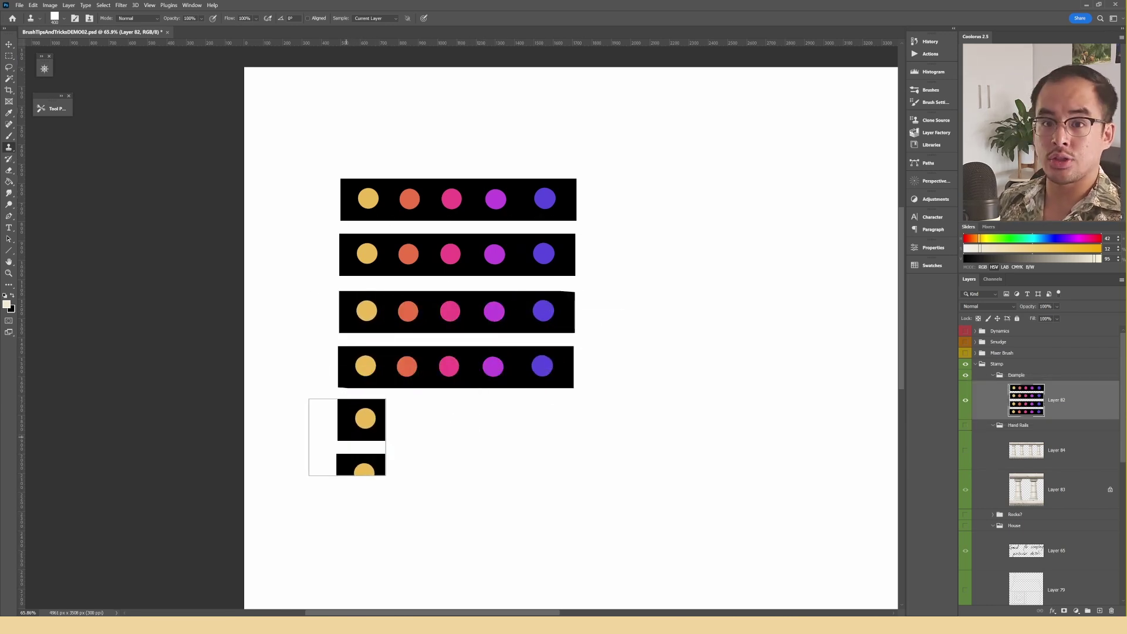
{"action": "mouse_move", "coordinate": [348, 437]}
{"action": "left_mouse_down"}
{"action": "mouse_move", "coordinate": [541, 429]}
{"action": "mouse_move", "coordinate": [411, 516]}
{"action": "mouse_move", "coordinate": [578, 584]}
{"action": "left_mouse_up"}
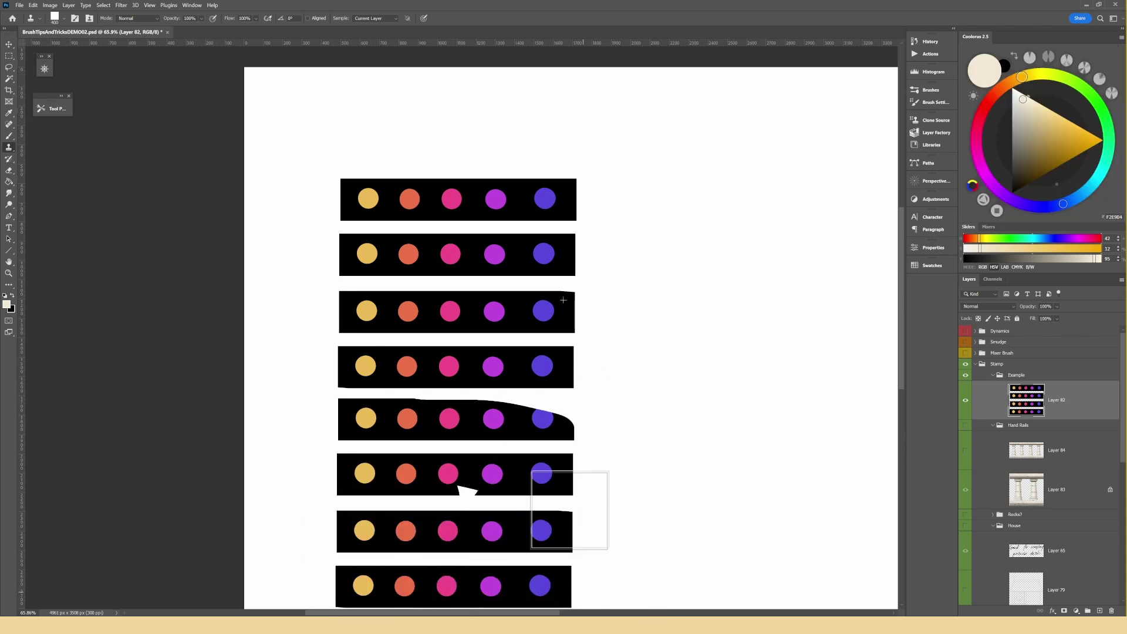
{"action": "left_click_drag", "start_coordinate": [573, 496], "coordinate": [429, 447]}
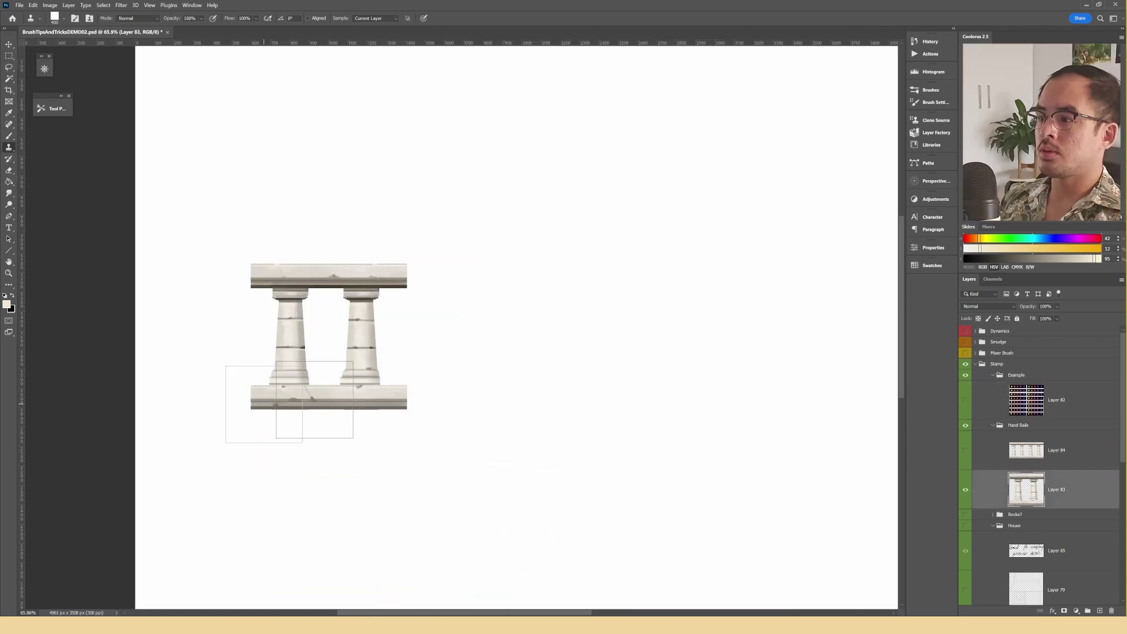
Step: Clone the balustrade's pillars and rails to its right, and clone the house's window bay, posts and stone base onto its blank wall
{"action": "mouse_move", "coordinate": [314, 399]}
{"action": "left_mouse_down"}
{"action": "mouse_move", "coordinate": [401, 405]}
{"action": "mouse_move", "coordinate": [440, 352]}
{"action": "mouse_move", "coordinate": [515, 344]}
{"action": "mouse_move", "coordinate": [560, 397]}
{"action": "mouse_move", "coordinate": [550, 404]}
{"action": "mouse_move", "coordinate": [586, 415]}
{"action": "mouse_move", "coordinate": [769, 352]}
{"action": "left_mouse_up"}
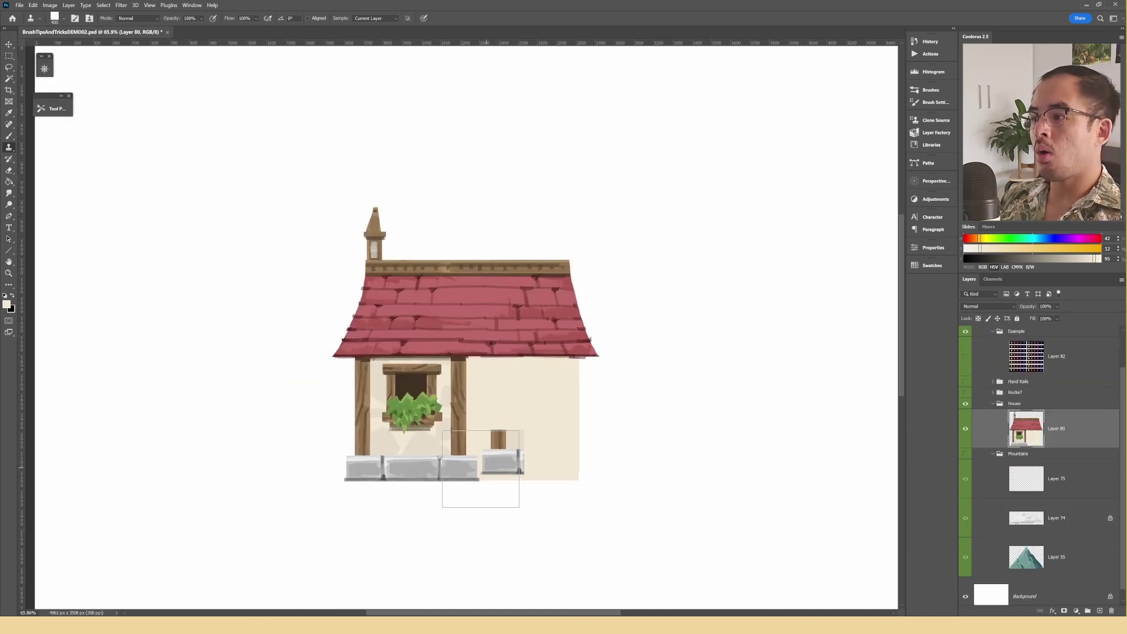
{"action": "mouse_move", "coordinate": [480, 469]}
{"action": "left_mouse_down"}
{"action": "mouse_move", "coordinate": [460, 477]}
{"action": "mouse_move", "coordinate": [546, 423]}
{"action": "left_mouse_up"}
Step: Set the clone source at the base of the roof turret and try to clone the turret with a smaller brush
{"action": "left_click", "coordinate": [373, 264], "text": "alt"}
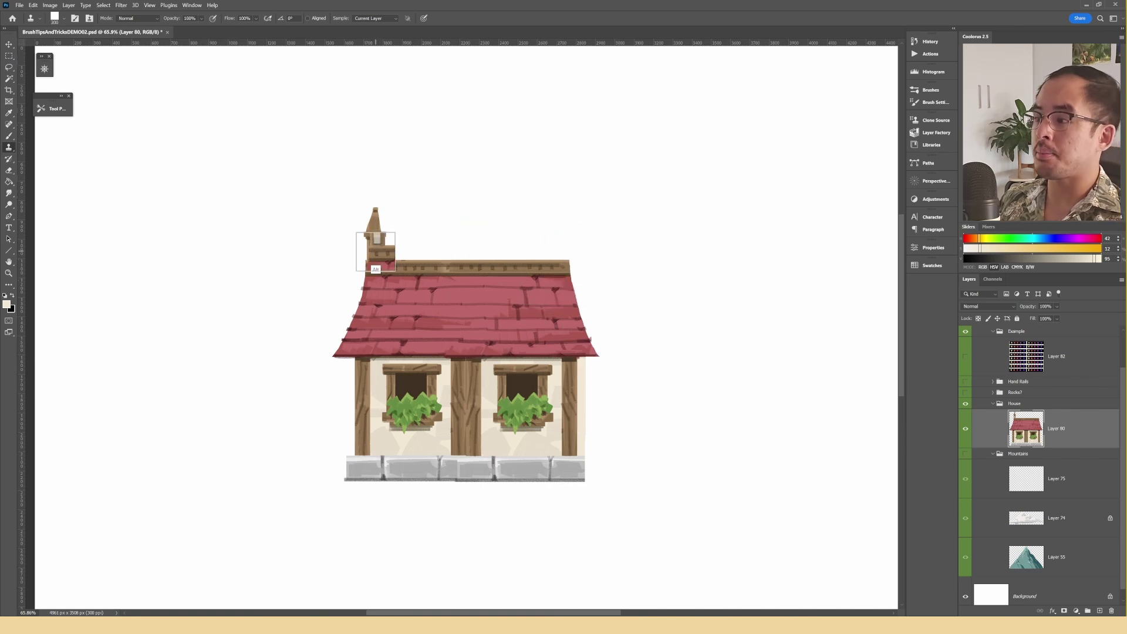
{"action": "left_click", "coordinate": [374, 251], "text": "alt"}
{"action": "key", "text": "bracketleft"}
{"action": "key", "text": "bracketleft"}
{"action": "key", "text": "ctrl+z"}
Step: Show the Clone Source settings and set the Clone Stamp source at the lower-left corner of the mountain on Layer 55
{"action": "left_click", "coordinate": [192, 5]}
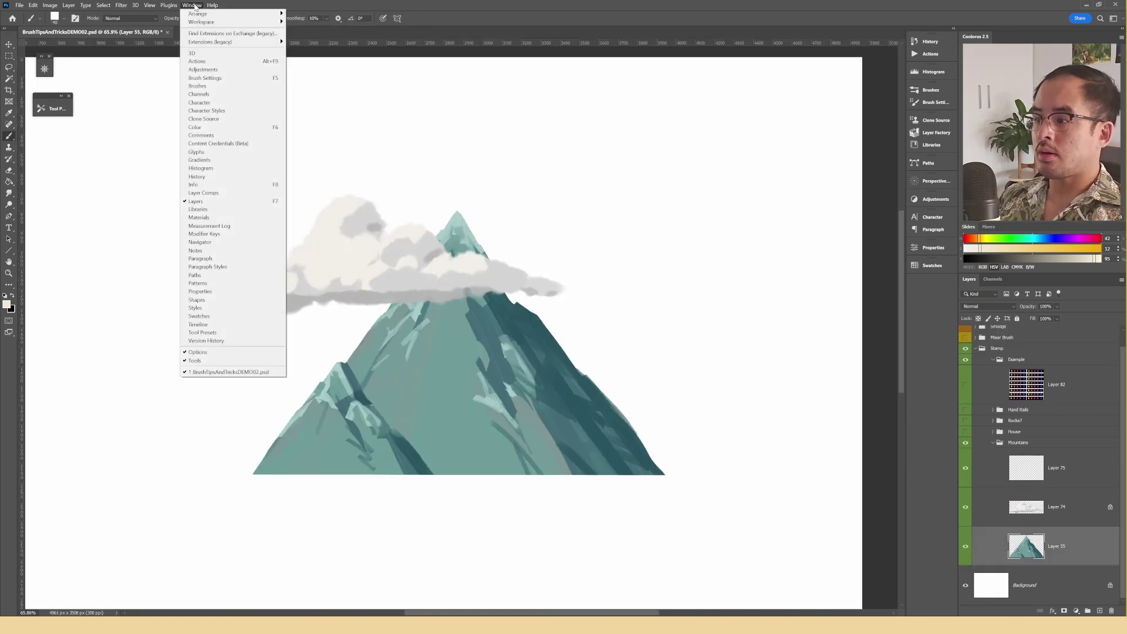
{"action": "left_click", "coordinate": [203, 119]}
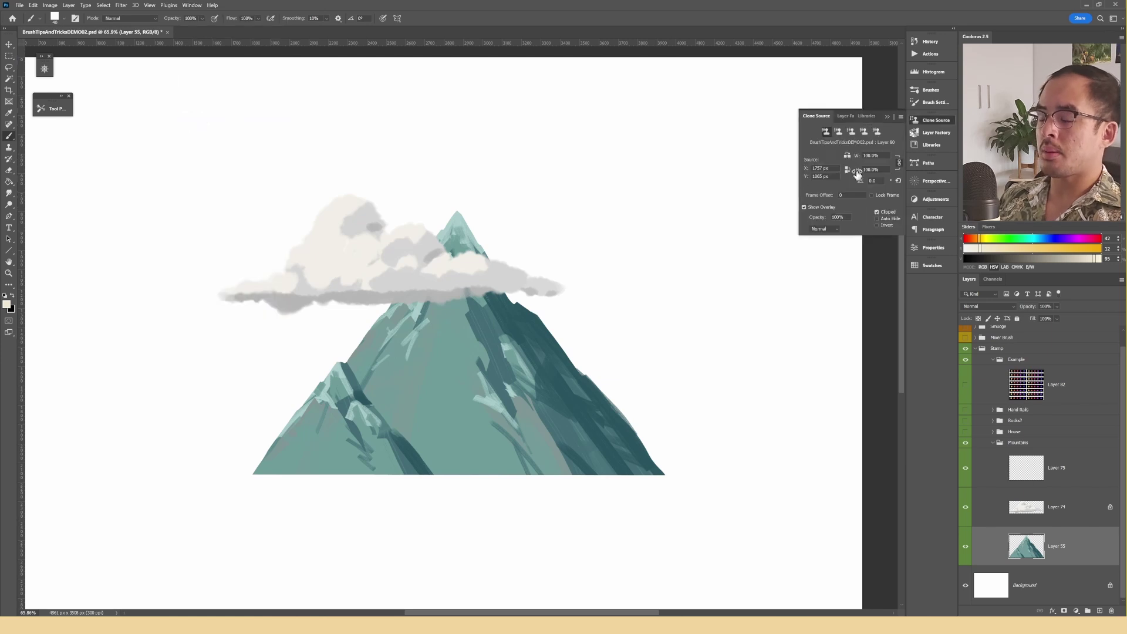
{"action": "left_click_drag", "start_coordinate": [495, 374], "coordinate": [488, 391]}
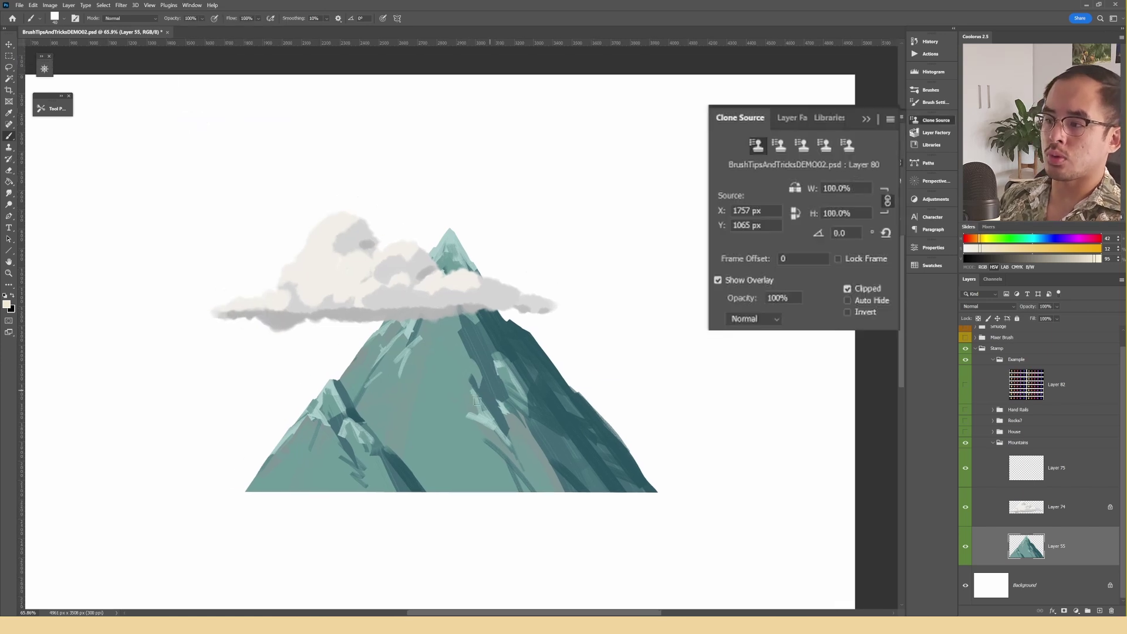
{"action": "left_click", "coordinate": [258, 481], "text": "alt"}
{"action": "key", "text": "s"}
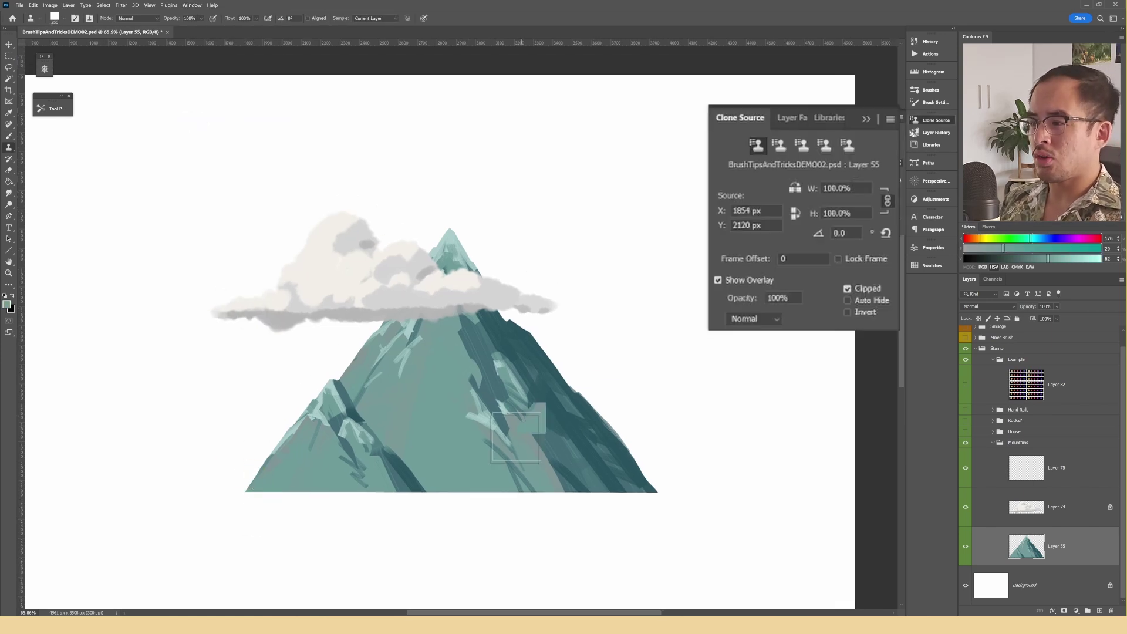
Step: Try to clone the mountain at full size to its right with a larger brush
{"action": "left_click_drag", "start_coordinate": [301, 490], "coordinate": [242, 499]}
{"action": "key", "text": "bracketright"}
{"action": "key", "text": "bracketright"}
{"action": "key", "text": "bracketright"}
{"action": "mouse_move", "coordinate": [421, 495]}
{"action": "left_mouse_down"}
{"action": "mouse_move", "coordinate": [497, 321]}
{"action": "mouse_move", "coordinate": [629, 422]}
{"action": "mouse_move", "coordinate": [761, 558]}
{"action": "mouse_move", "coordinate": [810, 419]}
{"action": "left_mouse_up"}
{"action": "key", "text": "ctrl+z"}
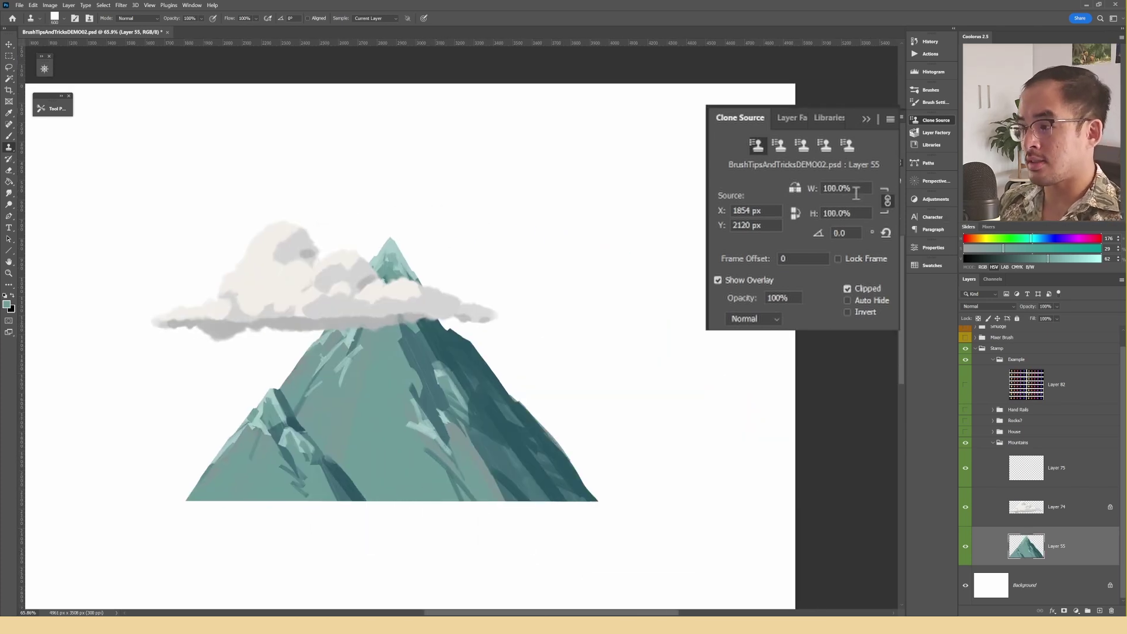
Step: Set the clone source's width and height scale to 50%
{"action": "type", "text": "50"}
{"action": "key", "text": "Return"}
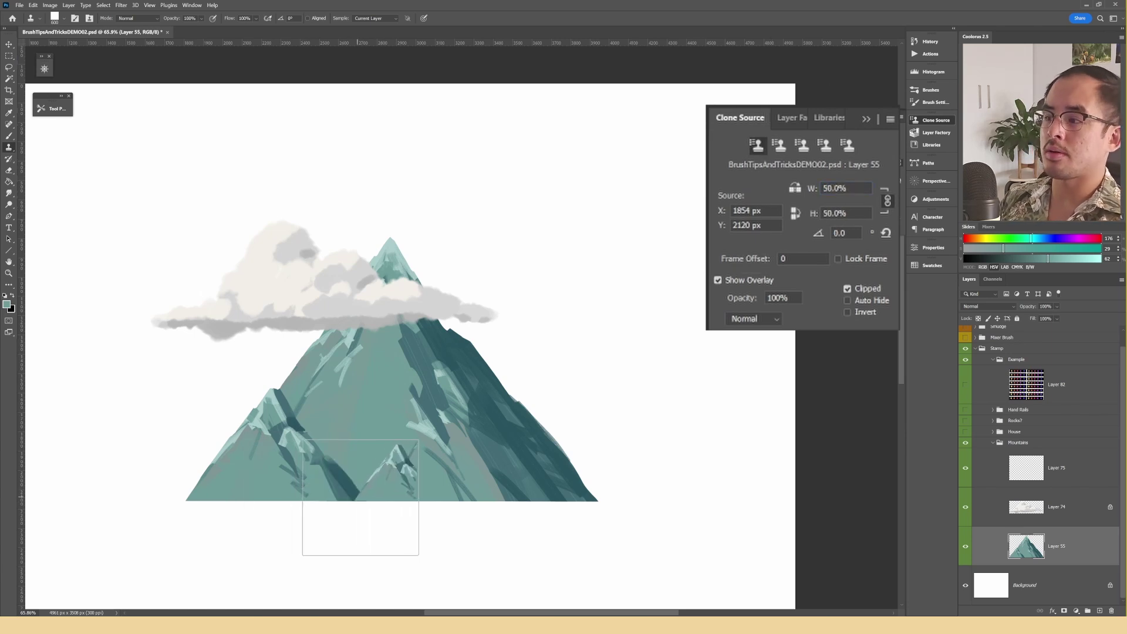
Step: Clone the mountain at 50% scale so it overlaps the lower-right slope of the large mountain along the same baseline
{"action": "mouse_move", "coordinate": [365, 499]}
{"action": "left_mouse_down"}
{"action": "mouse_move", "coordinate": [501, 295]}
{"action": "mouse_move", "coordinate": [529, 520]}
{"action": "left_mouse_up"}
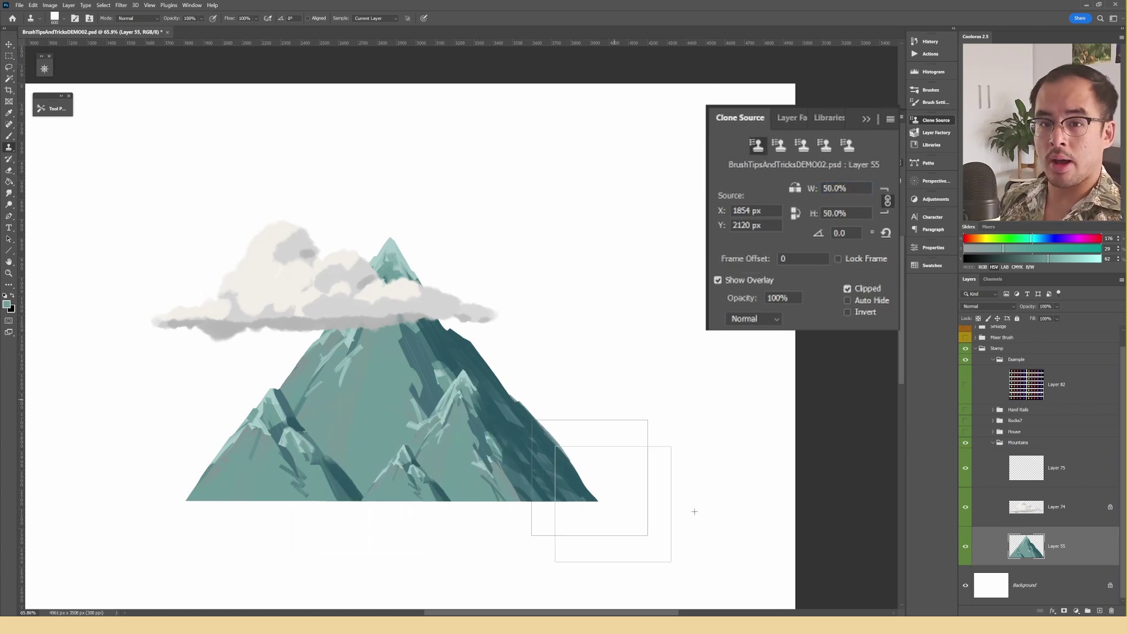
{"action": "key", "text": "ctrl+z"}
{"action": "left_click_drag", "start_coordinate": [462, 498], "coordinate": [663, 390]}
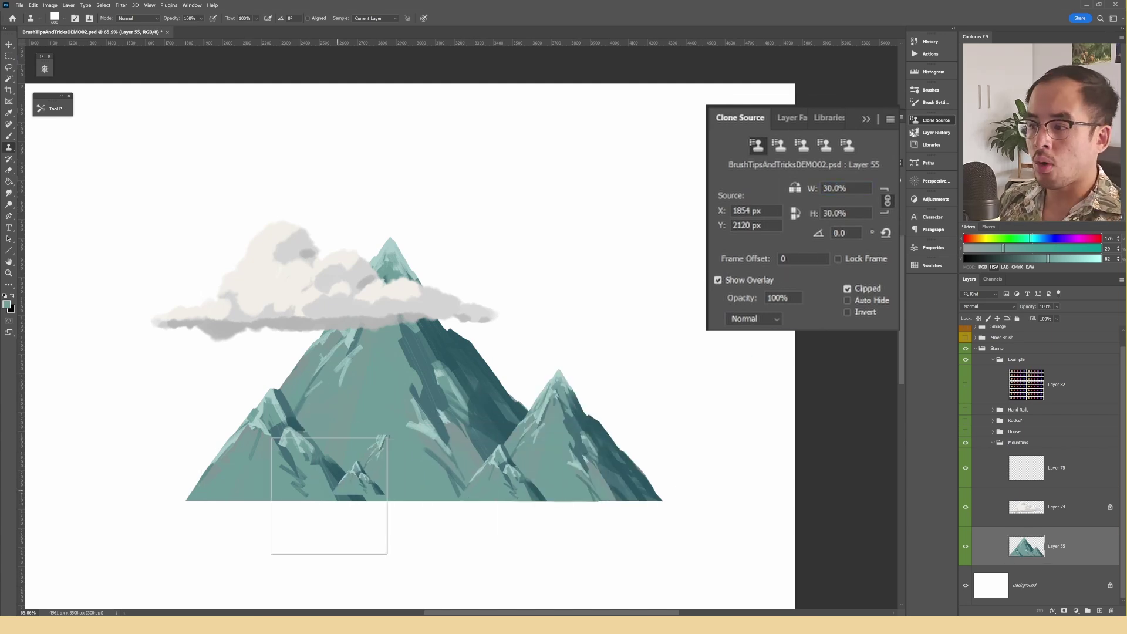
Step: Clone the mountain at 30% scale beside the large mountain's lower-left foot and at 10% scale farther left
{"action": "left_click_drag", "start_coordinate": [130, 499], "coordinate": [187, 458]}
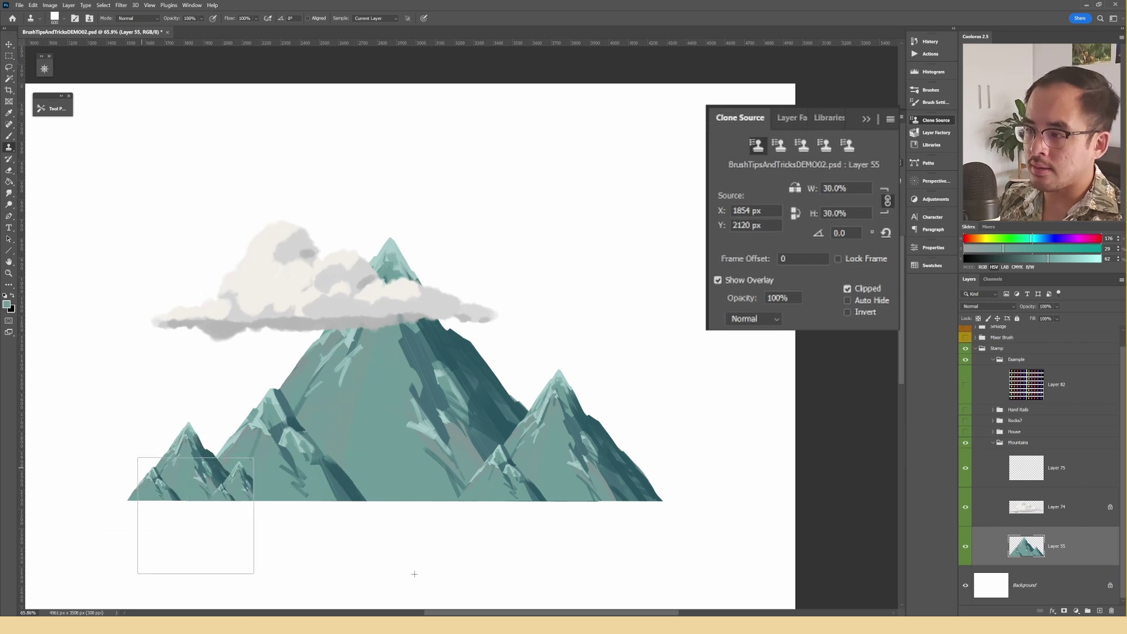
{"action": "left_click", "coordinate": [864, 188]}
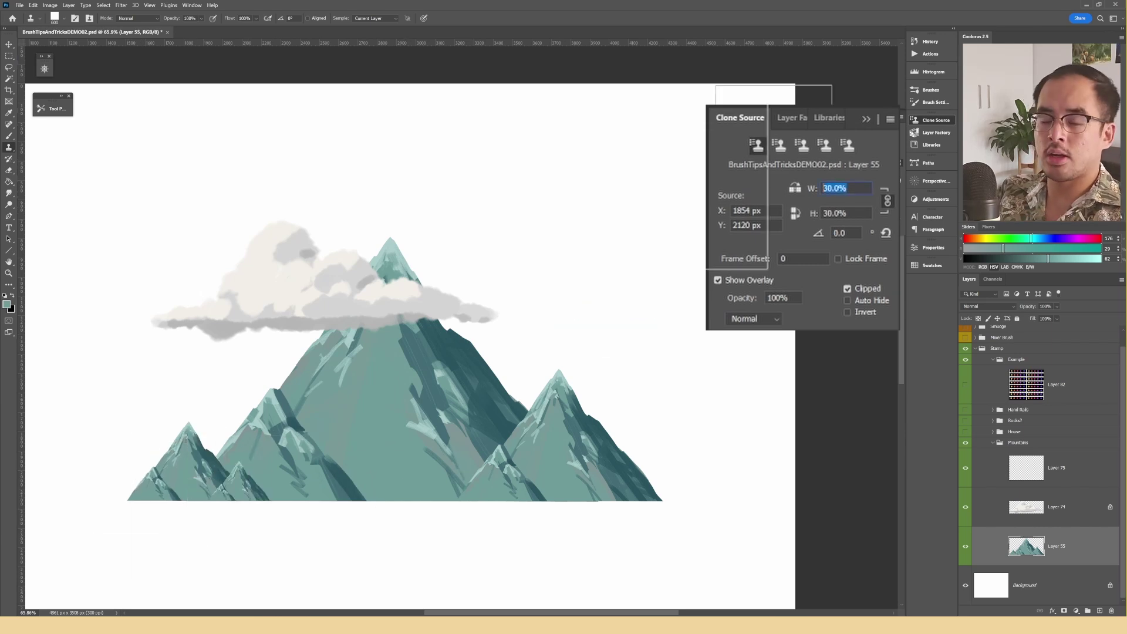
{"action": "type", "text": "10"}
{"action": "key", "text": "Return"}
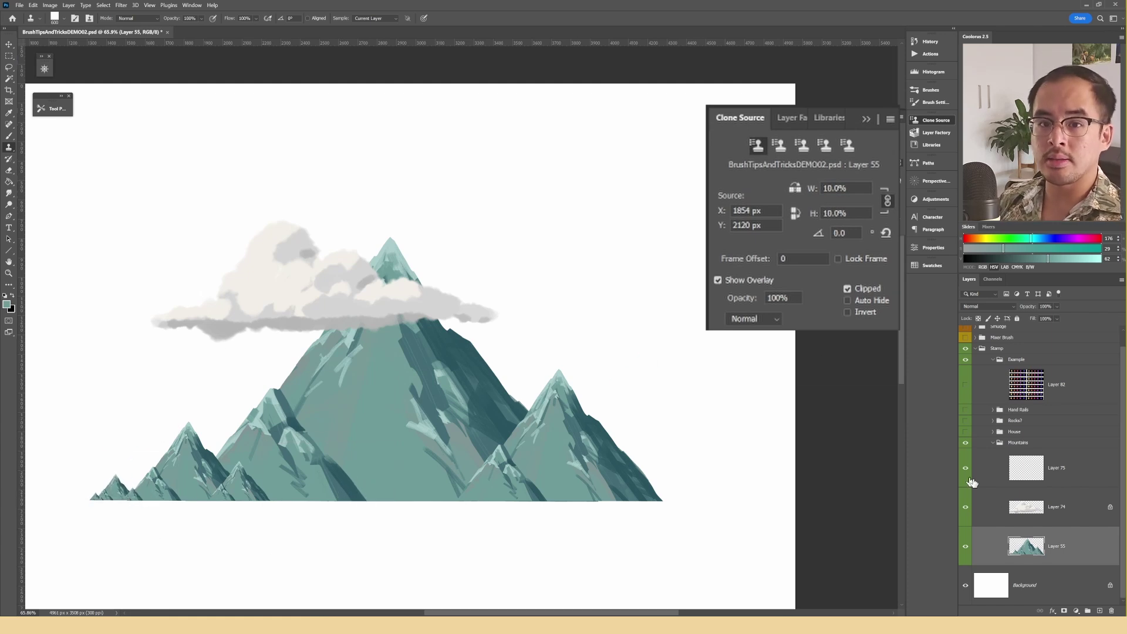
Step: On Layer 74, clone the cloud at 50% scale over the right-hand mountain and at 30% scale over the small left-hand peak
{"action": "left_click", "coordinate": [998, 496]}
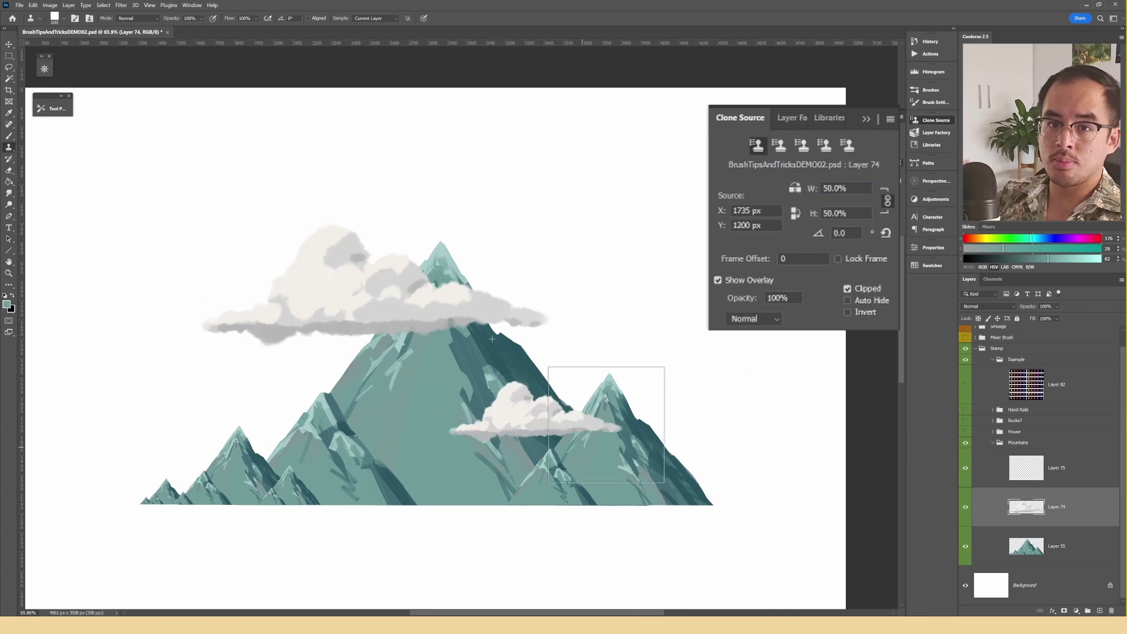
{"action": "left_click_drag", "start_coordinate": [606, 425], "coordinate": [666, 423]}
{"action": "left_click", "coordinate": [846, 188]}
{"action": "type", "text": "30"}
{"action": "key", "text": "Return"}
{"action": "left_click_drag", "start_coordinate": [176, 463], "coordinate": [217, 462]}
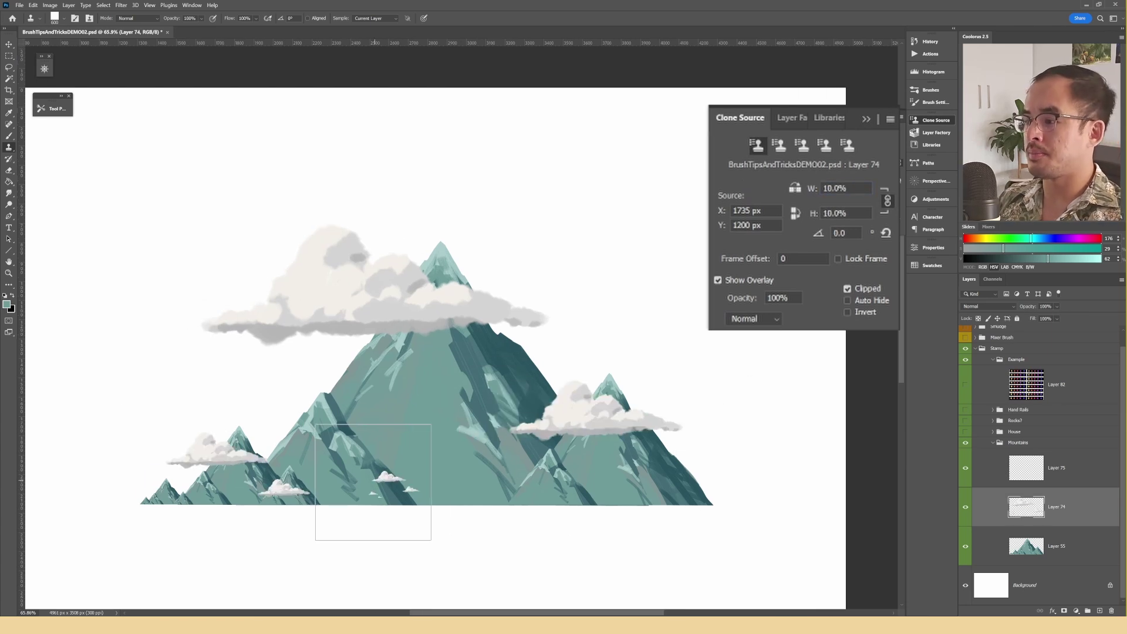